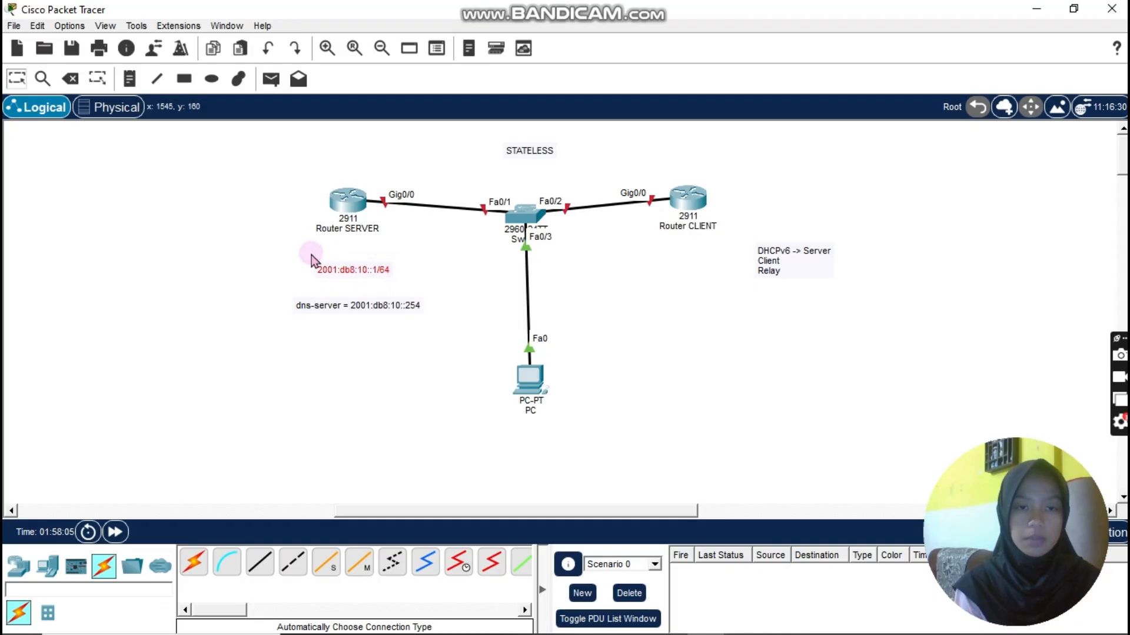
Open the command line of Router SERVER and enter global configuration mode
{"action": "left_click", "coordinate": [309, 255]}
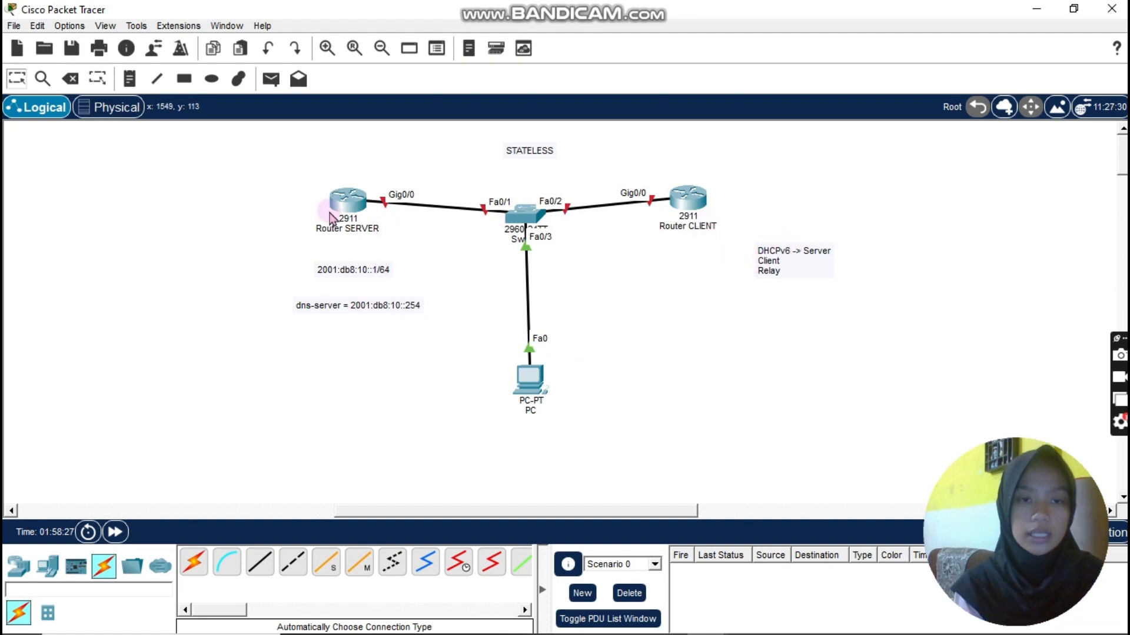
{"action": "left_click", "coordinate": [347, 202]}
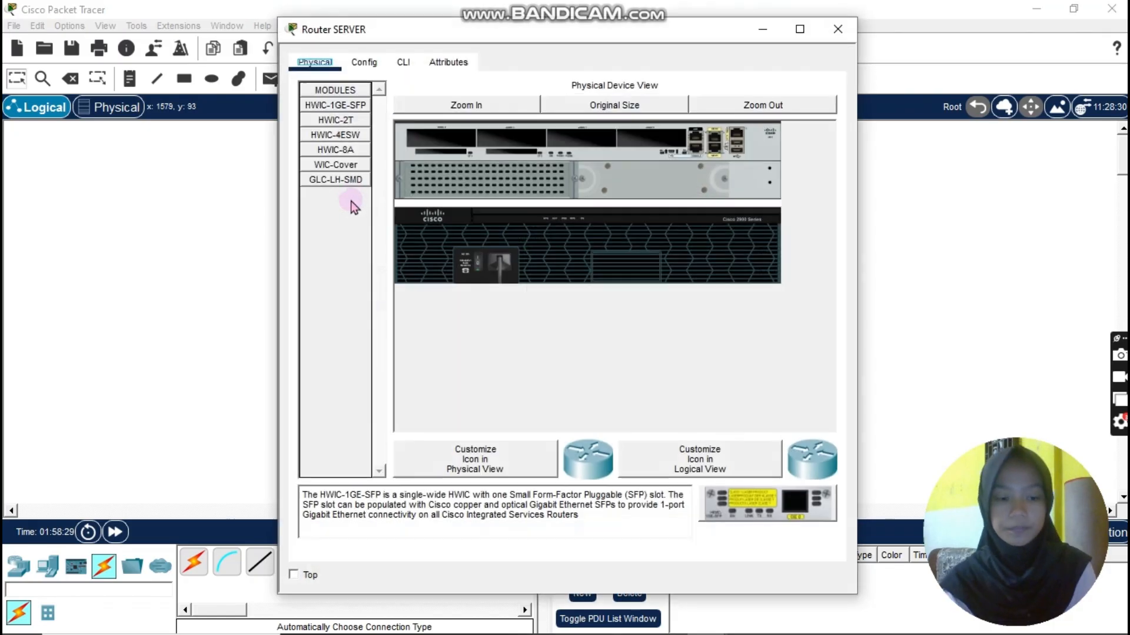
{"action": "left_click", "coordinate": [403, 63]}
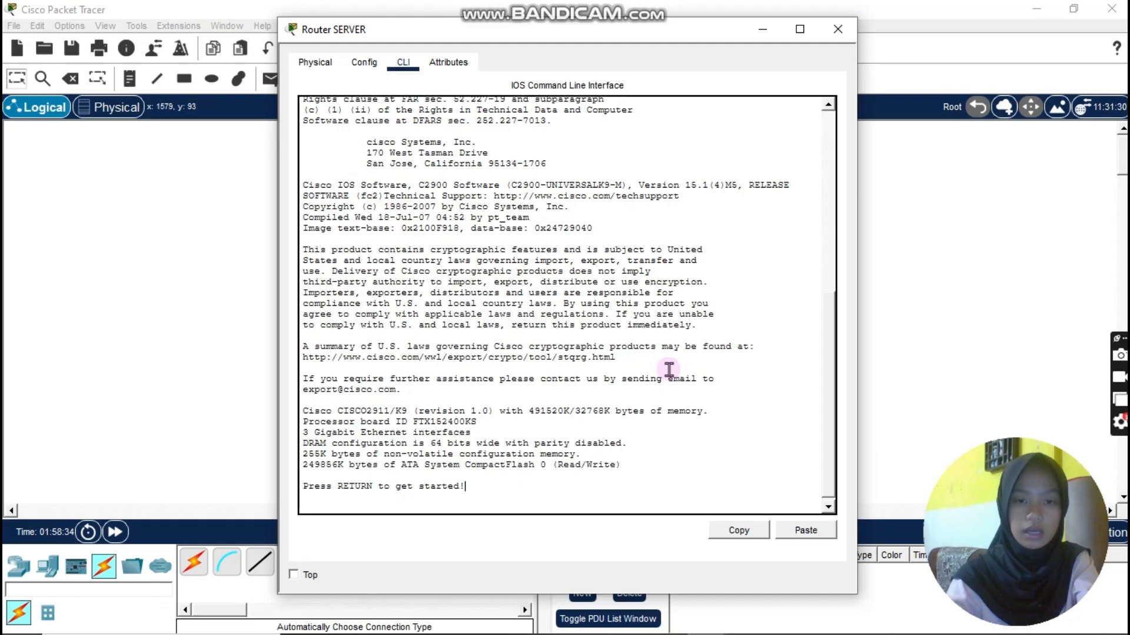
{"action": "key", "text": "Return"}
{"action": "type", "text": "en"}
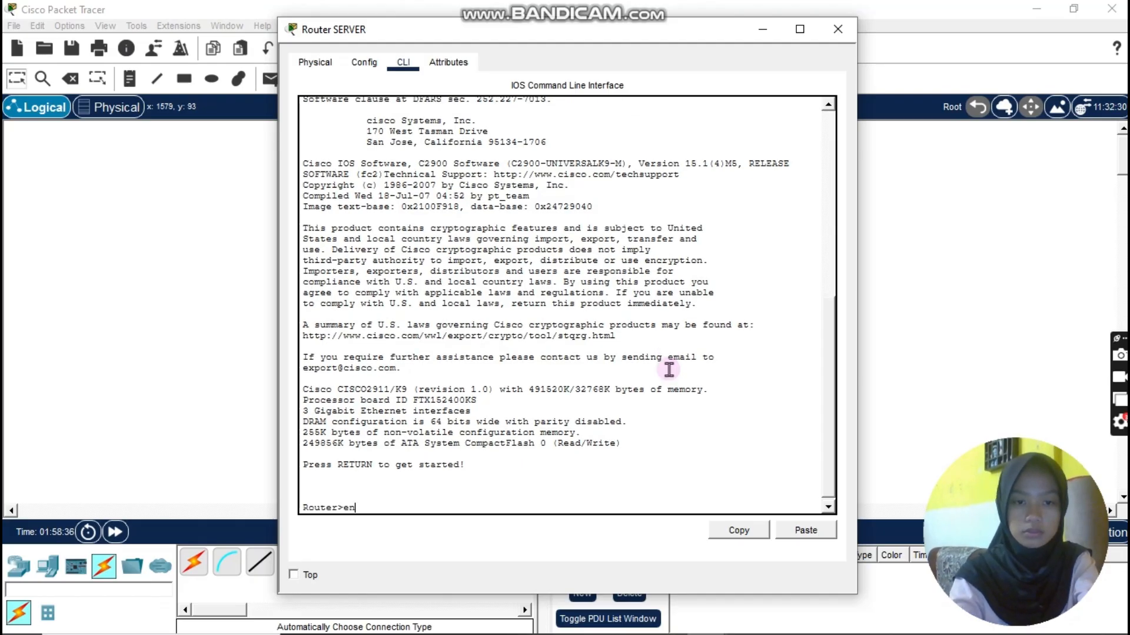
{"action": "key", "text": "Return"}
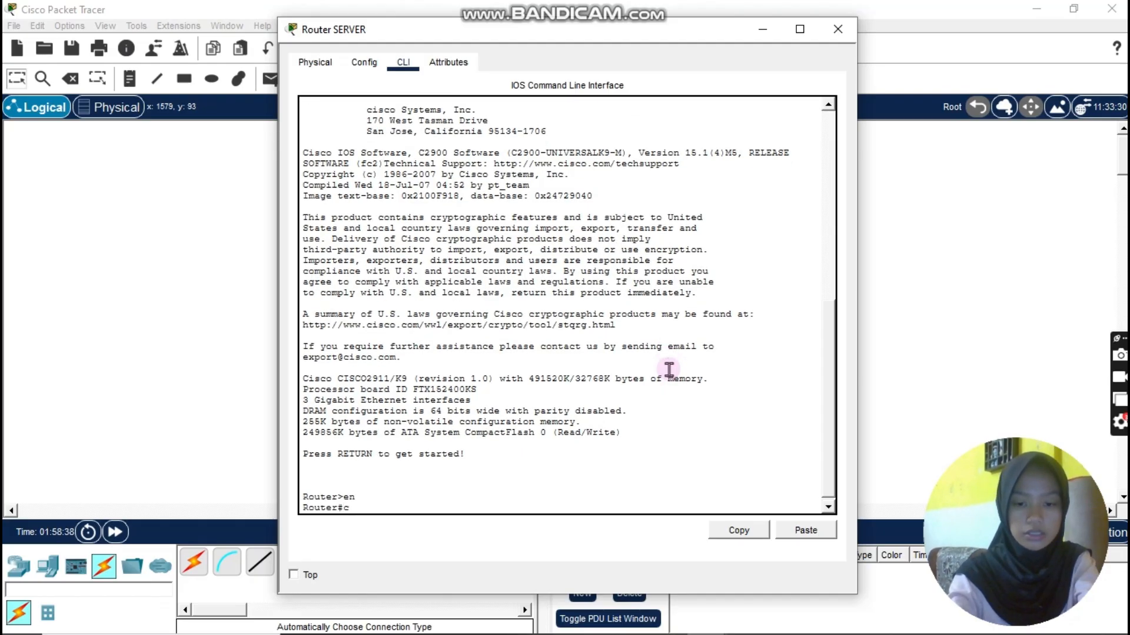
{"action": "type", "text": "conf t"}
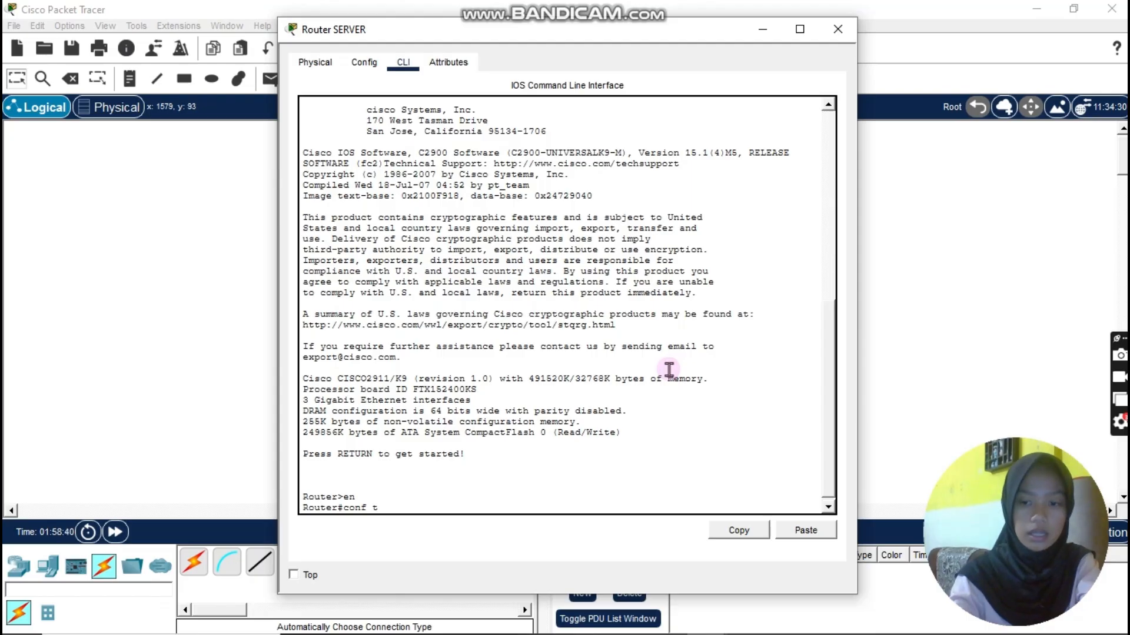
{"action": "key", "text": "Return"}
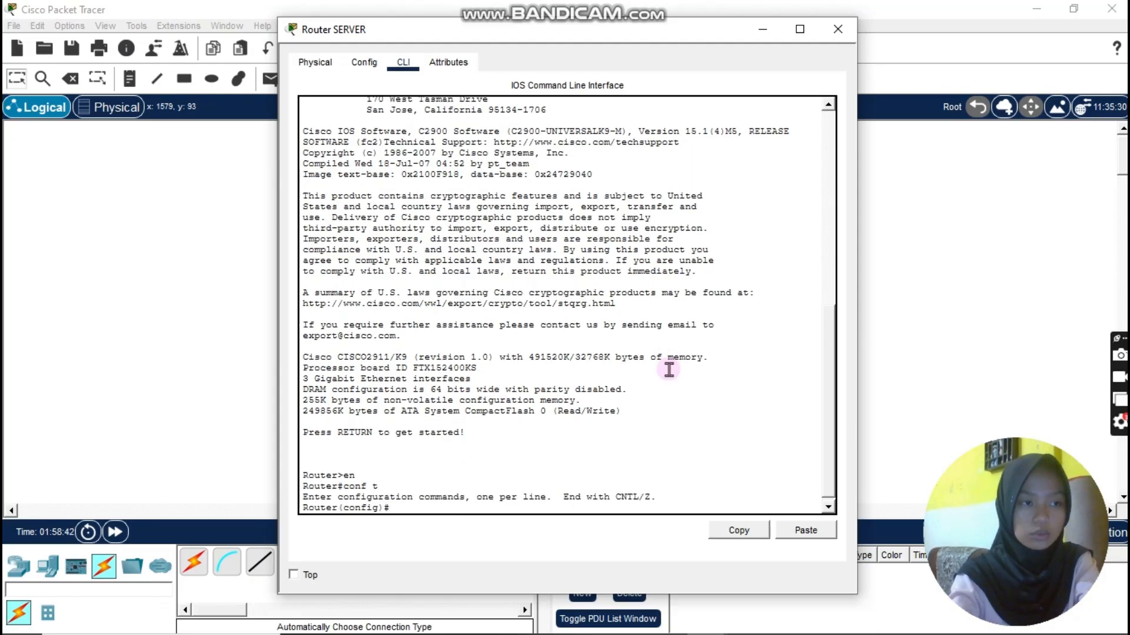
Enable IPv6 unicast routing on Router SERVER
{"action": "type", "text": "i"}
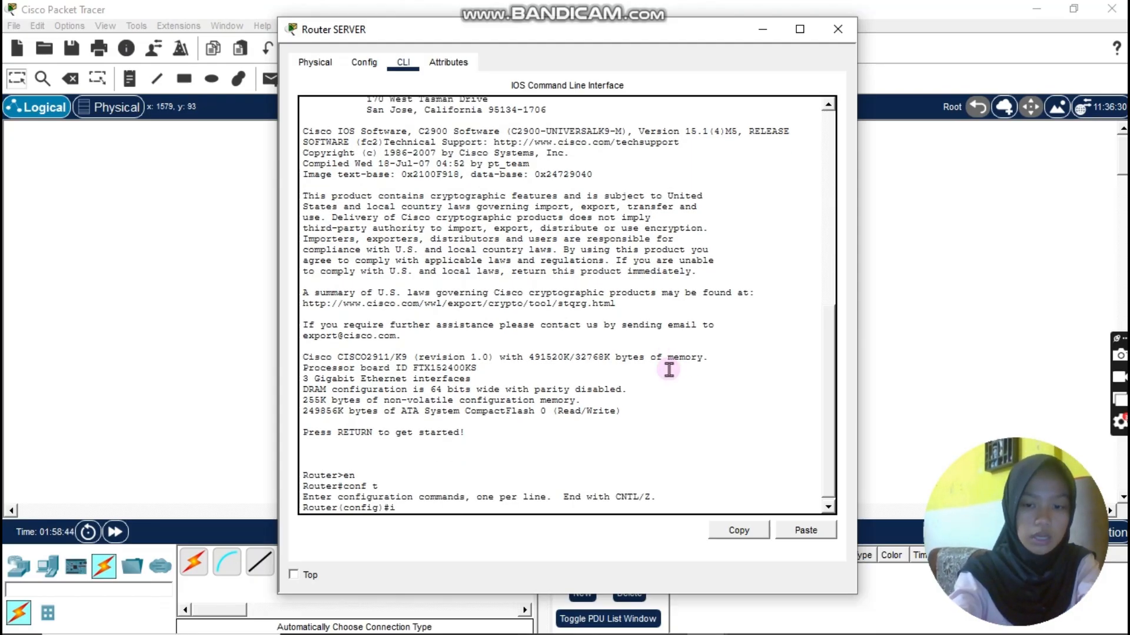
{"action": "type", "text": "pv6 uni"}
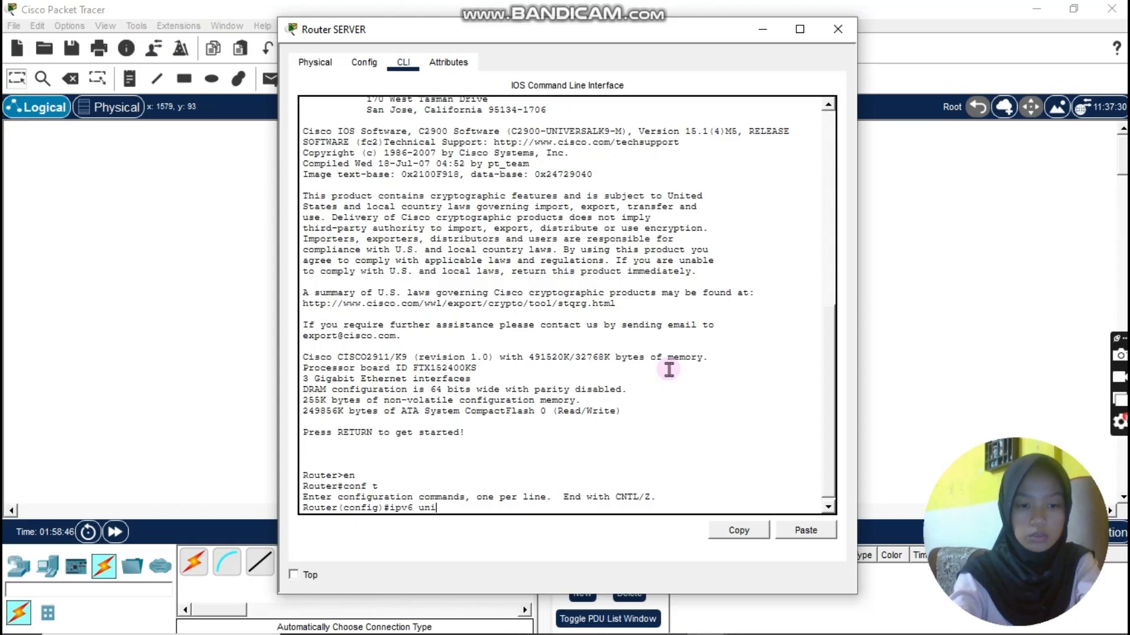
{"action": "key", "text": "Tab"}
{"action": "key", "text": "Return"}
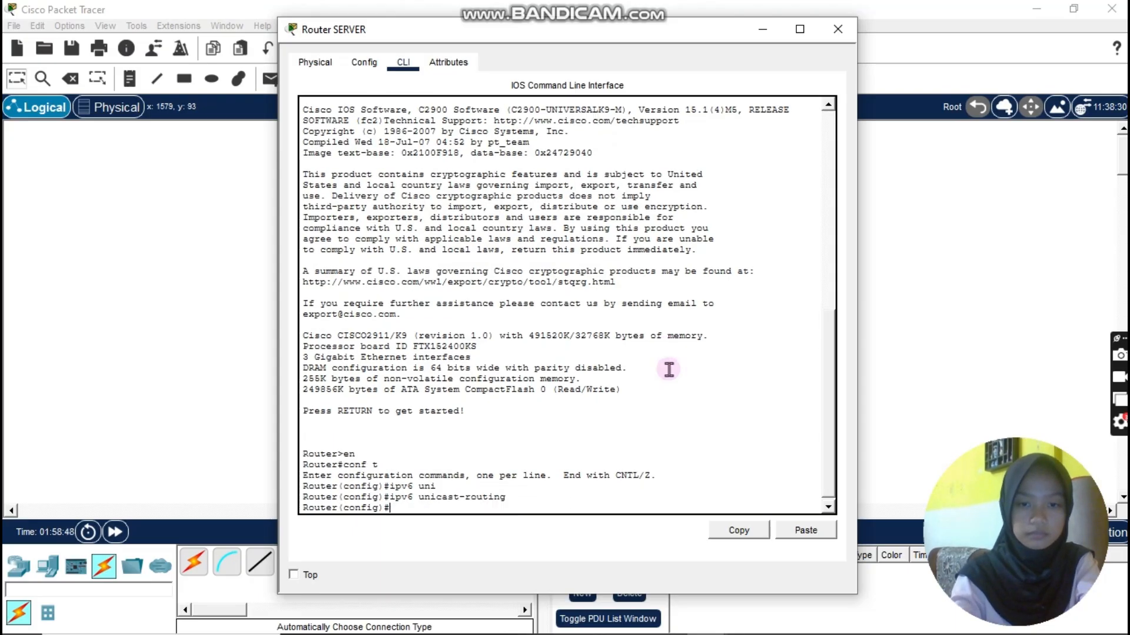
Create an IPv6 DHCP pool named STATELESS on Router SERVER
{"action": "type", "text": "ipv6"}
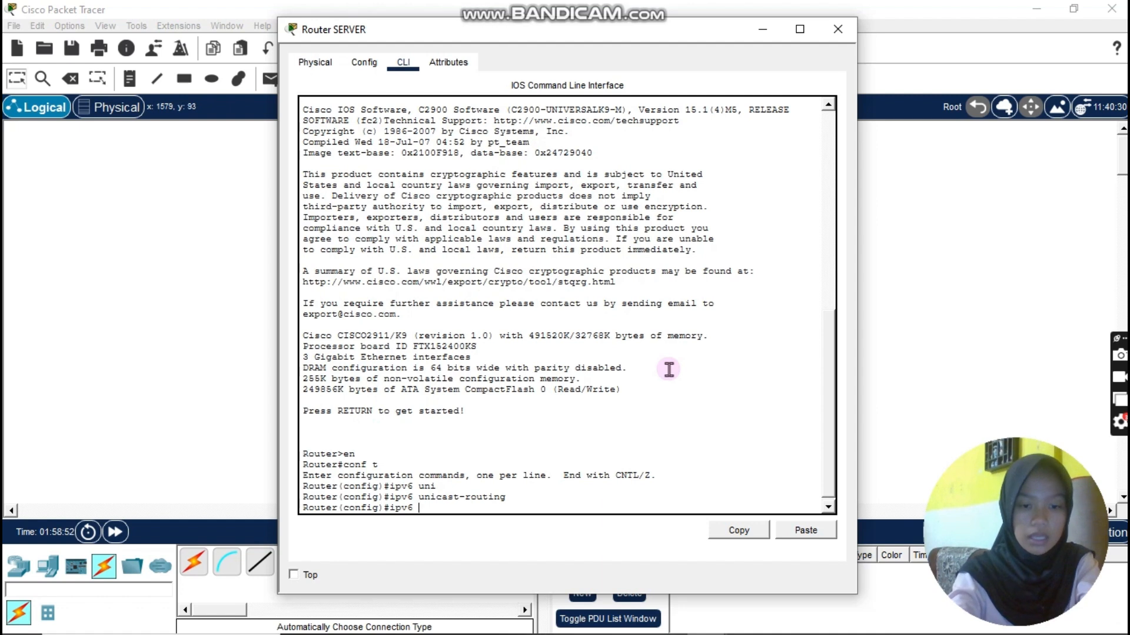
{"action": "type", "text": " dhcp poo"}
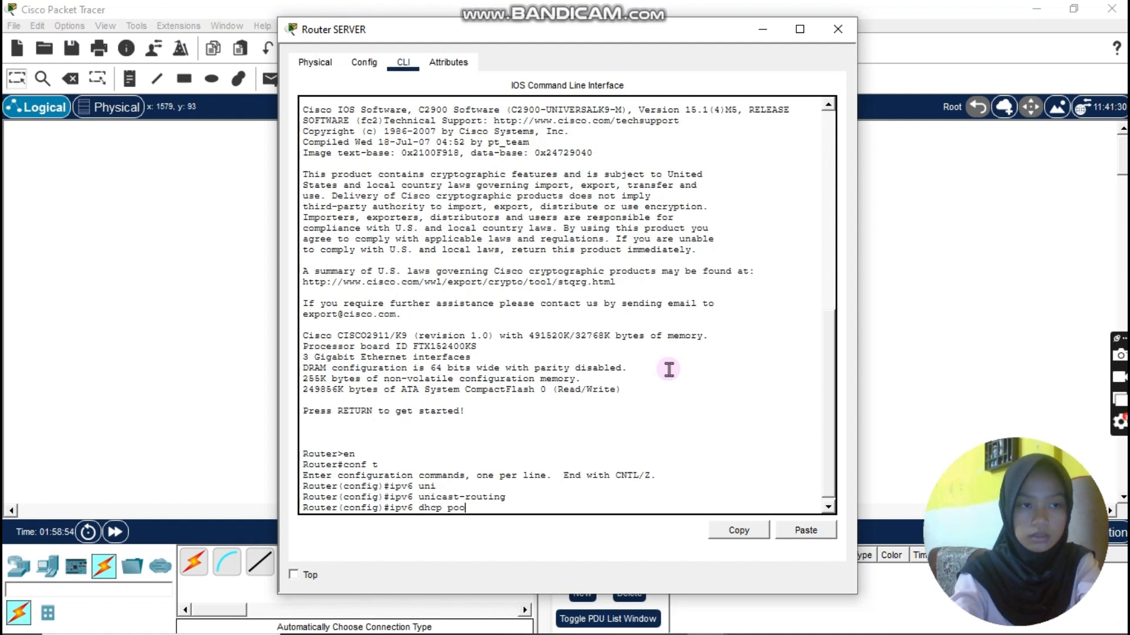
{"action": "type", "text": "l STAT"}
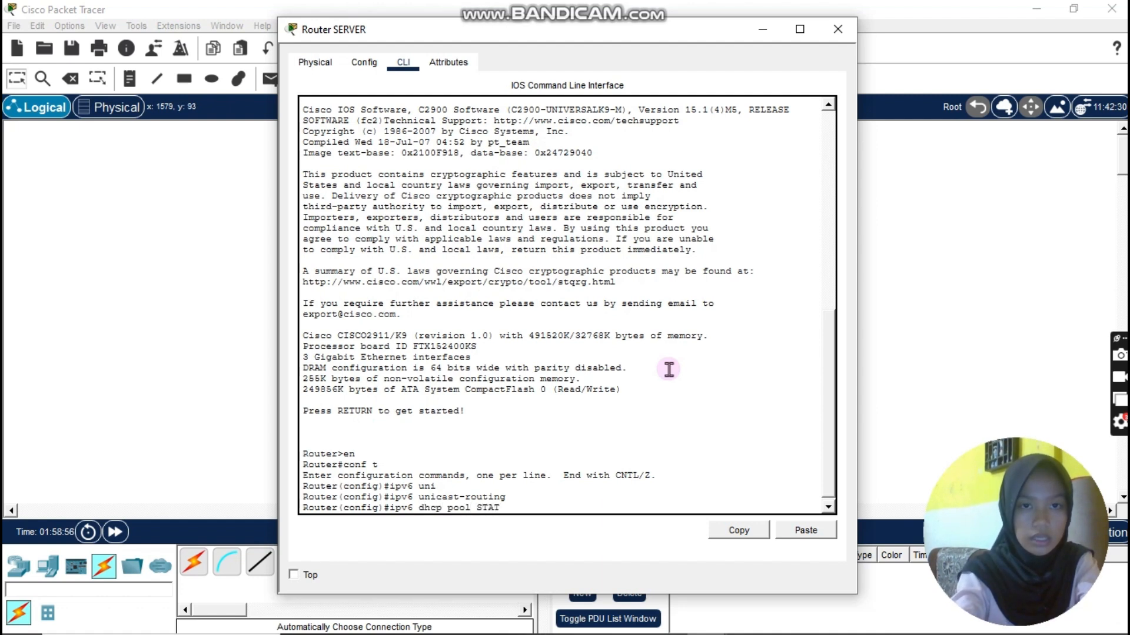
{"action": "type", "text": "E"}
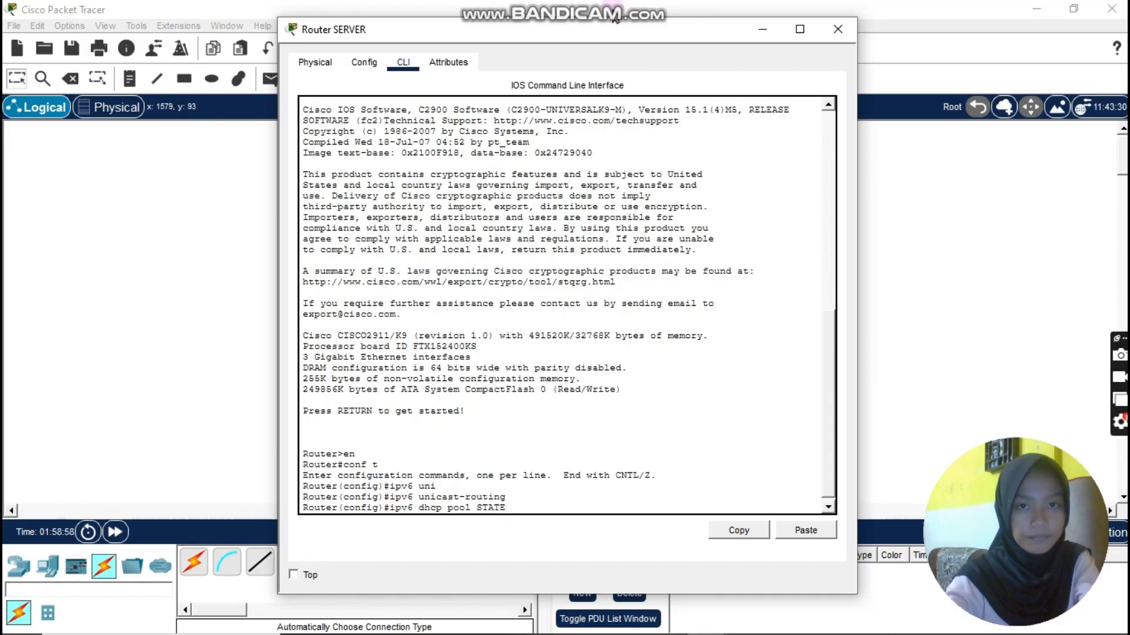
{"action": "left_click_drag", "start_coordinate": [613, 30], "coordinate": [648, 23]}
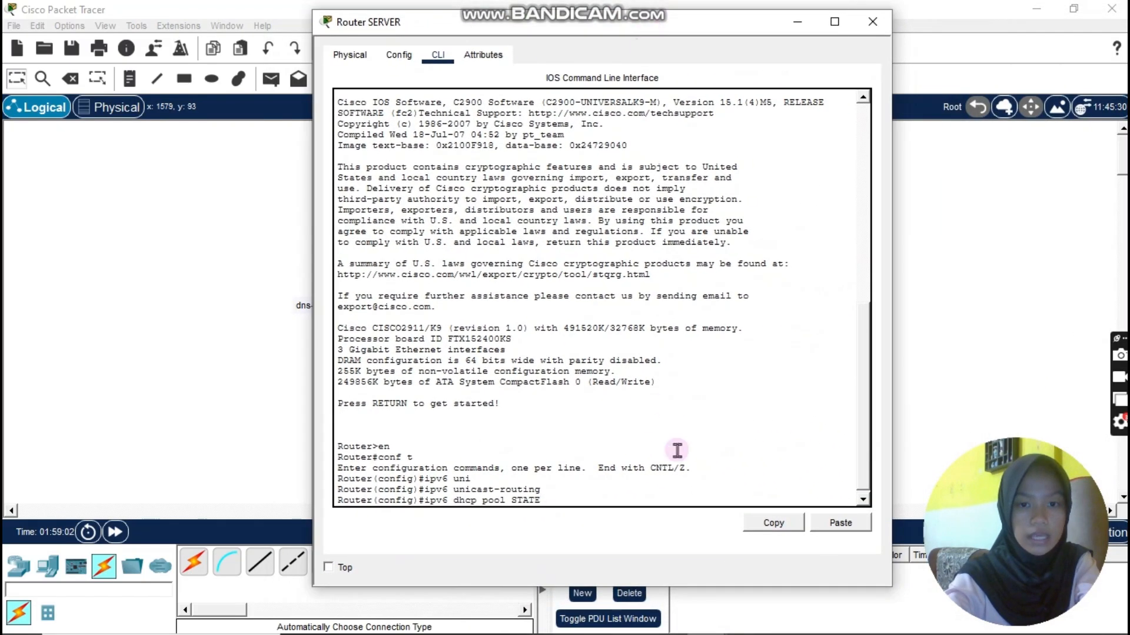
{"action": "type", "text": "LED"}
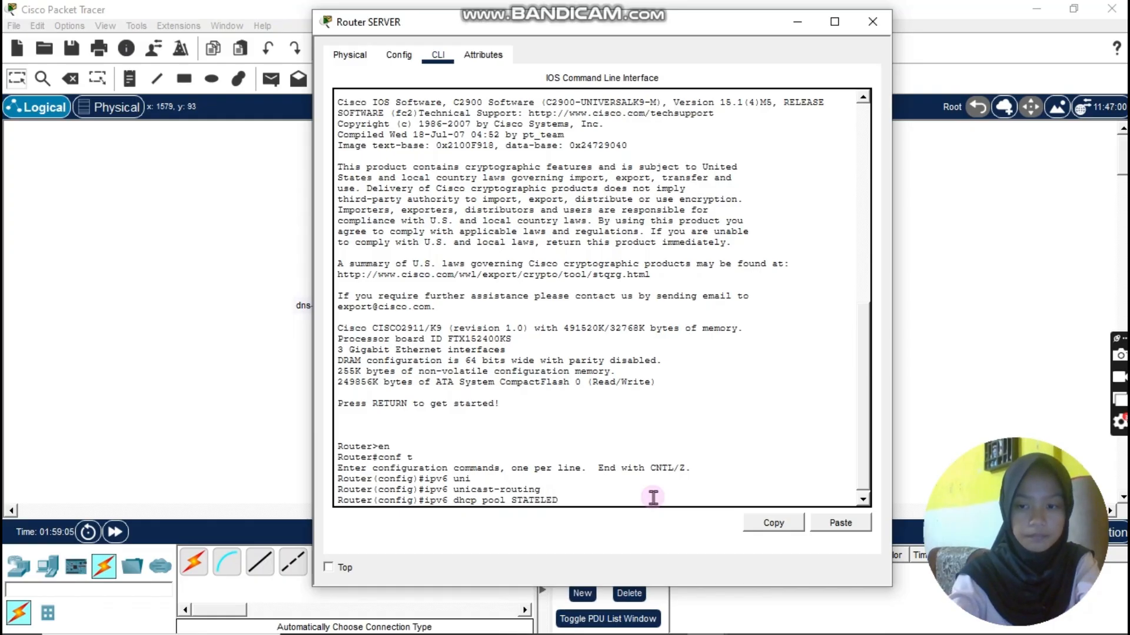
{"action": "key", "text": "BackSpace"}
{"action": "type", "text": "SS"}
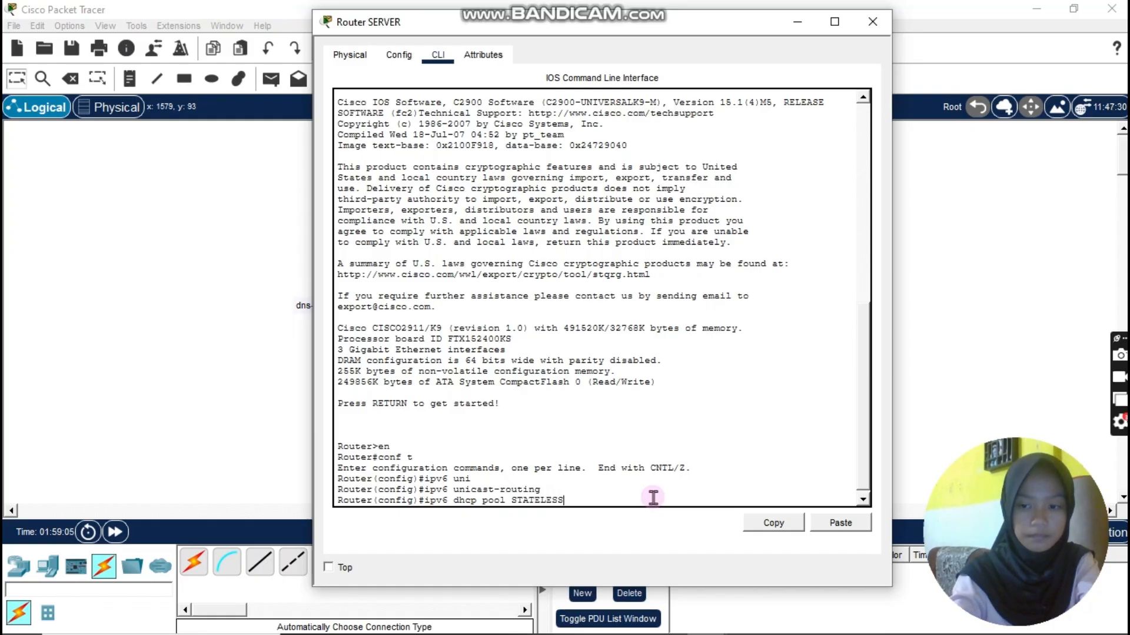
{"action": "key", "text": "Return"}
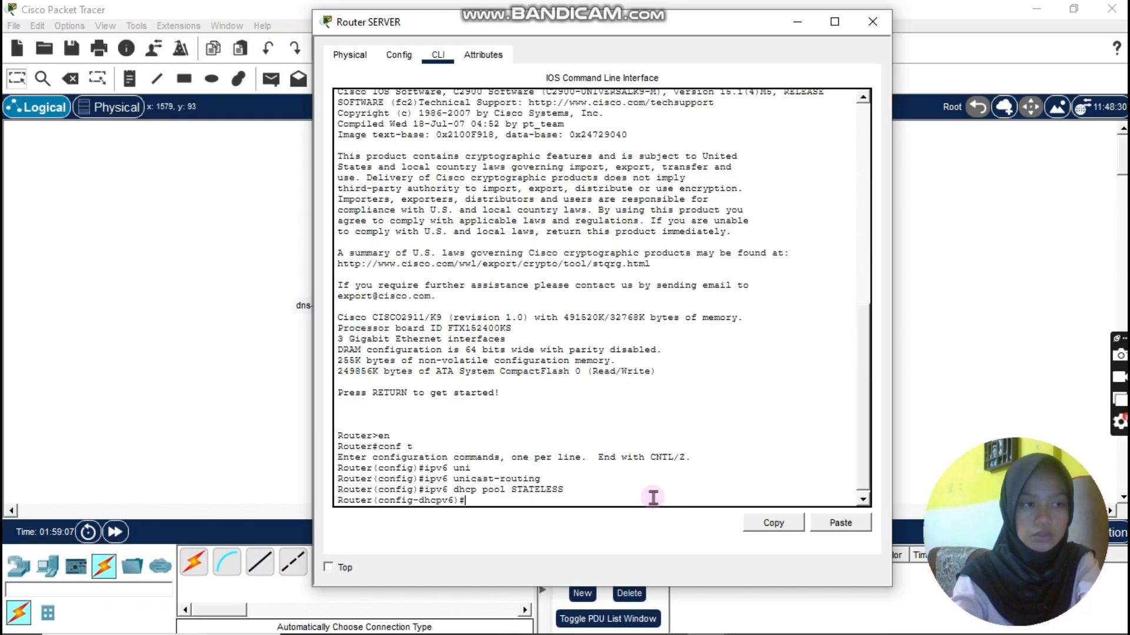
Set the DNS server of the STATELESS pool to 2001:db8:10::254, moving the router window off the topology's address notes
{"action": "type", "text": "dns"}
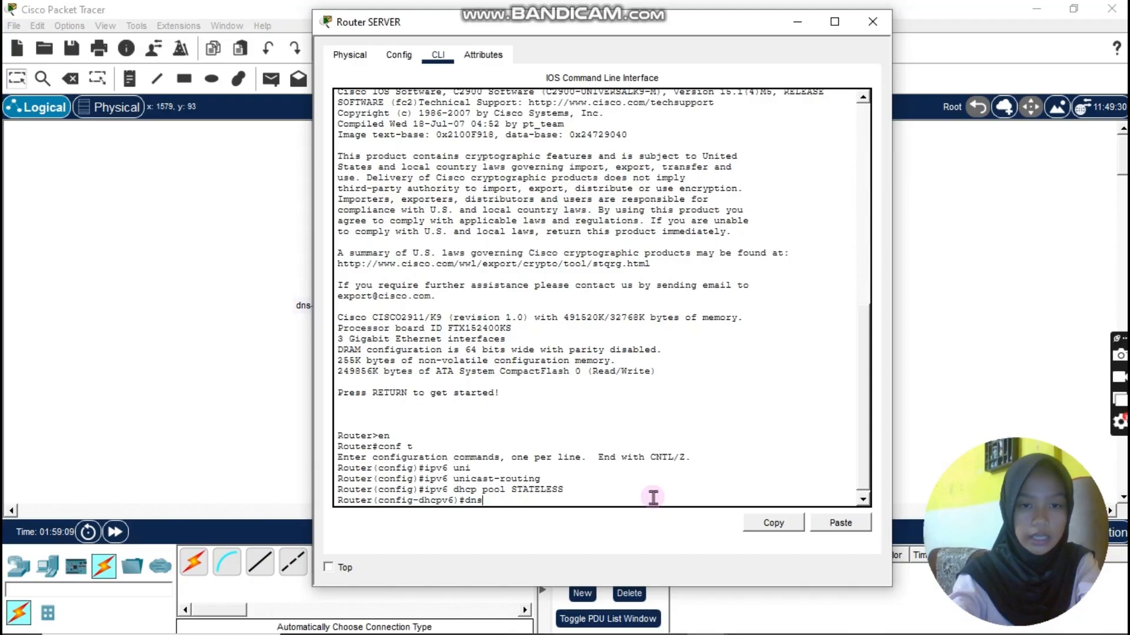
{"action": "key", "text": "Tab"}
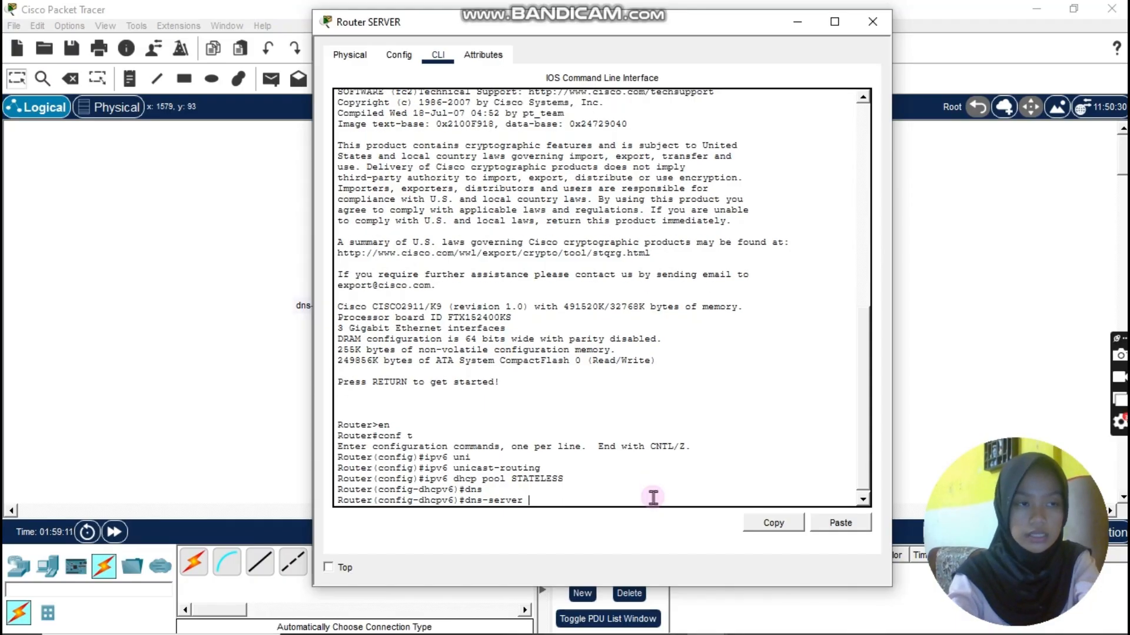
{"action": "type", "text": "2001"}
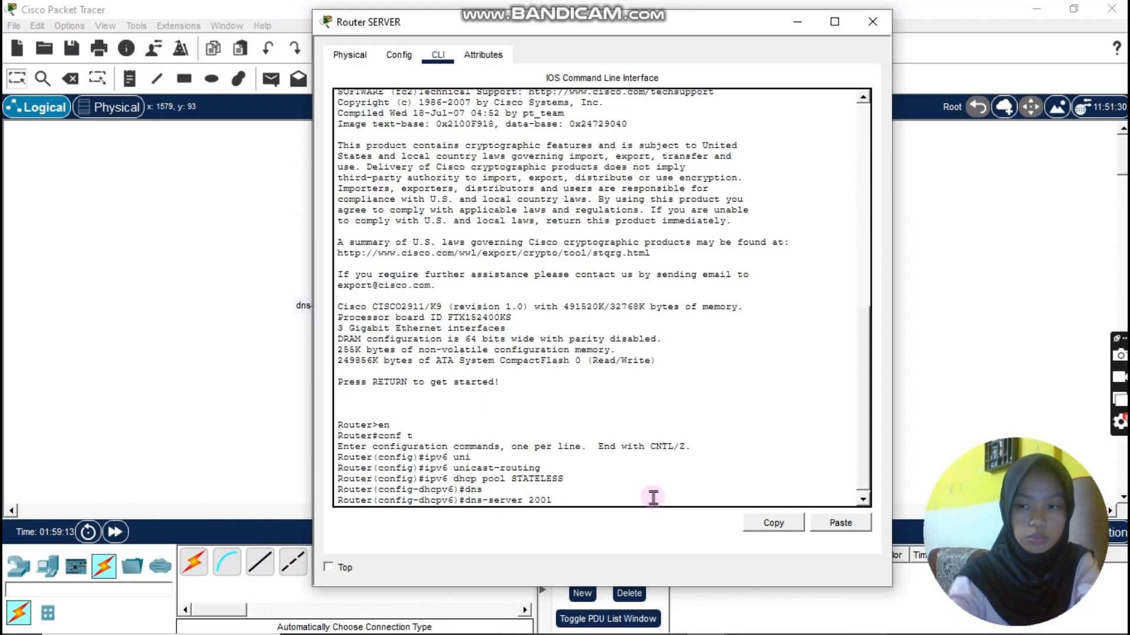
{"action": "left_click_drag", "start_coordinate": [740, 24], "coordinate": [908, 19]}
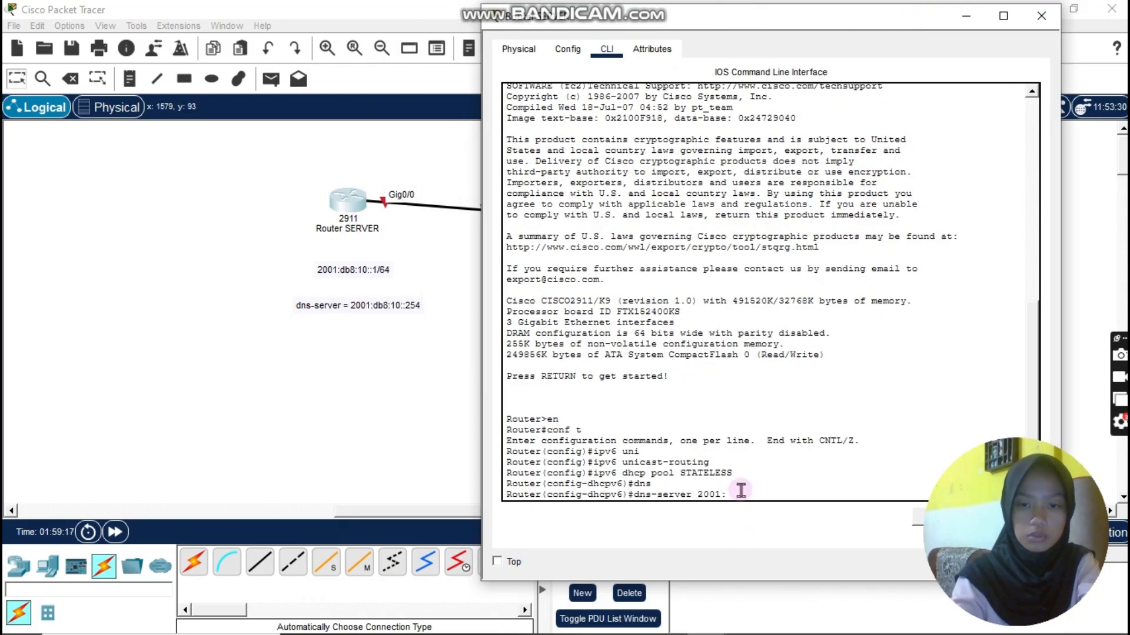
{"action": "type", "text": ":db8"}
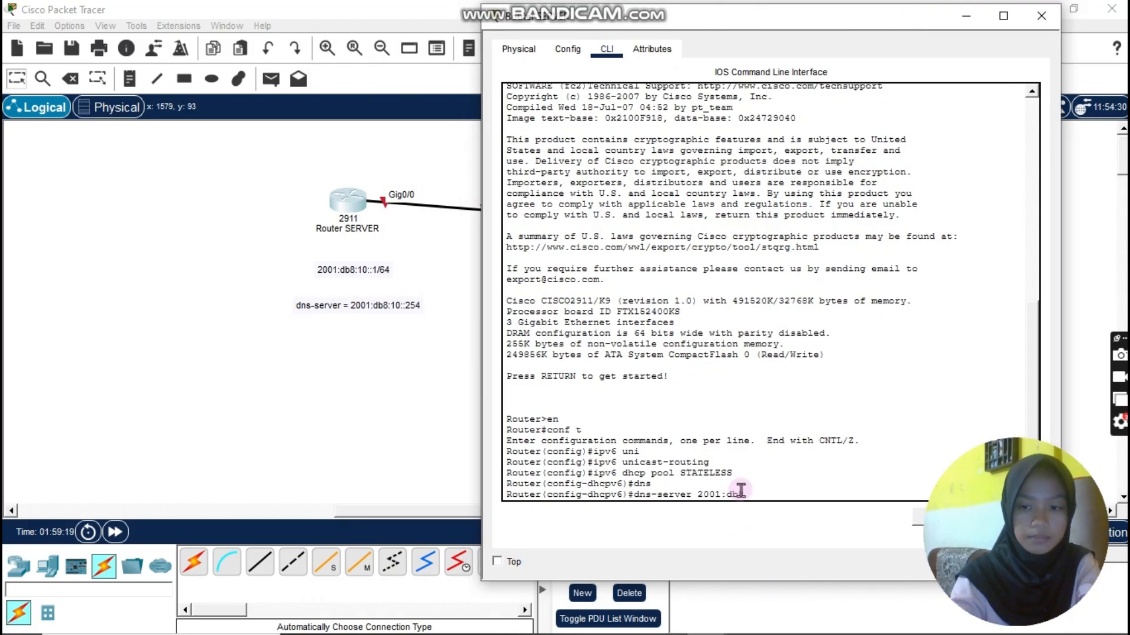
{"action": "type", "text": ":10"}
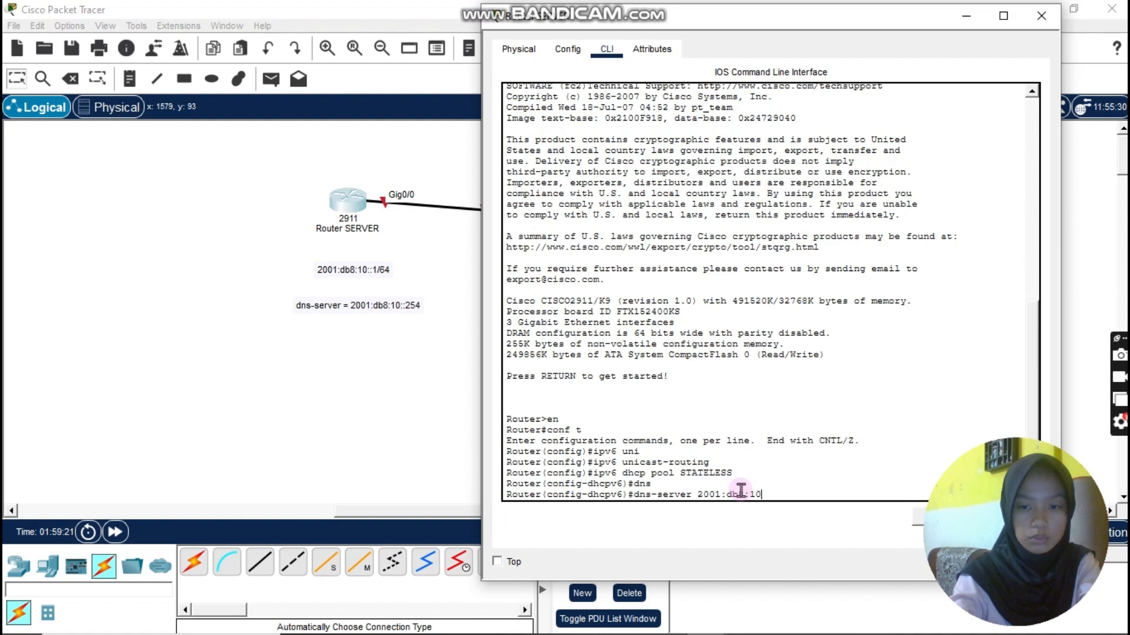
{"action": "type", "text": "::"}
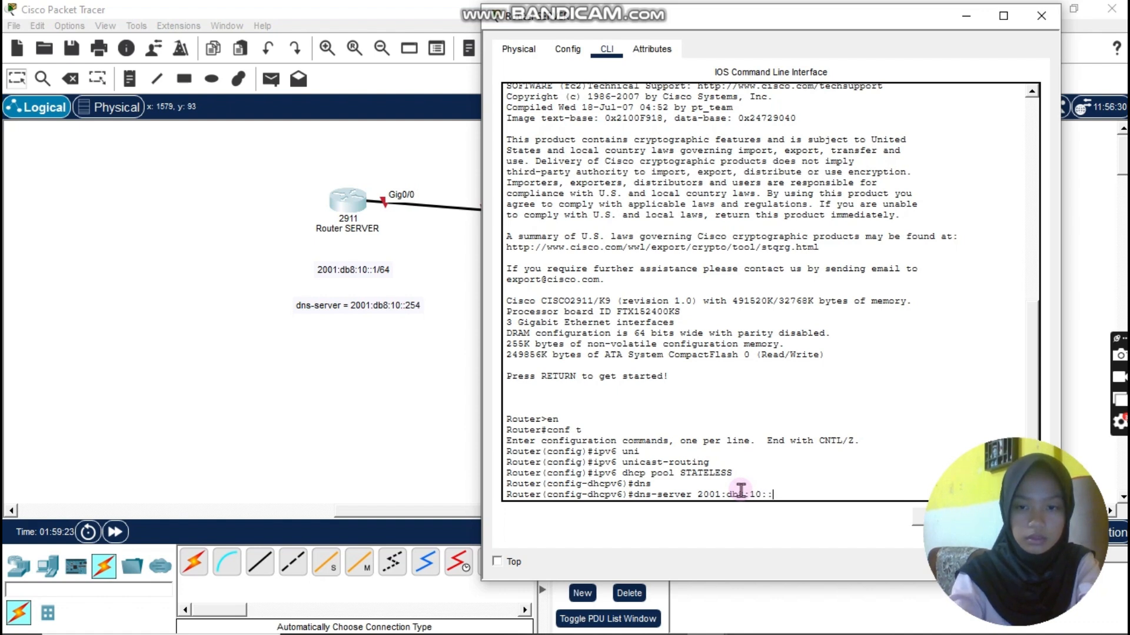
{"action": "type", "text": "254"}
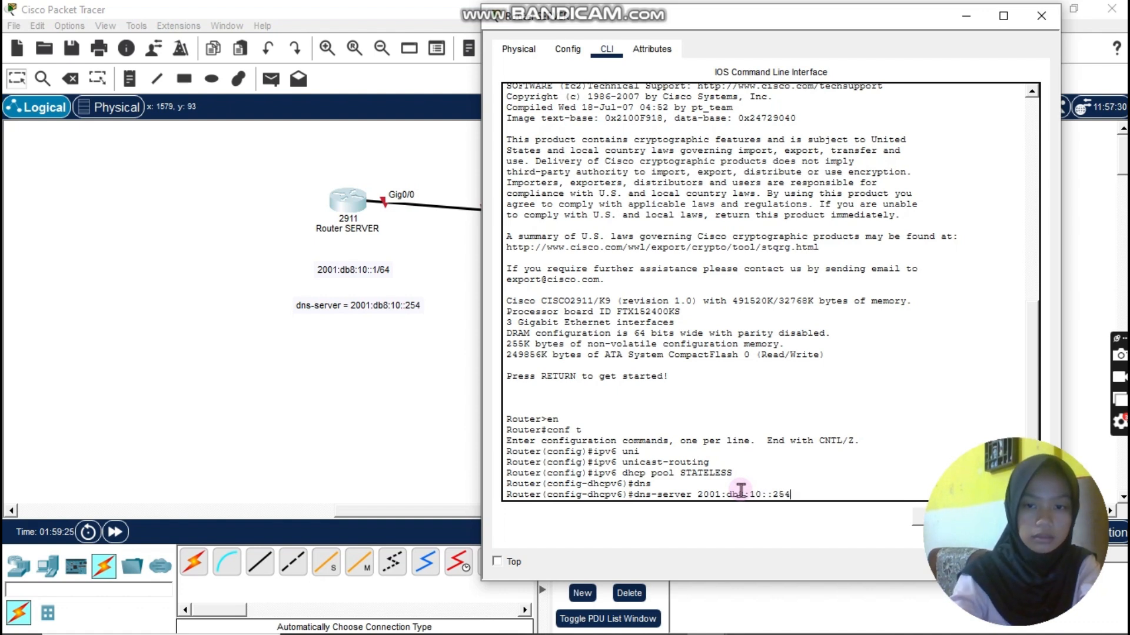
{"action": "key", "text": "Return"}
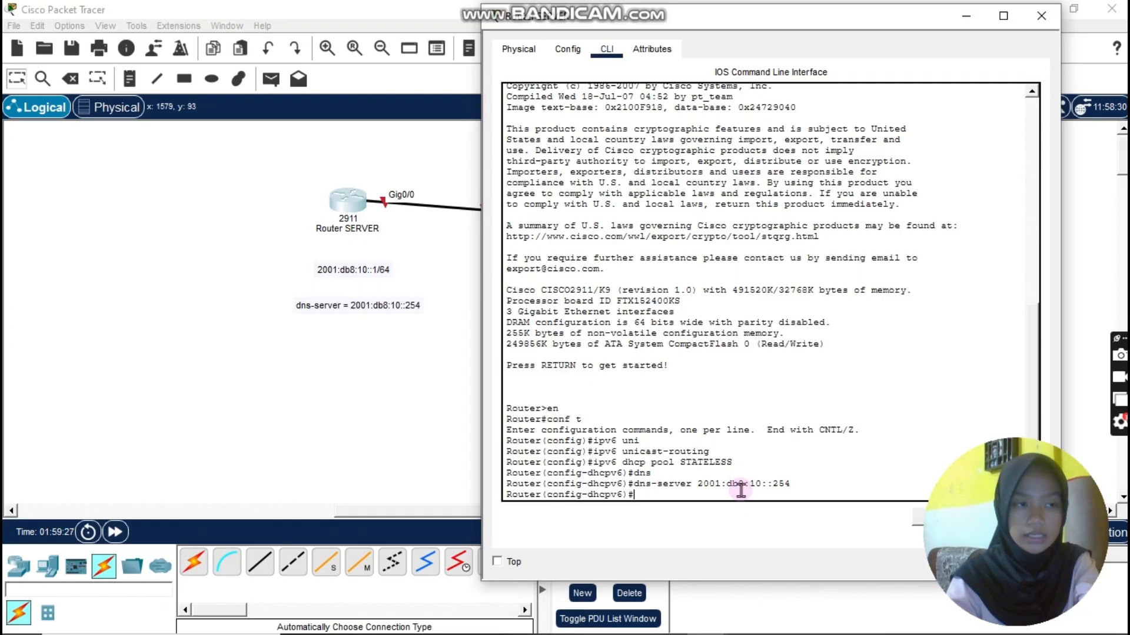
Set the domain name of the STATELESS pool to smkn4kotabogor.net
{"action": "type", "text": "d"}
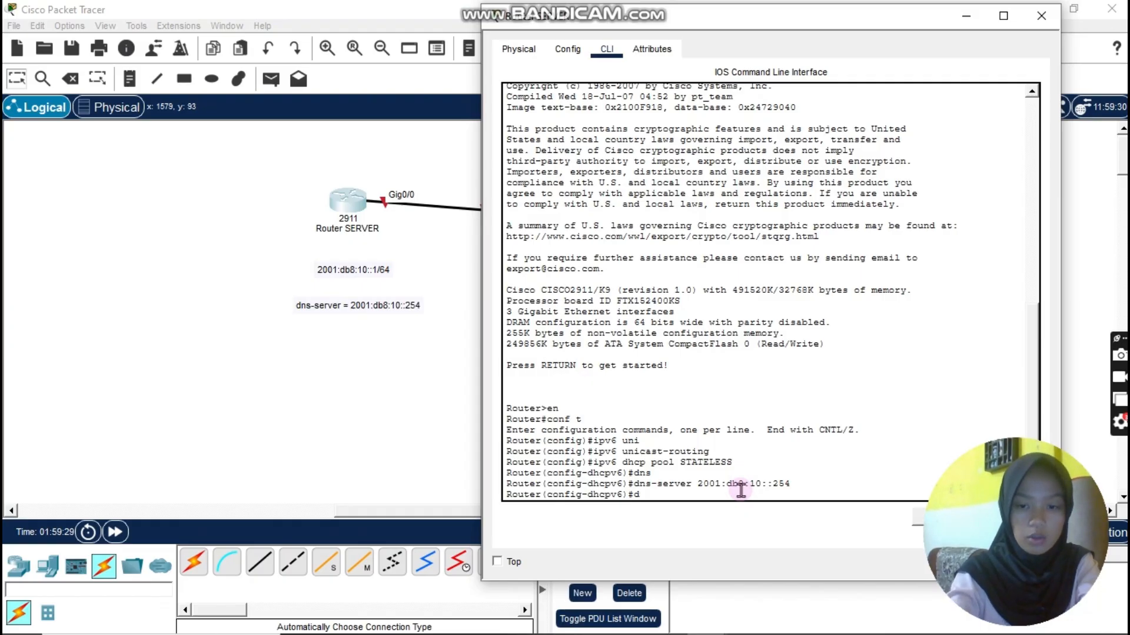
{"action": "type", "text": "omain"}
{"action": "key", "text": "Tab"}
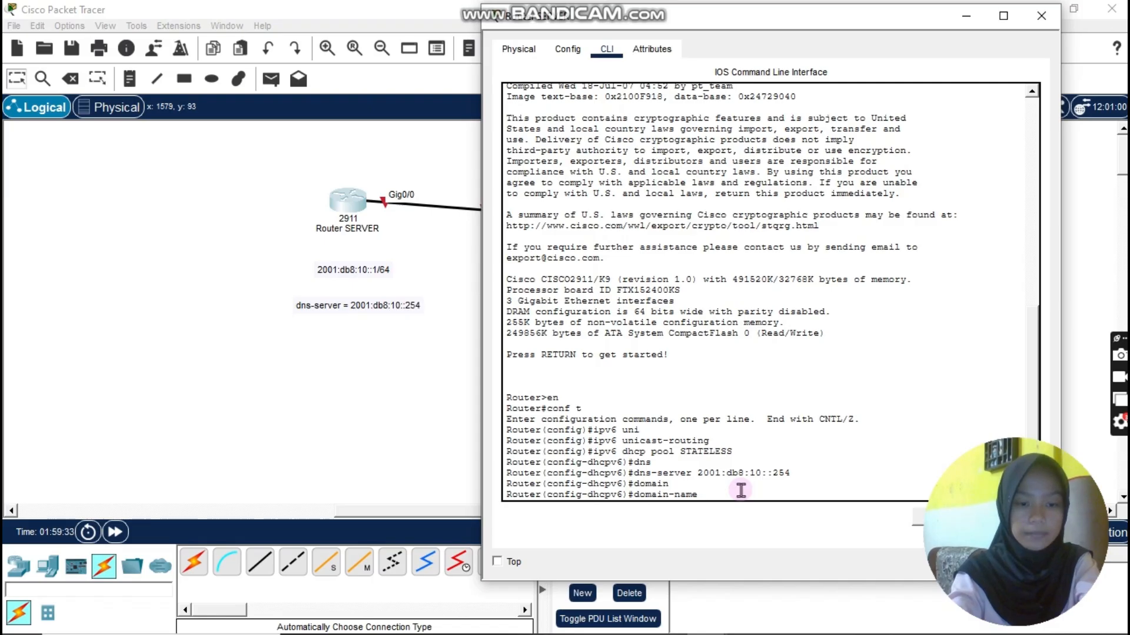
{"action": "type", "text": "smk"}
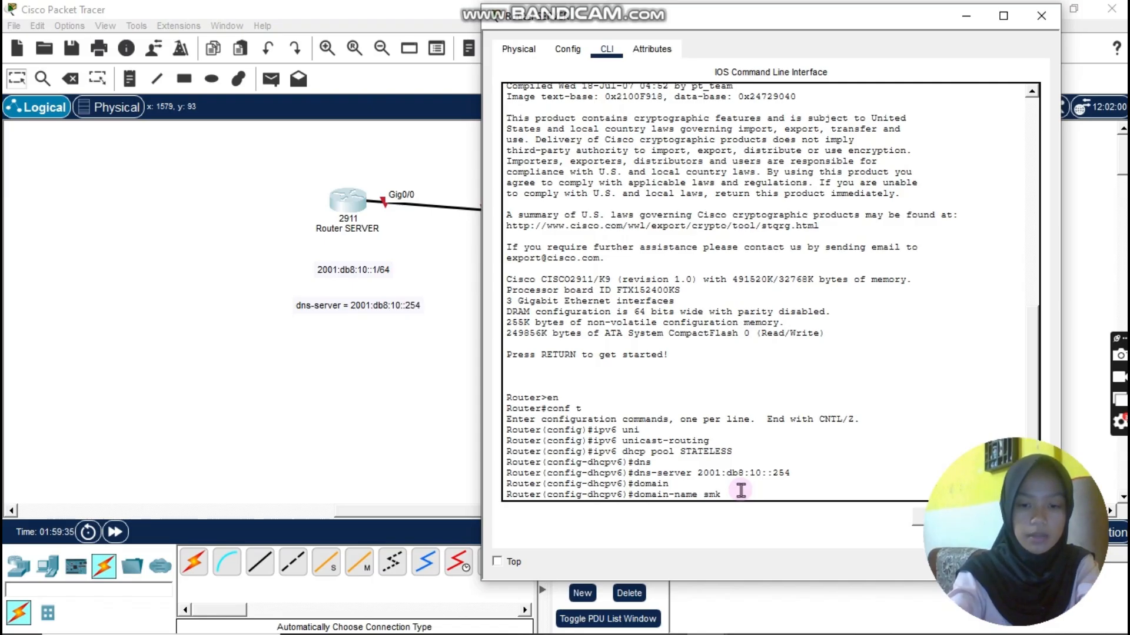
{"action": "type", "text": "n4"}
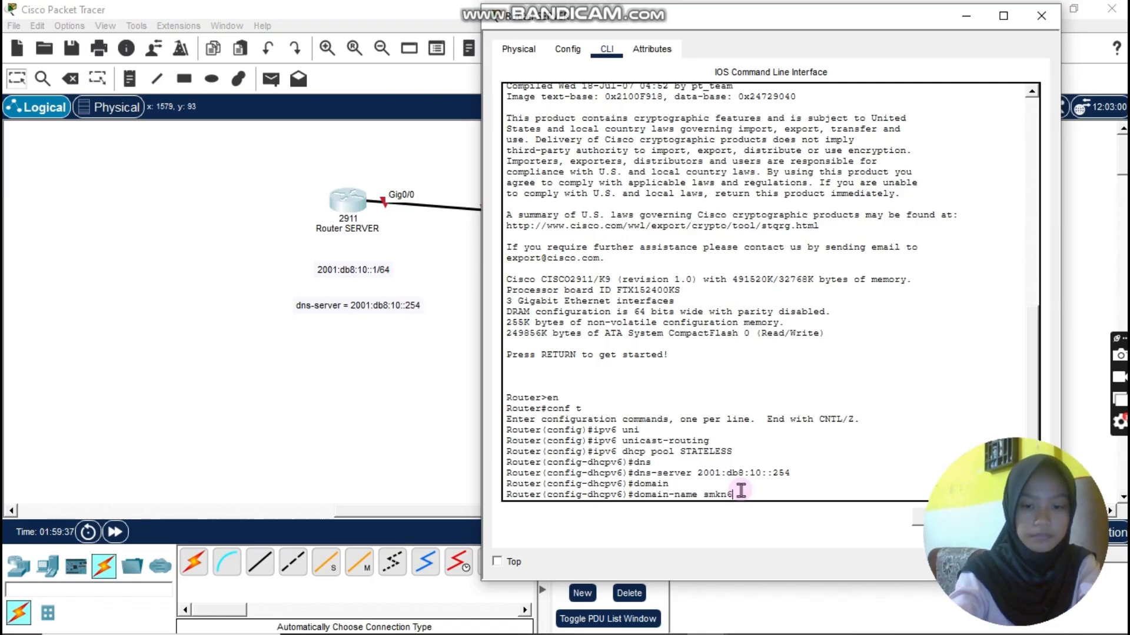
{"action": "type", "text": "karab"}
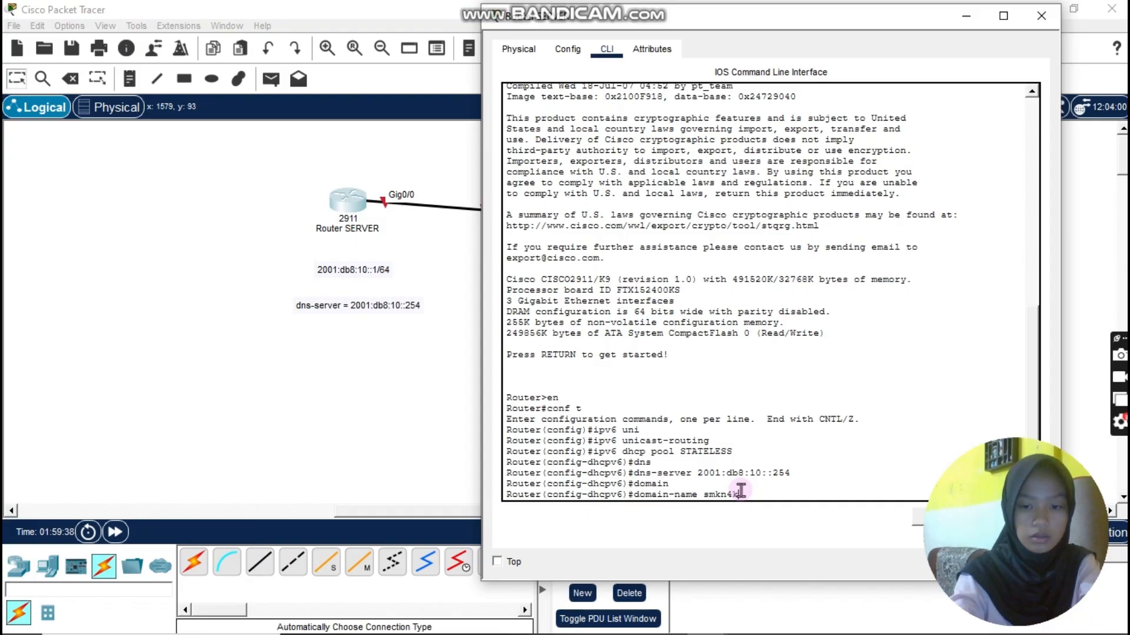
{"action": "type", "text": "ogo"}
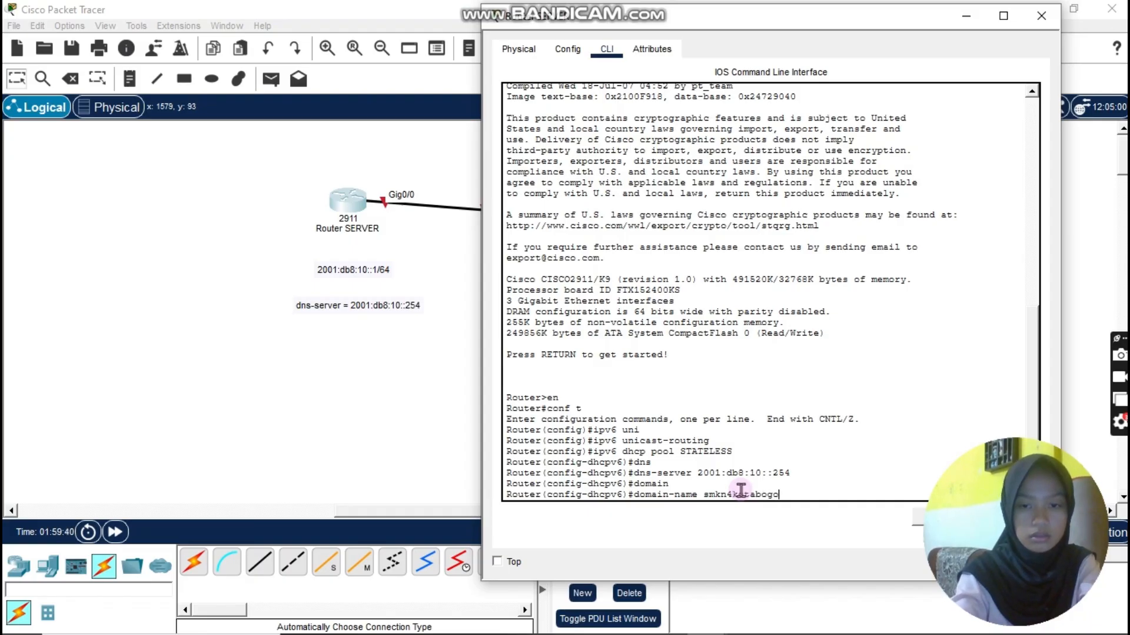
{"action": "type", "text": "r.net"}
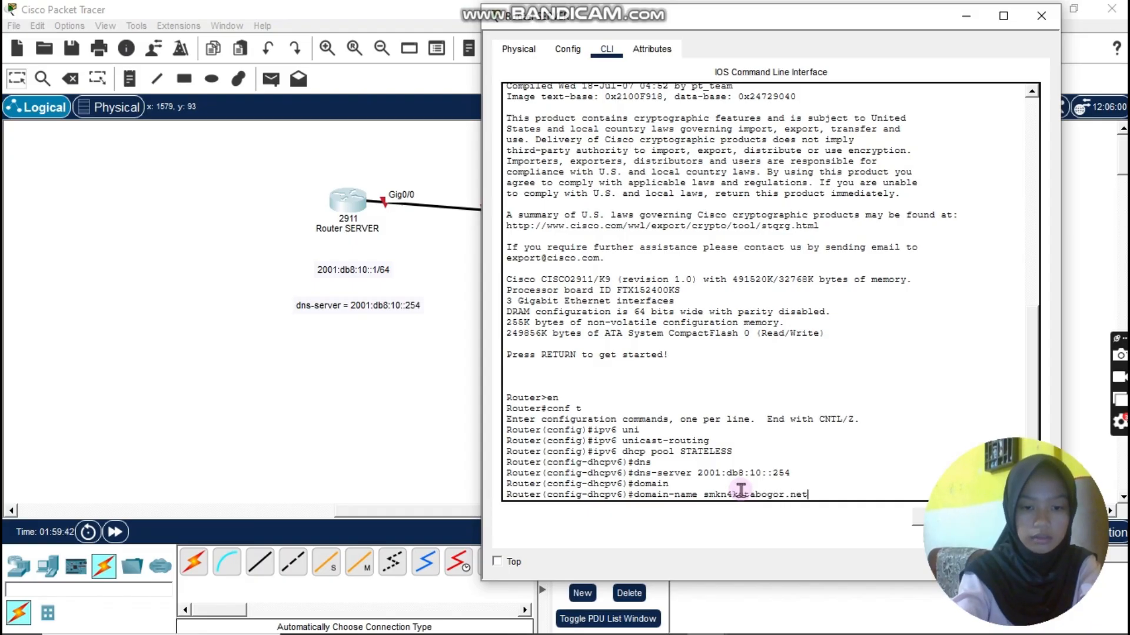
{"action": "key", "text": "Return"}
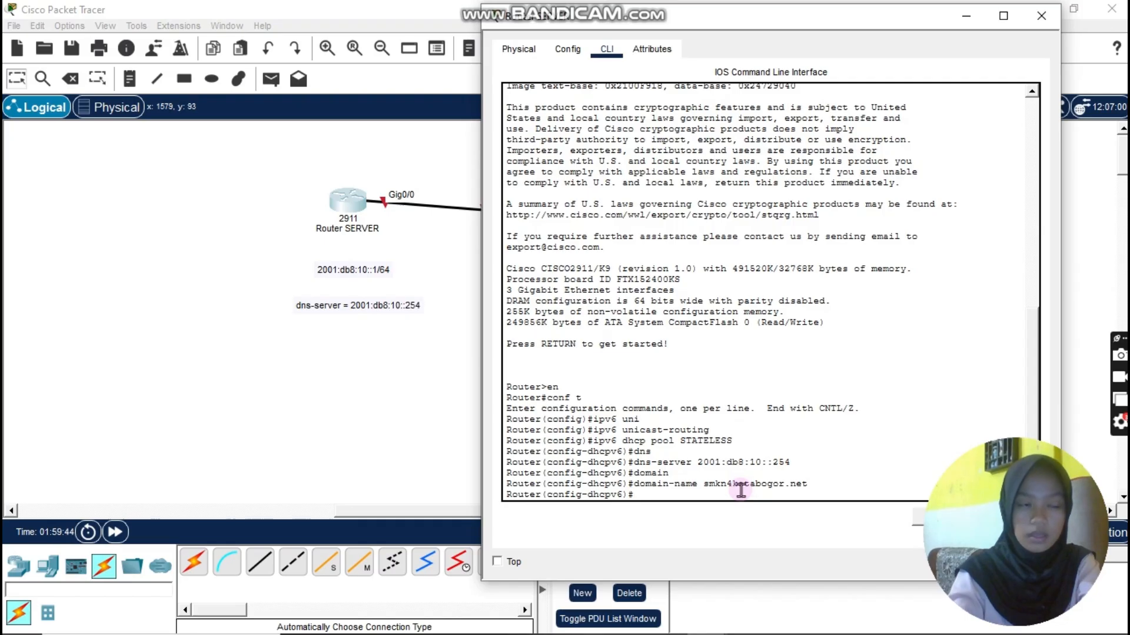
Leave the DHCPv6 pool configuration and give Router SERVER's interface g0/0 the description "link to LAN"
{"action": "type", "text": "e"}
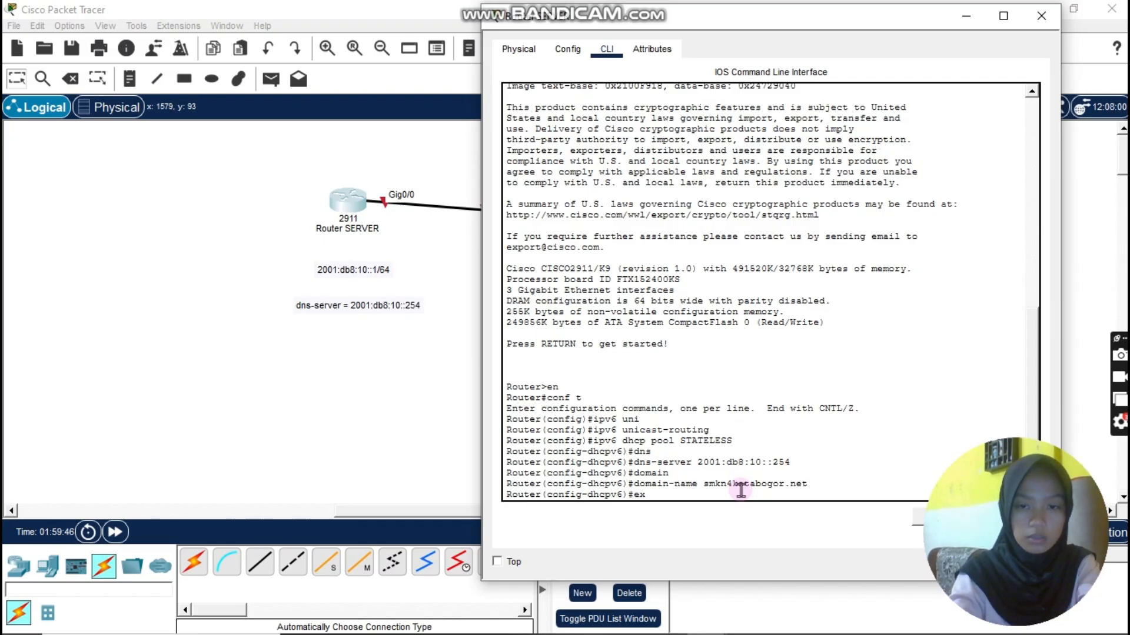
{"action": "type", "text": "x"}
{"action": "key", "text": "Return"}
{"action": "type", "text": "int"}
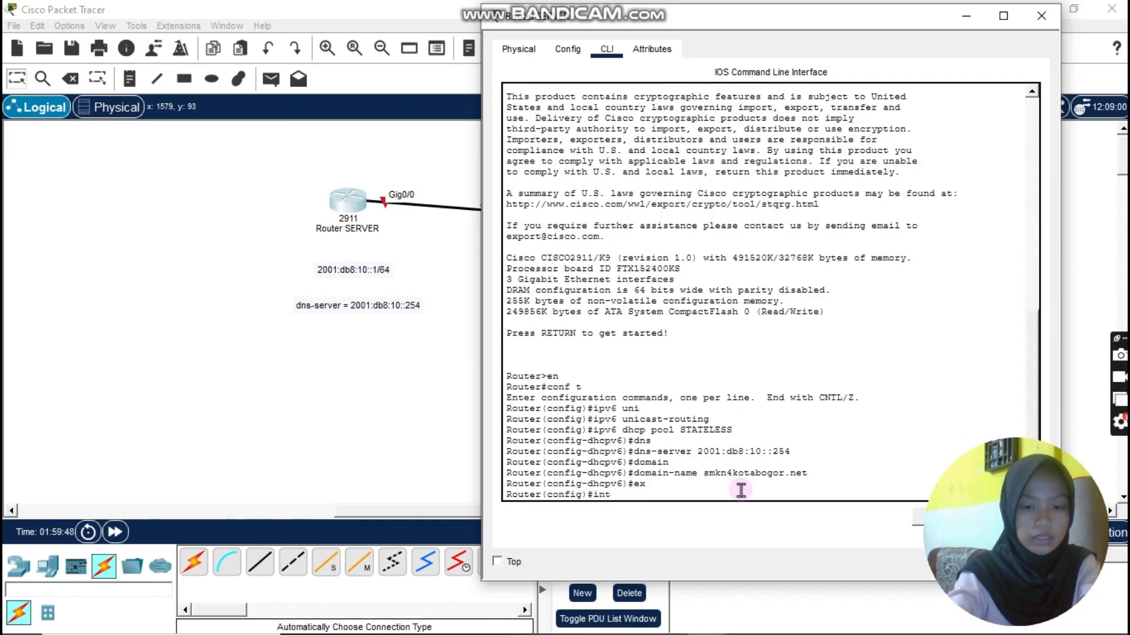
{"action": "type", "text": " g0/0"}
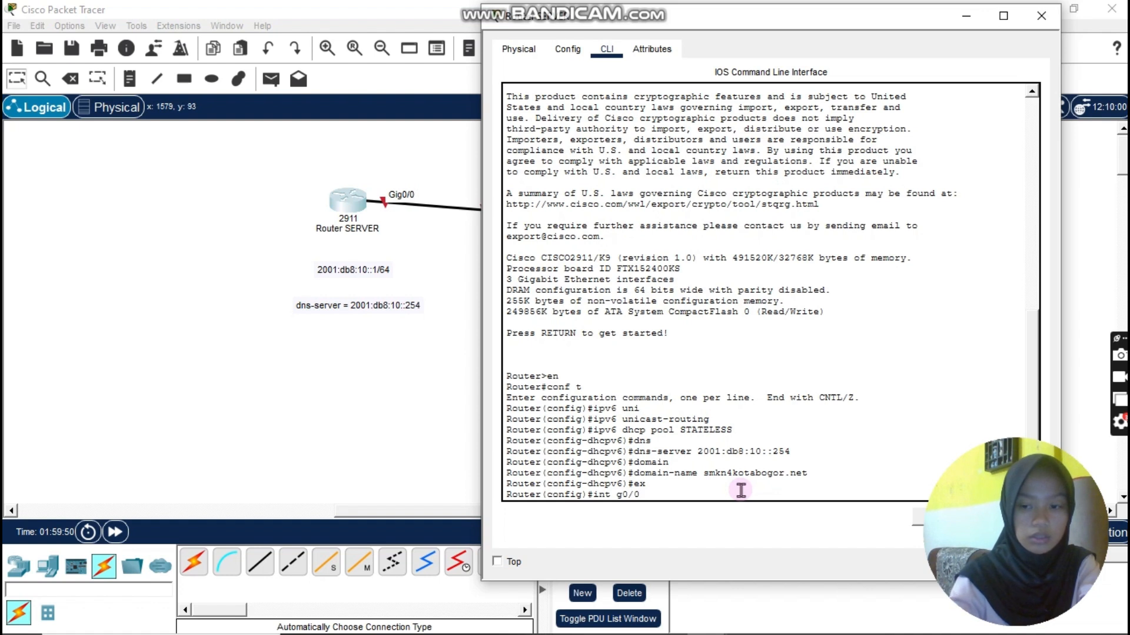
{"action": "key", "text": "Return"}
{"action": "type", "text": "d"}
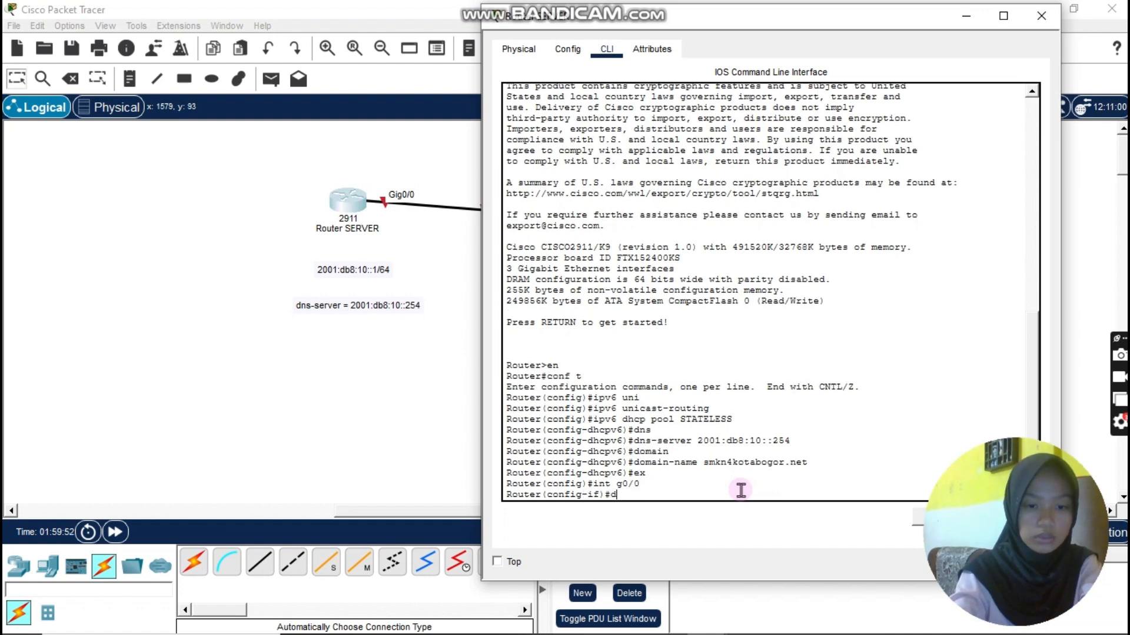
{"action": "type", "text": "es"}
{"action": "key", "text": "Tab"}
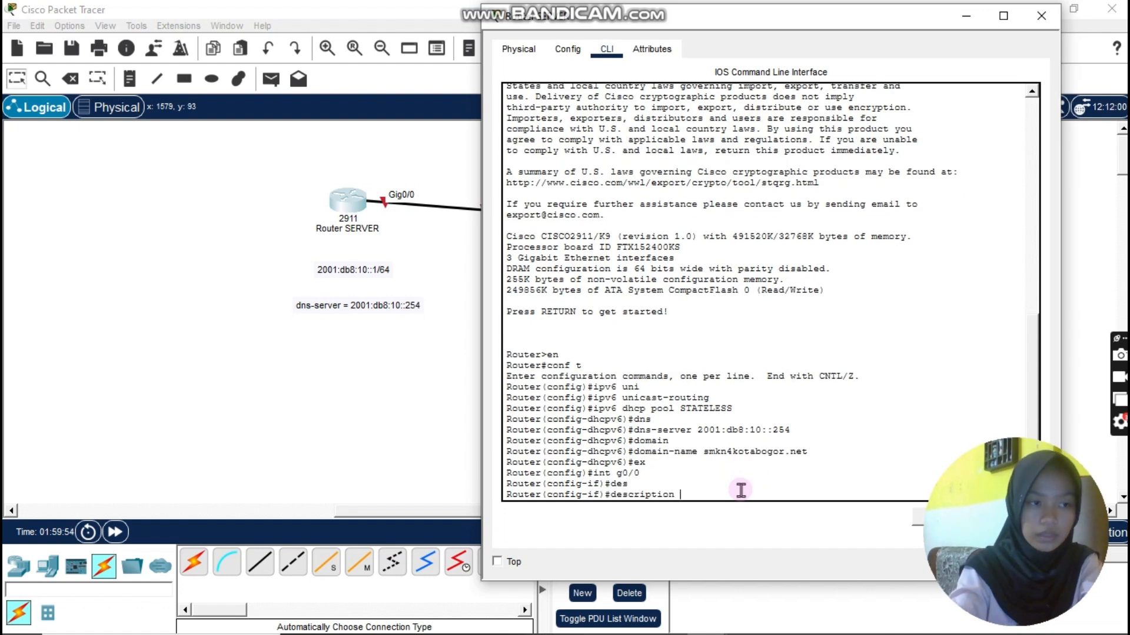
{"action": "type", "text": "link"}
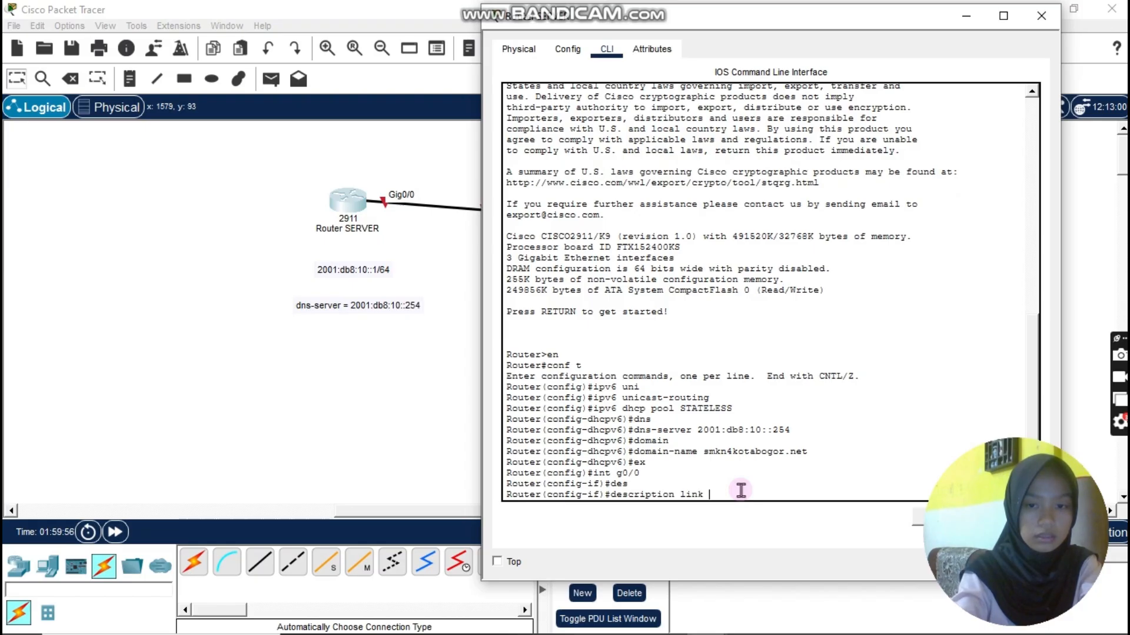
{"action": "type", "text": " to LA"}
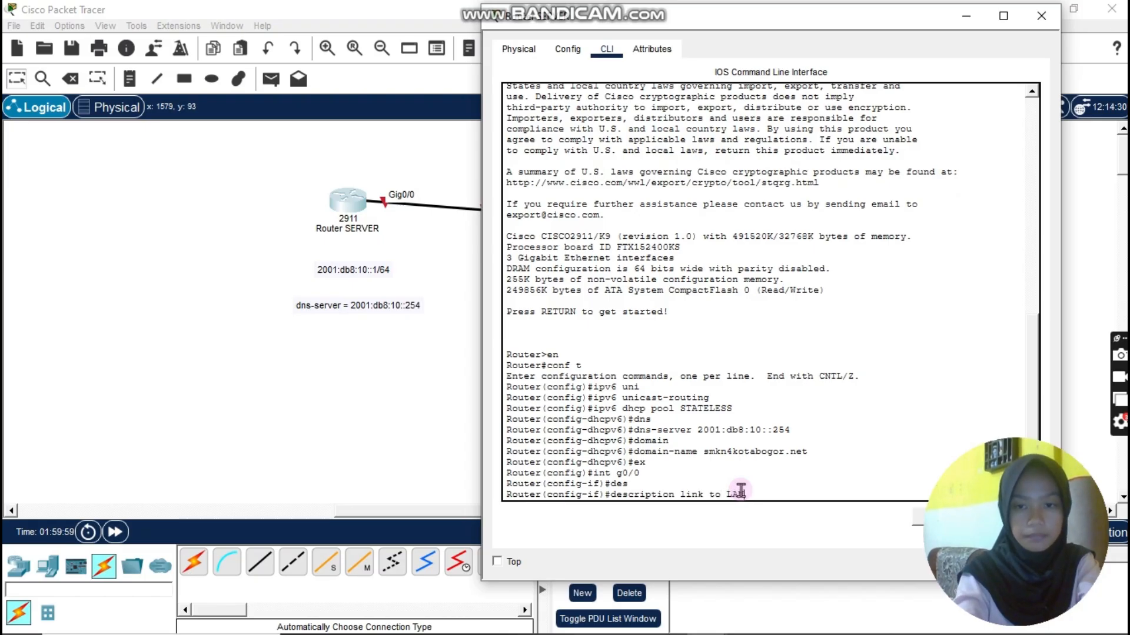
{"action": "key", "text": "Return"}
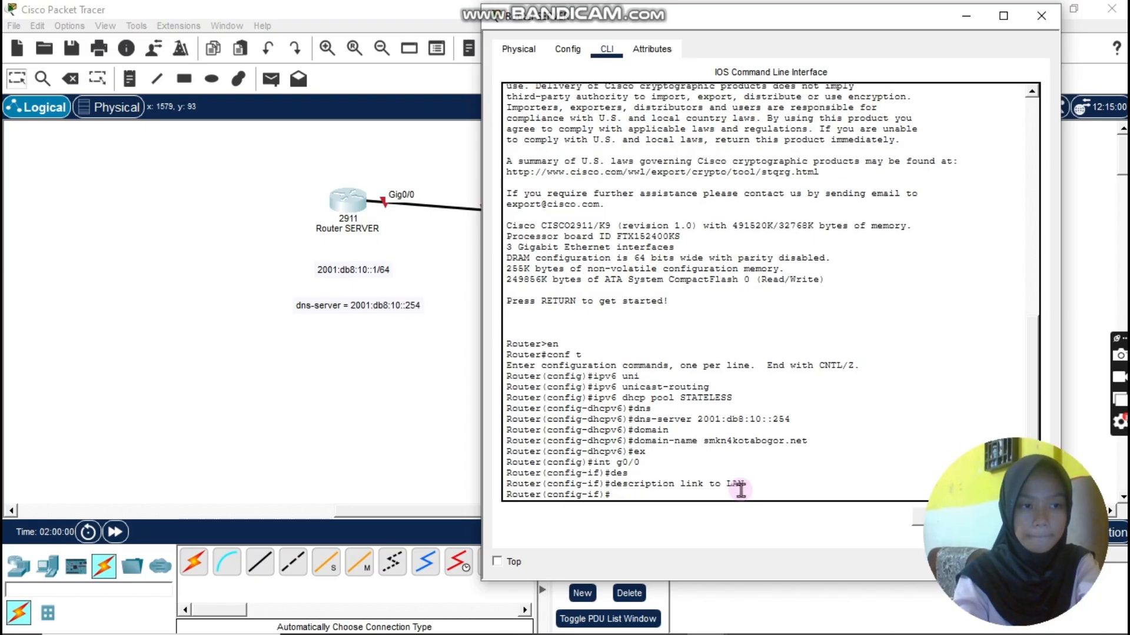
Assign the IPv6 address 2001:db8:10::1/64 to interface g0/0 of Router SERVER
{"action": "type", "text": "ip"}
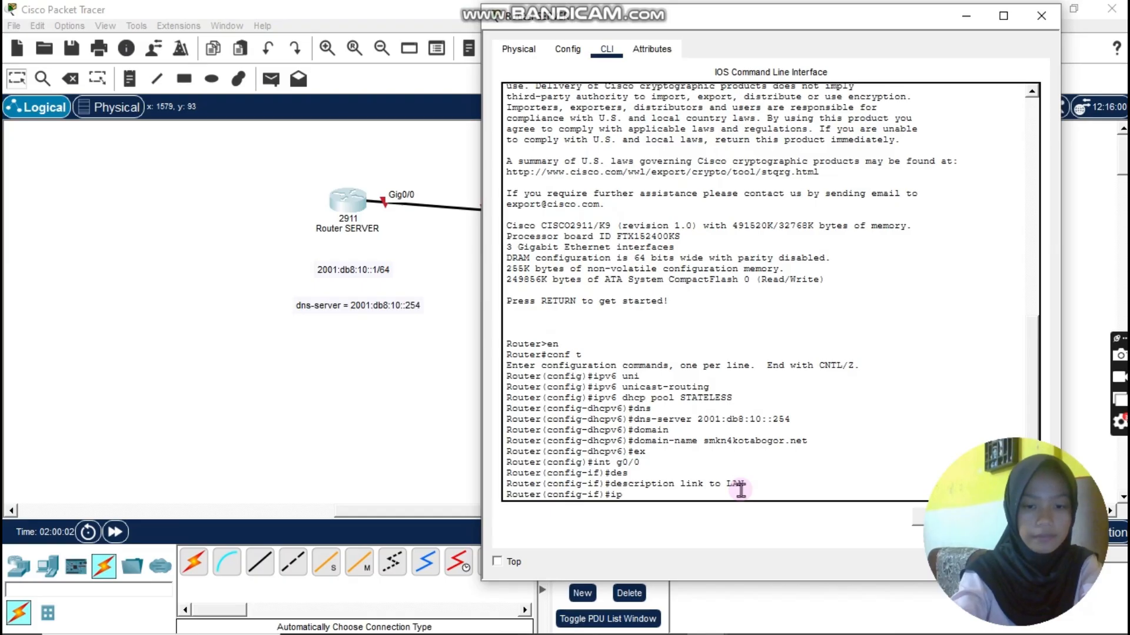
{"action": "type", "text": "v6 add"}
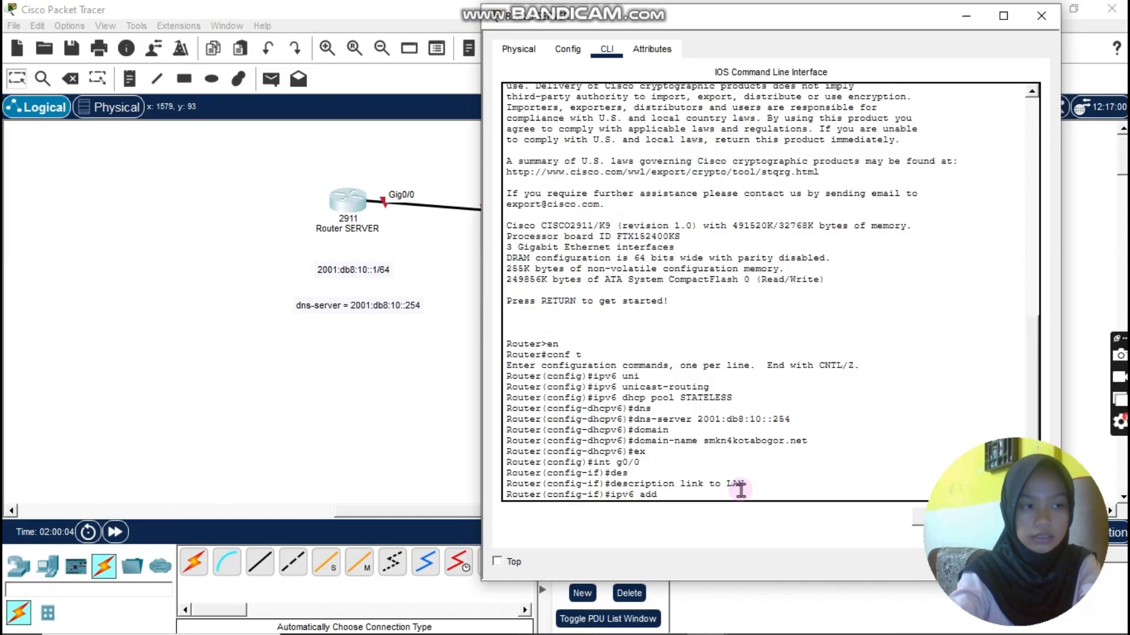
{"action": "type", "text": " 20"}
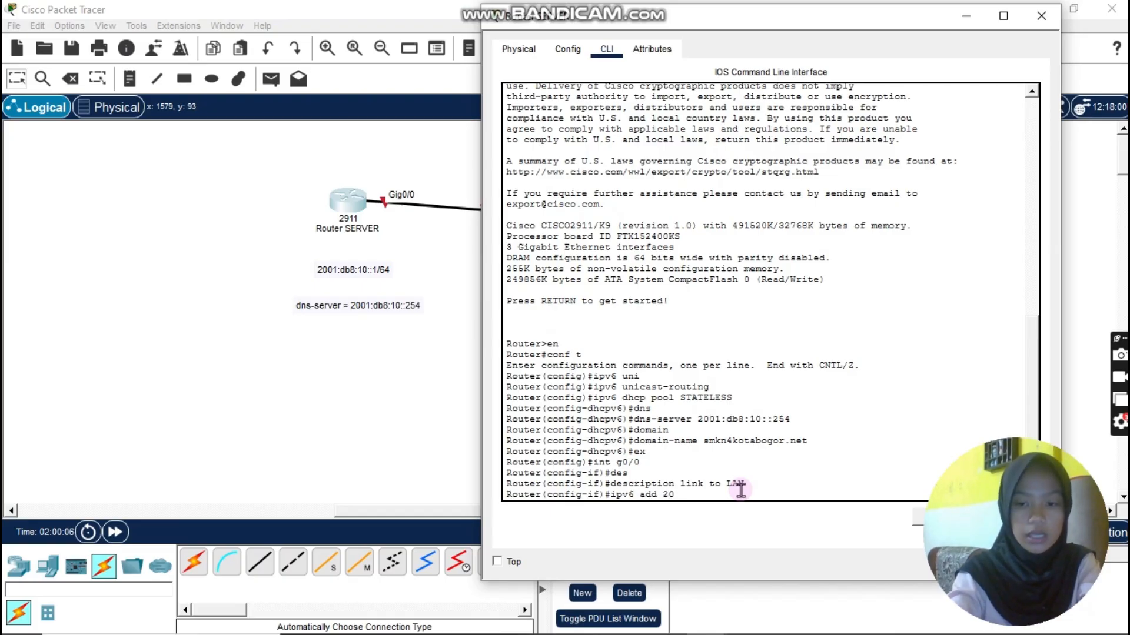
{"action": "type", "text": "01:db"}
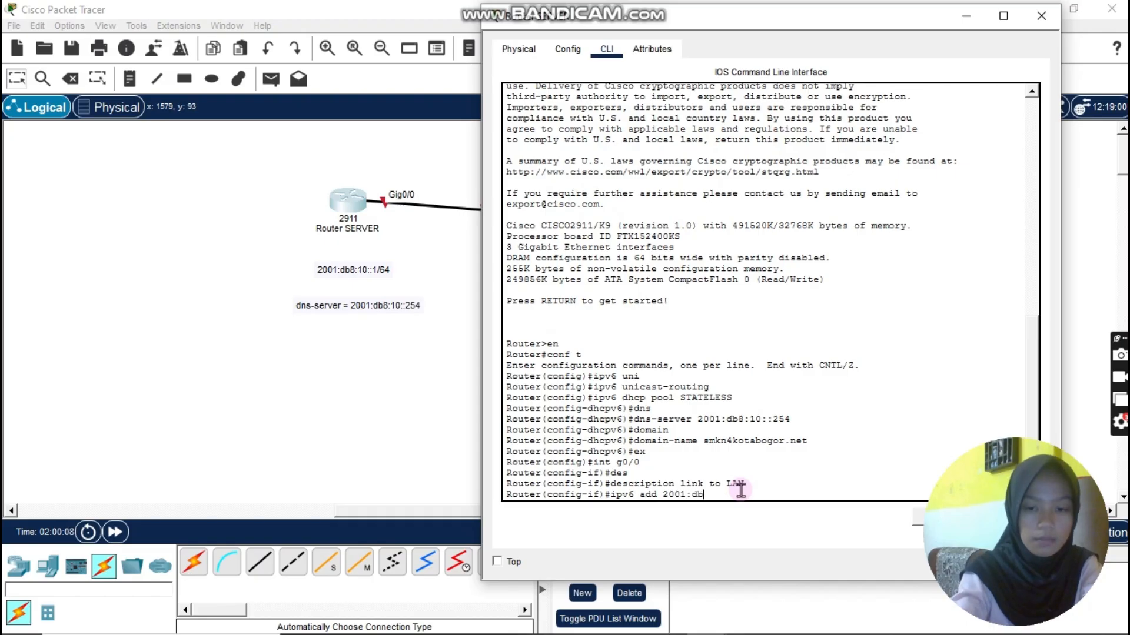
{"action": "type", "text": "8:"}
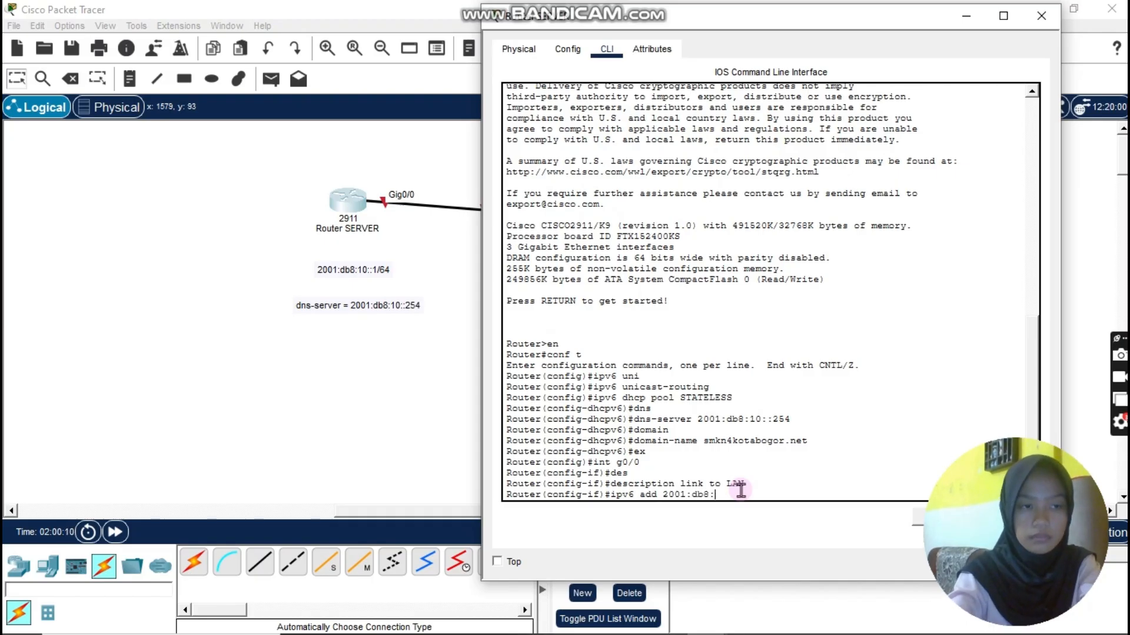
{"action": "type", "text": "10"}
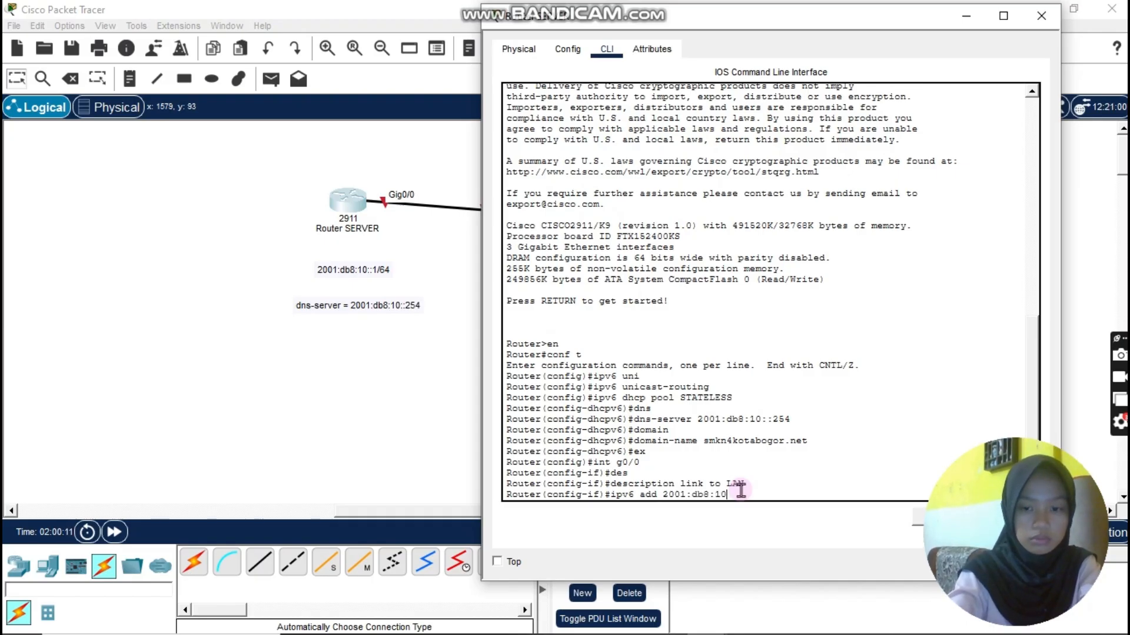
{"action": "type", "text": "::1"}
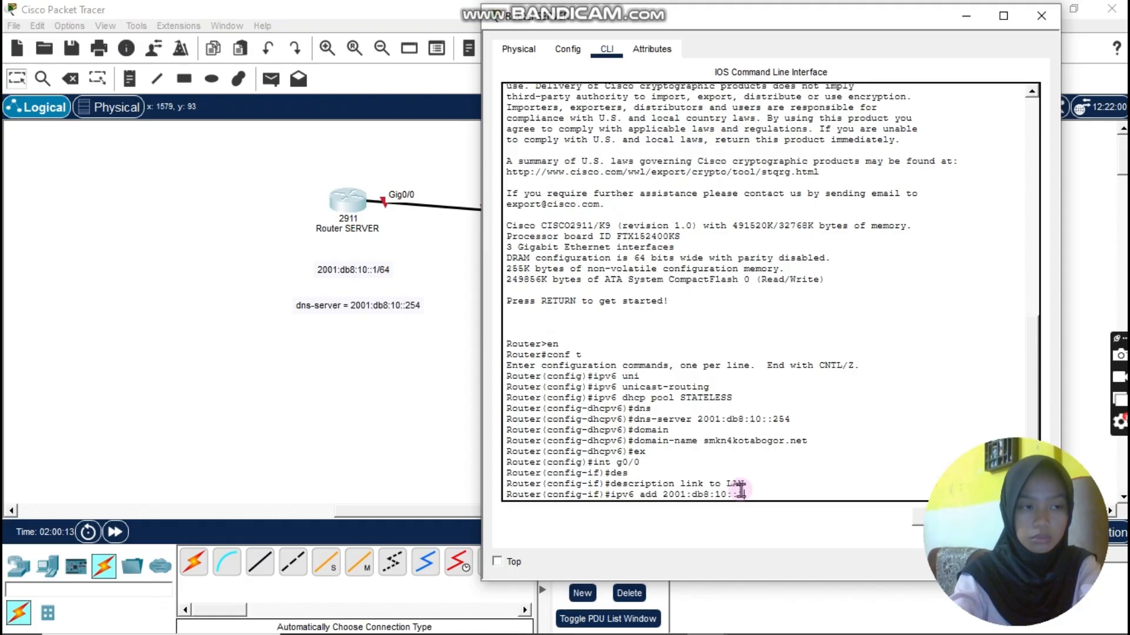
{"action": "type", "text": "/"}
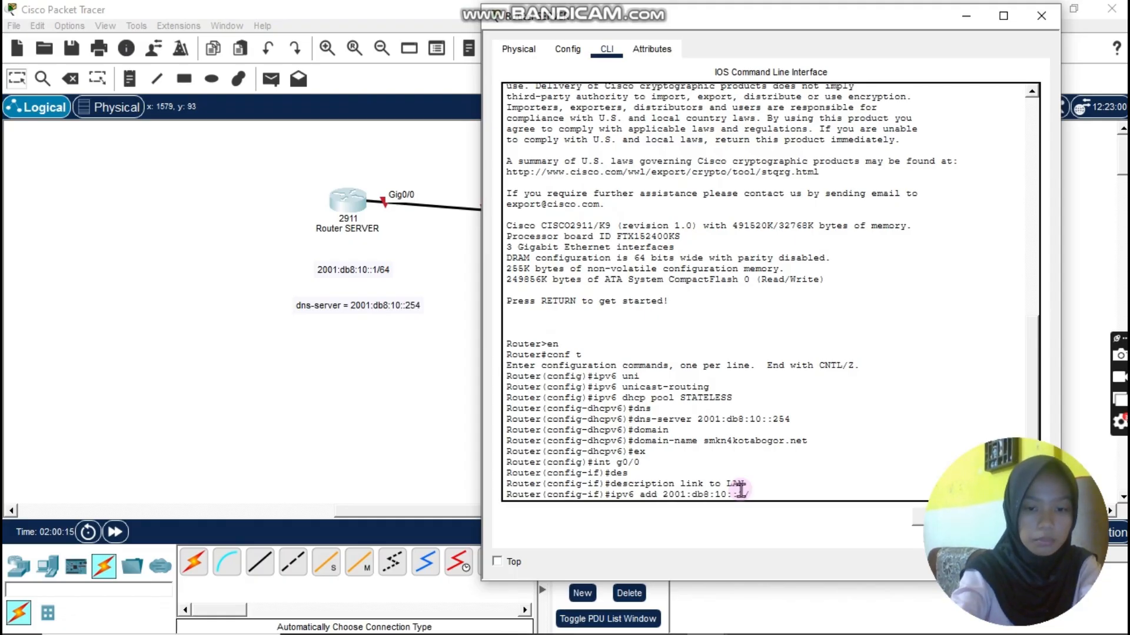
{"action": "type", "text": "64"}
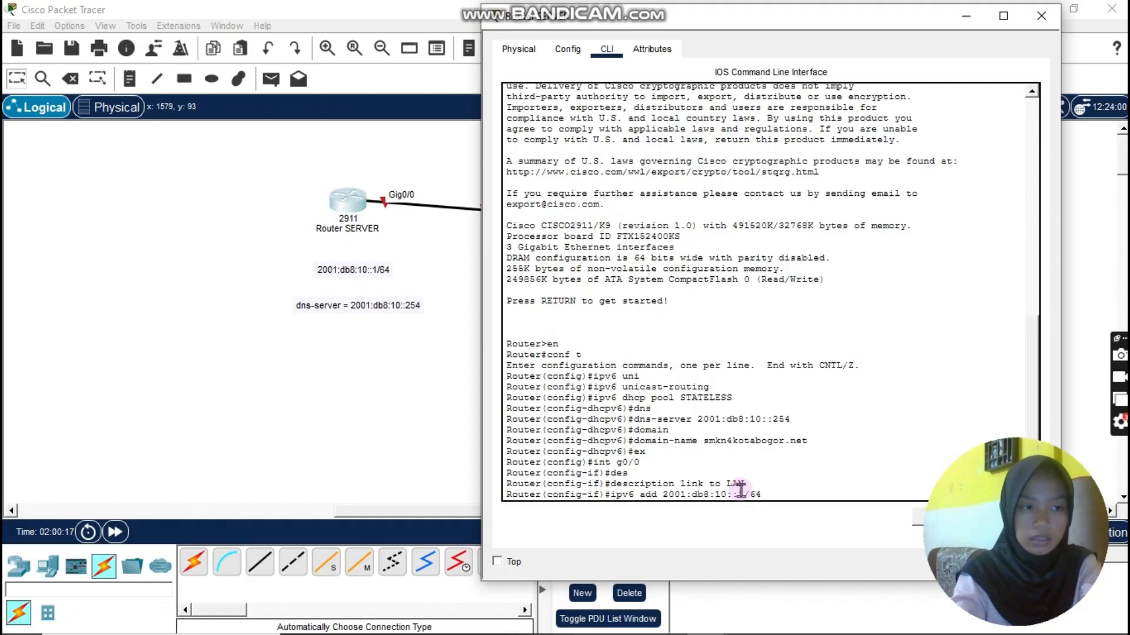
{"action": "key", "text": "Return"}
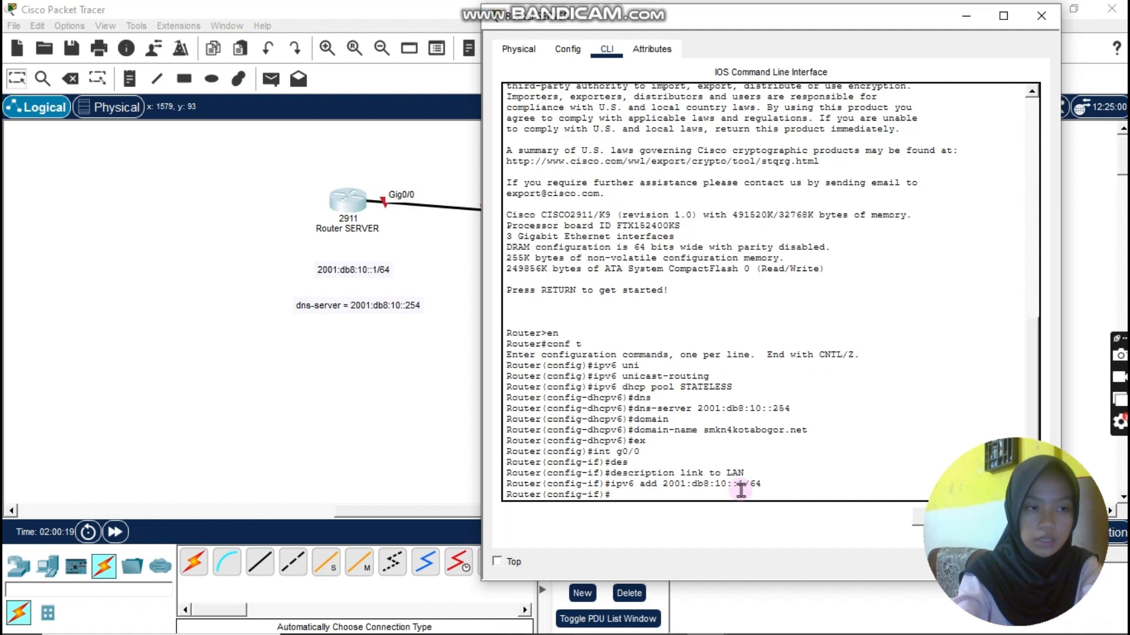
List the IPv6 ND options on interface g0/0 and enable the other-config-flag
{"action": "type", "text": "ipv6"}
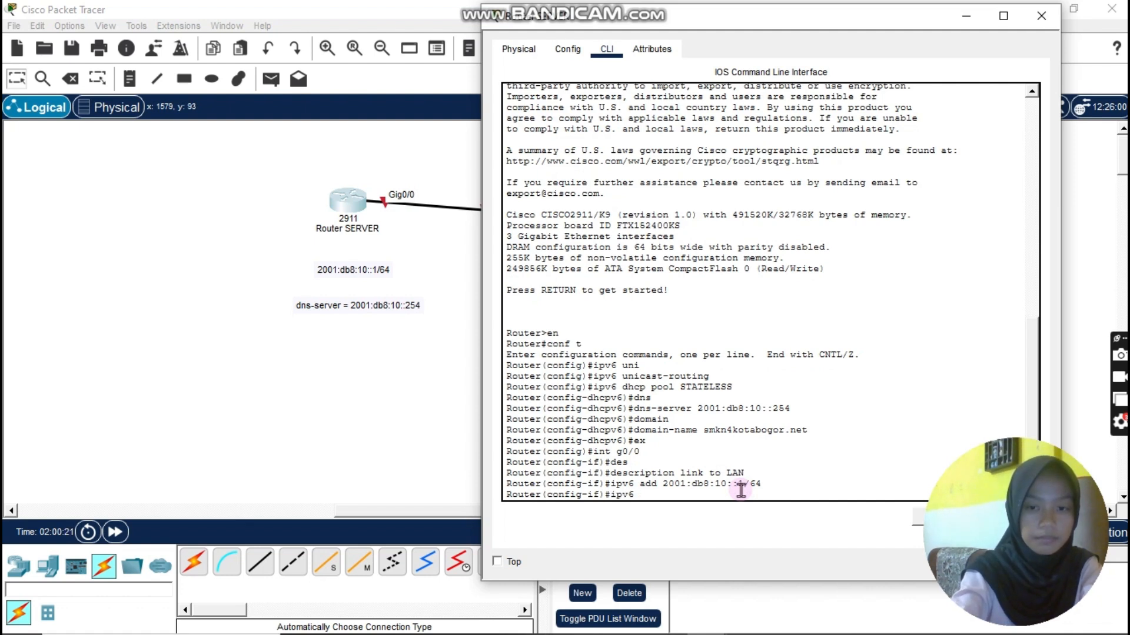
{"action": "type", "text": " nd"}
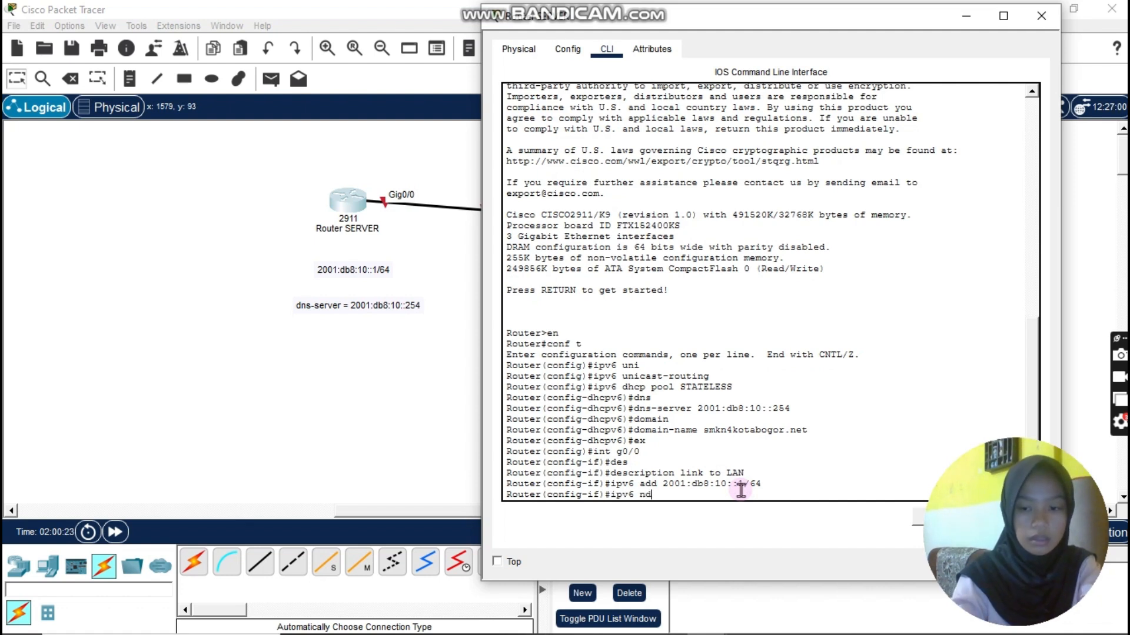
{"action": "type", "text": " ?"}
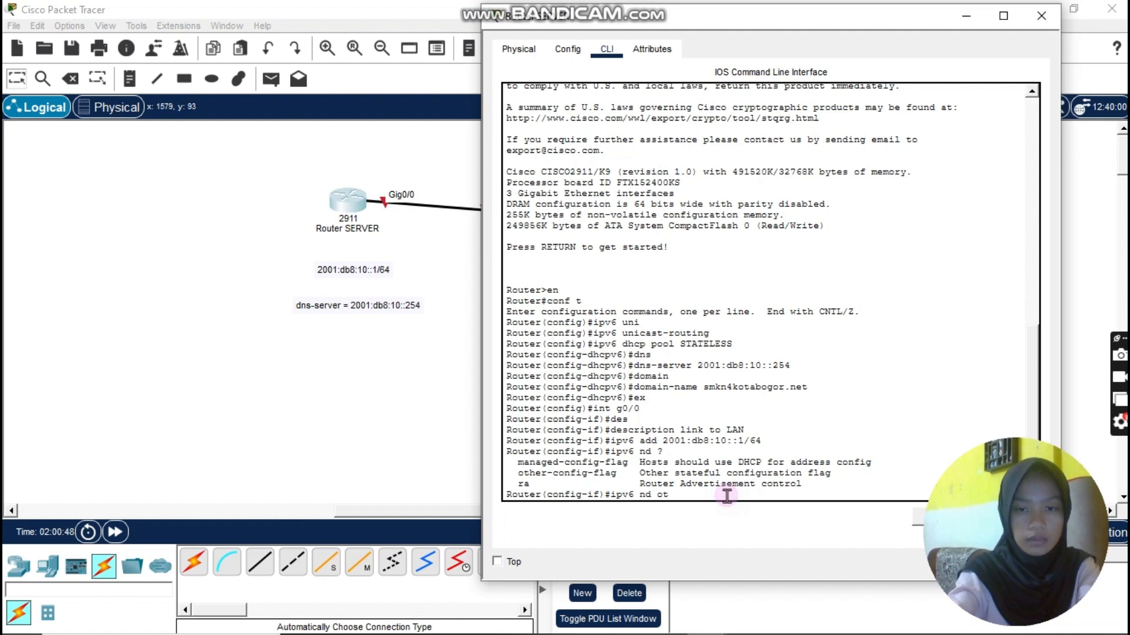
{"action": "key", "text": "Tab"}
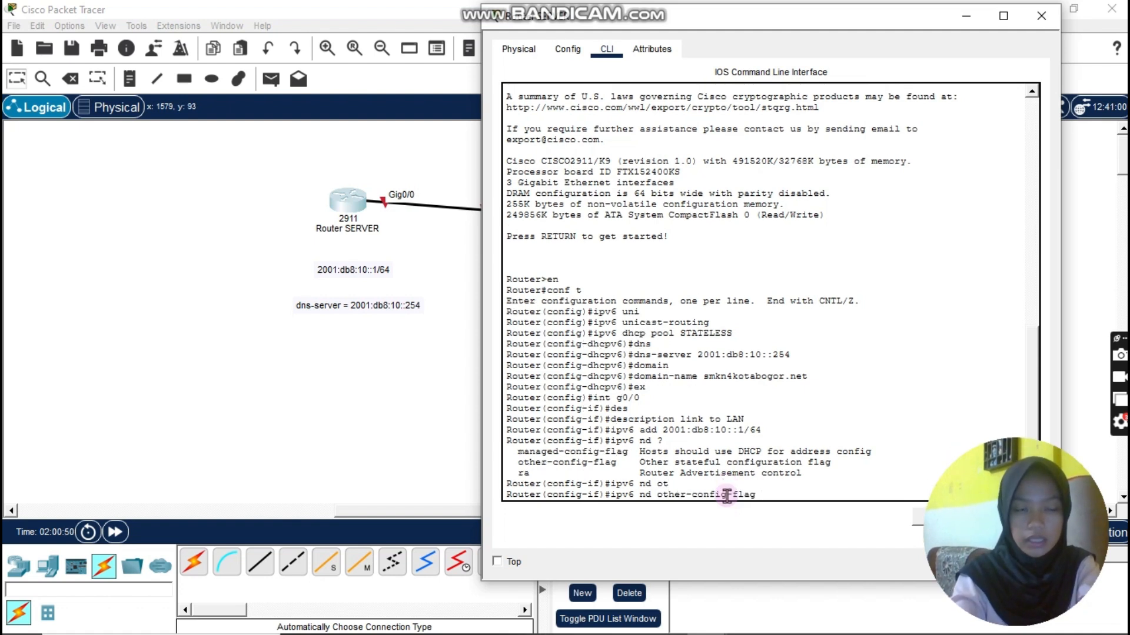
{"action": "key", "text": "Return"}
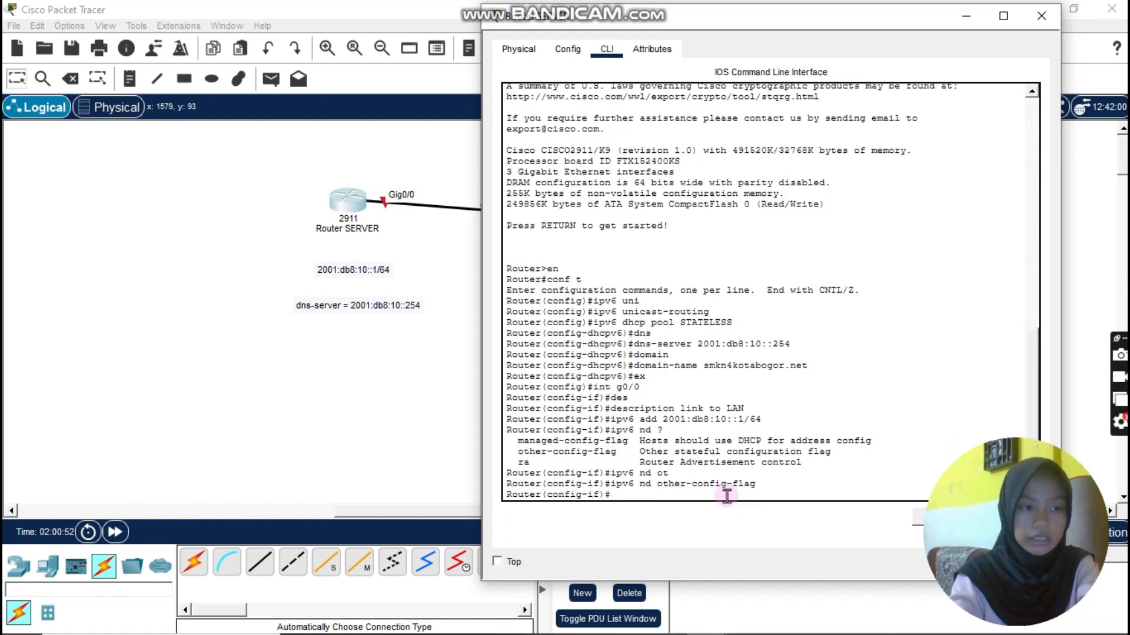
Bind the DHCPv6 server pool STATELESS to interface g0/0 and return to global configuration mode
{"action": "type", "text": "ipv6"}
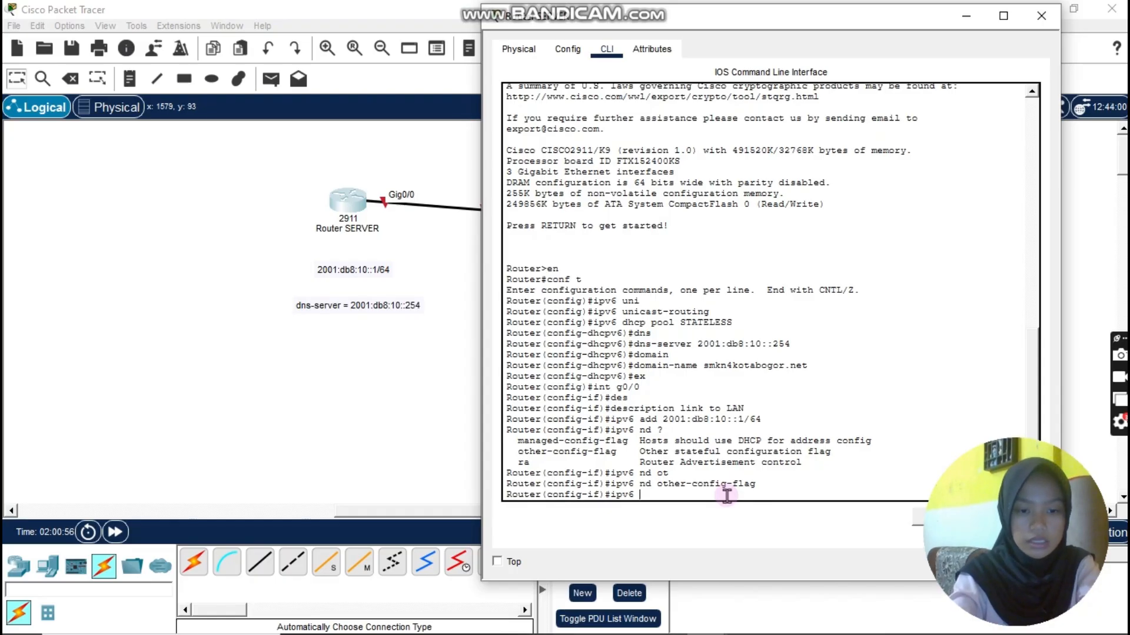
{"action": "type", "text": " dhcp"}
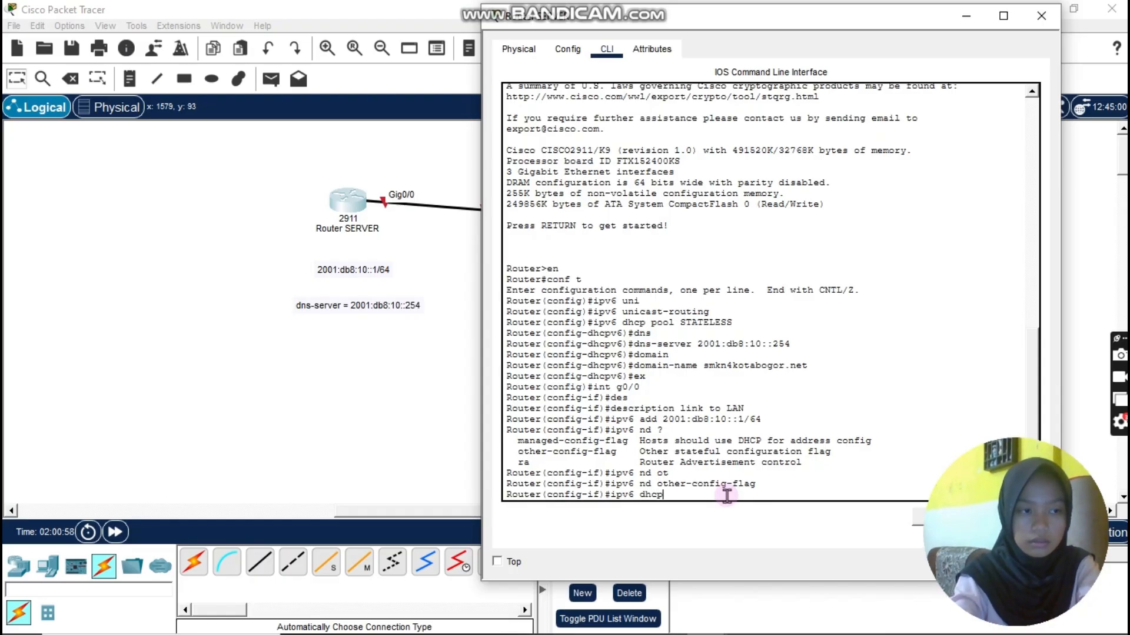
{"action": "type", "text": " serve"}
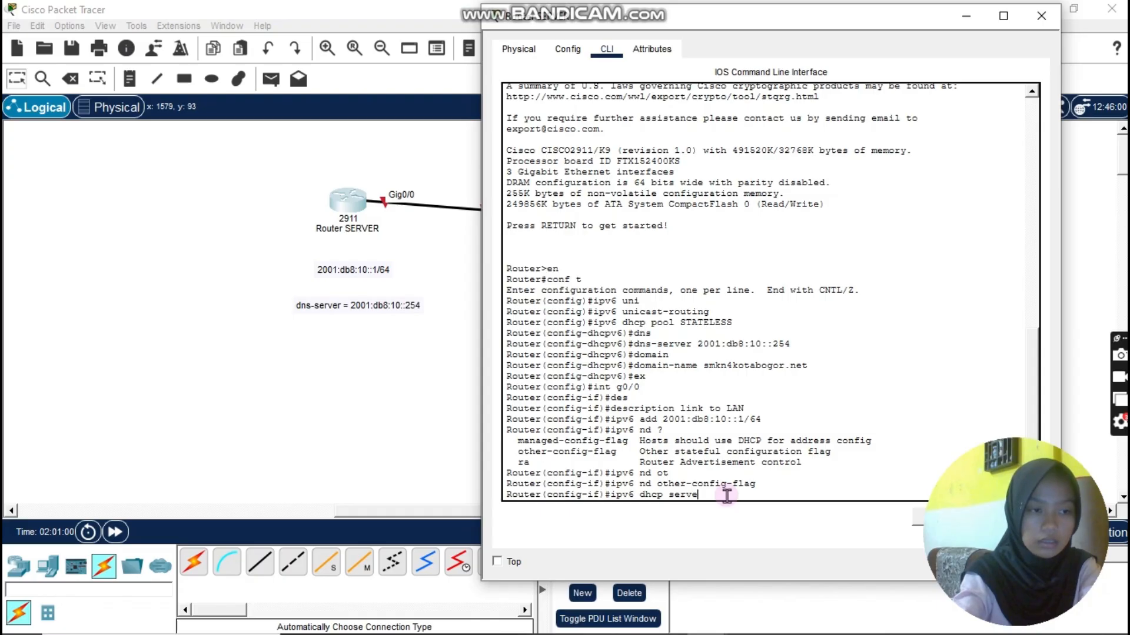
{"action": "type", "text": "r STATE"}
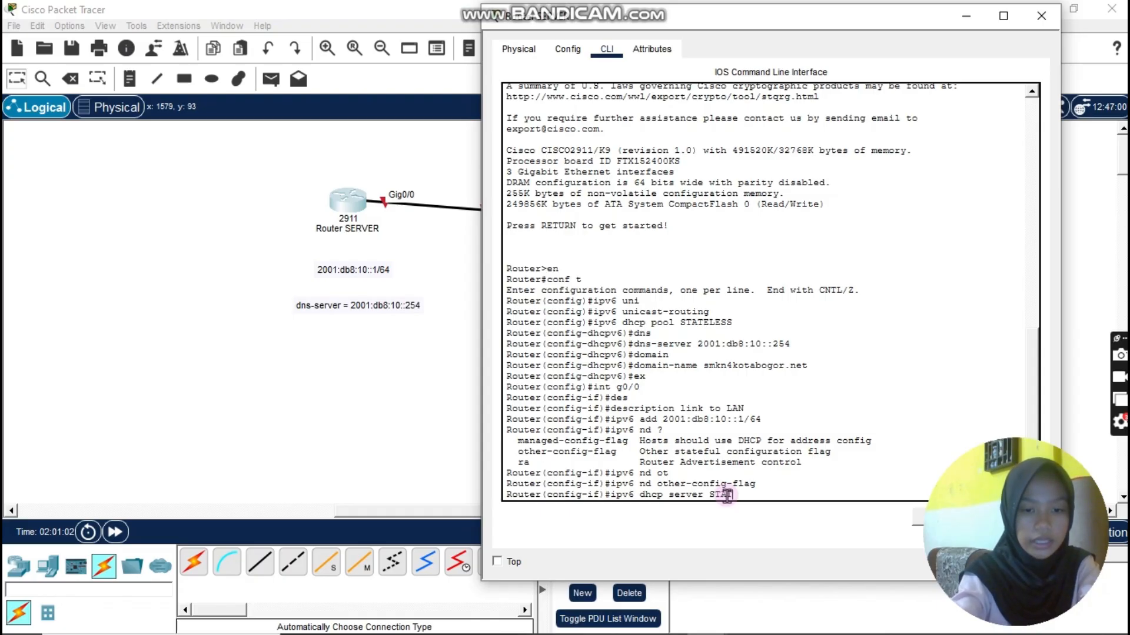
{"action": "type", "text": "LESS"}
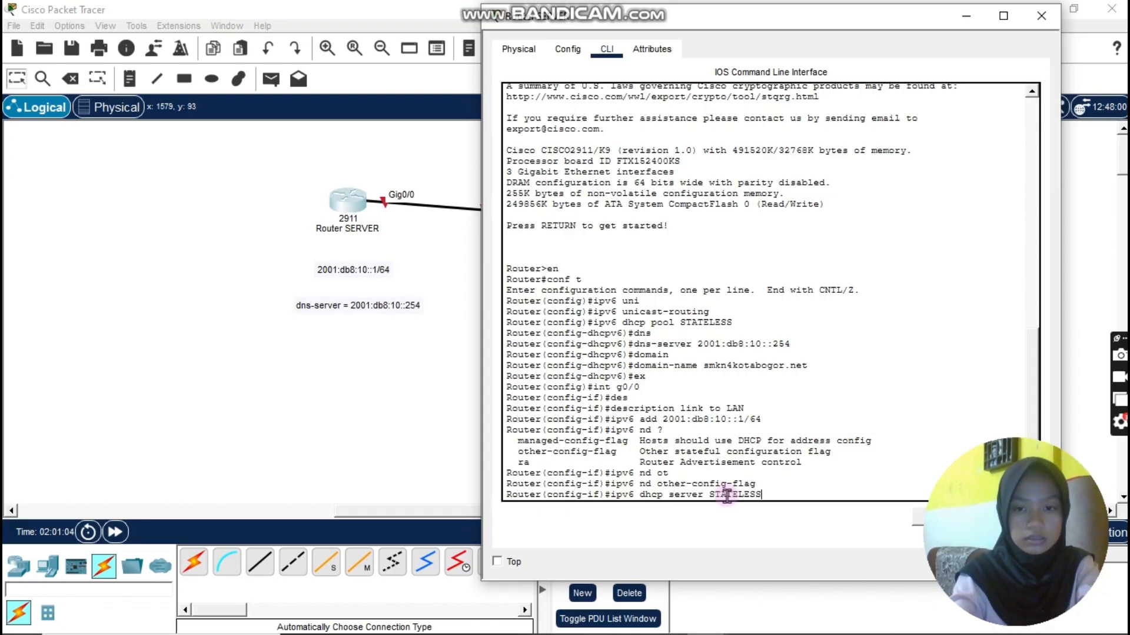
{"action": "key", "text": "Return"}
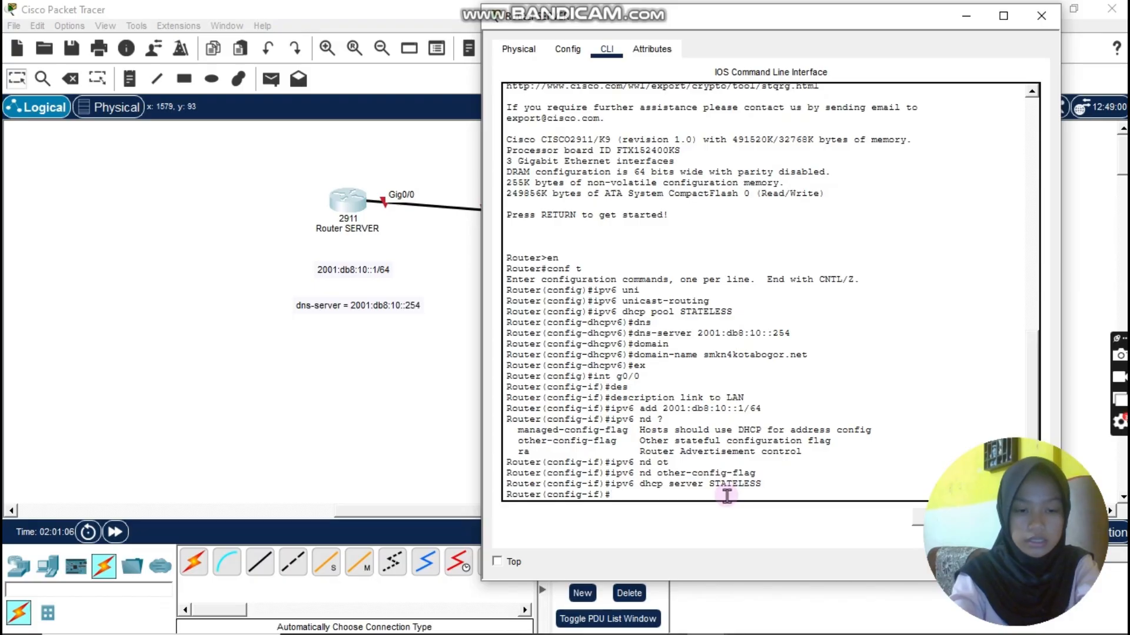
{"action": "type", "text": "ex"}
{"action": "key", "text": "Return"}
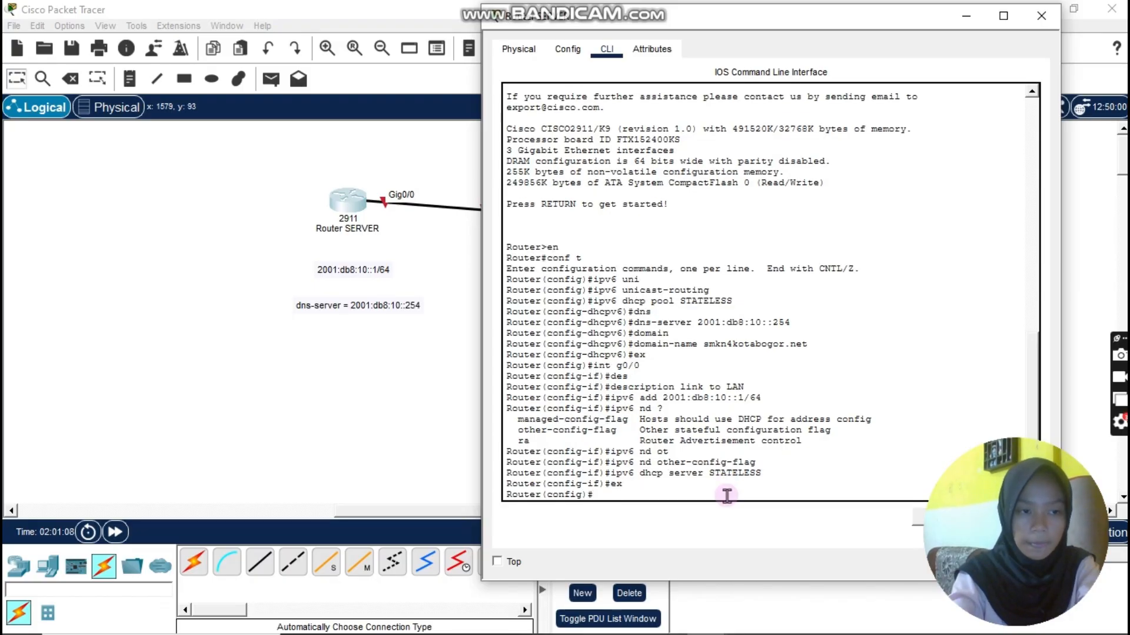
Bring up interface g0/0 of Router SERVER with the no shutdown command
{"action": "type", "text": "i"}
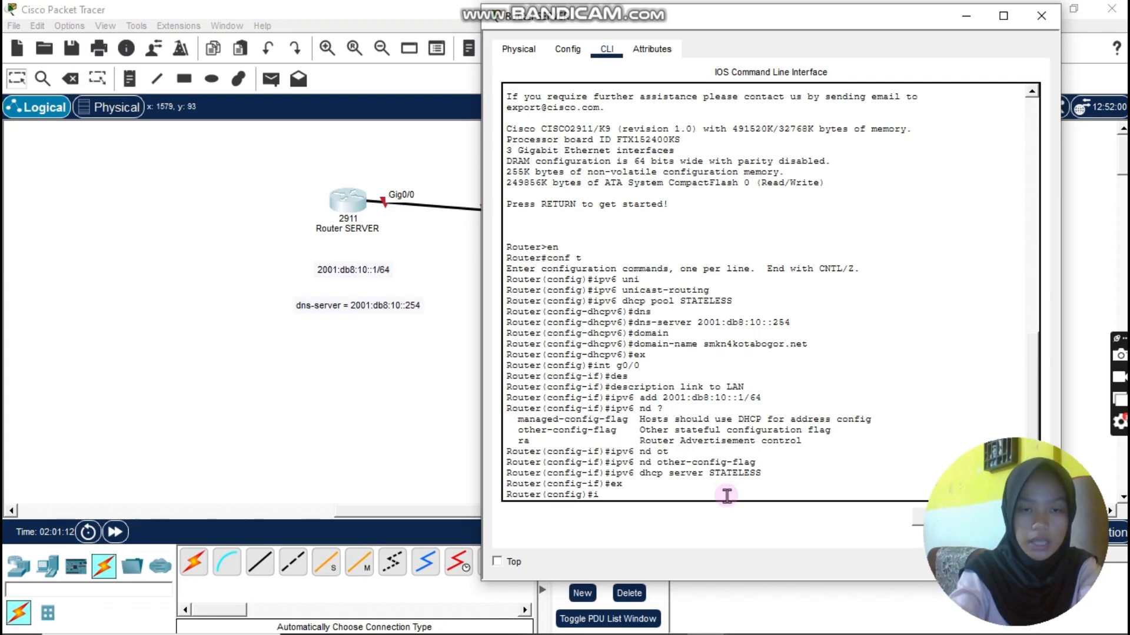
{"action": "type", "text": "nt"}
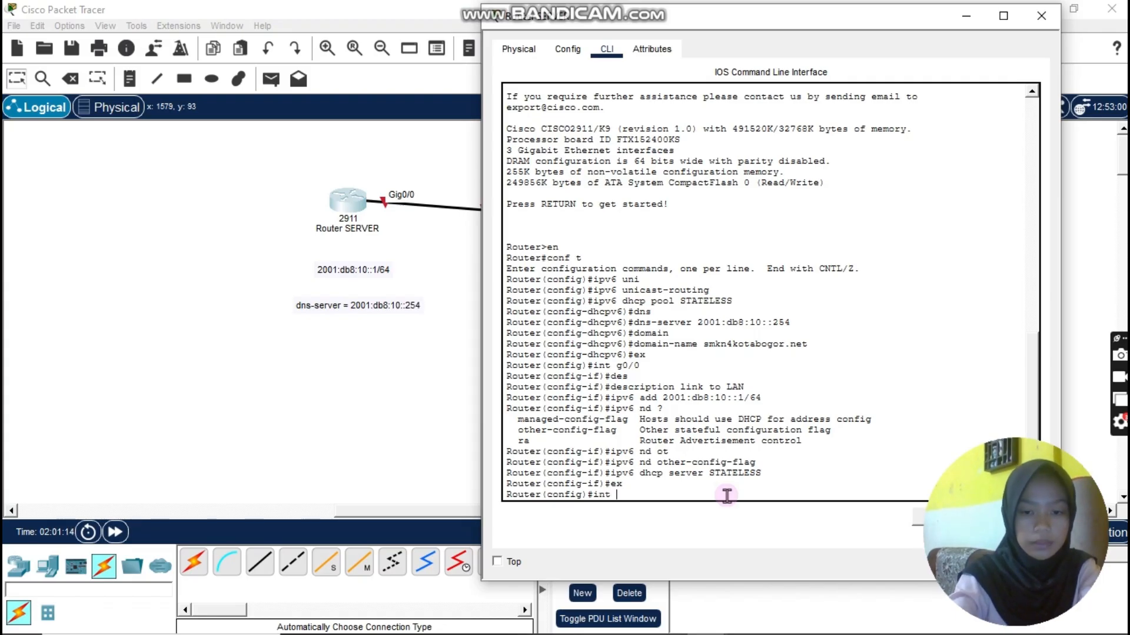
{"action": "type", "text": " g0/0"}
{"action": "key", "text": "Return"}
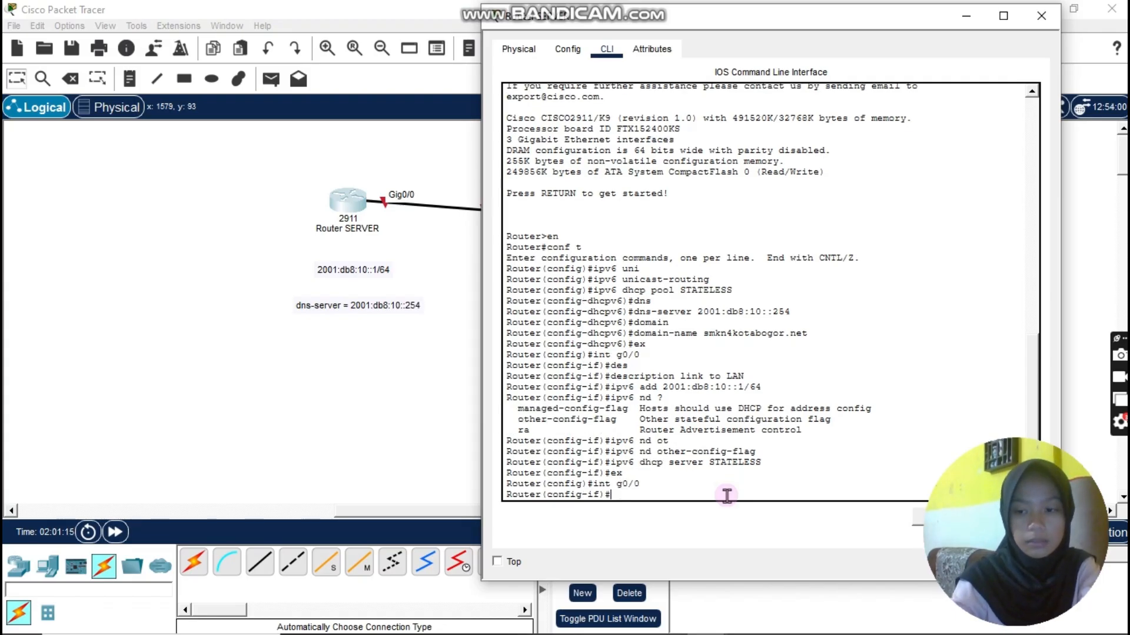
{"action": "type", "text": "no sh"}
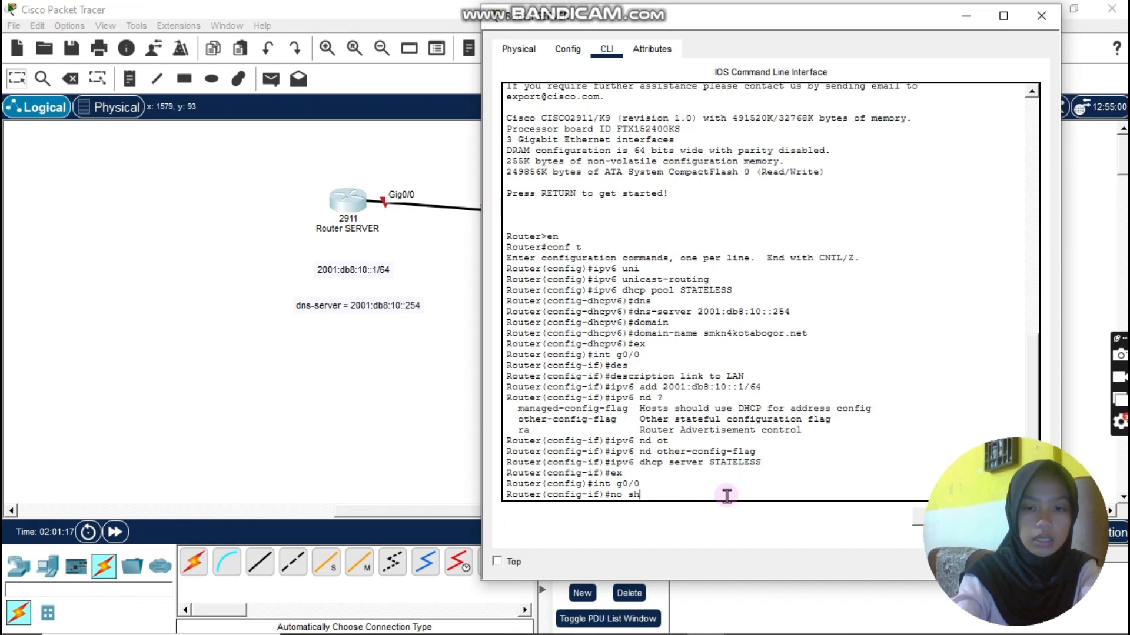
{"action": "key", "text": "Return"}
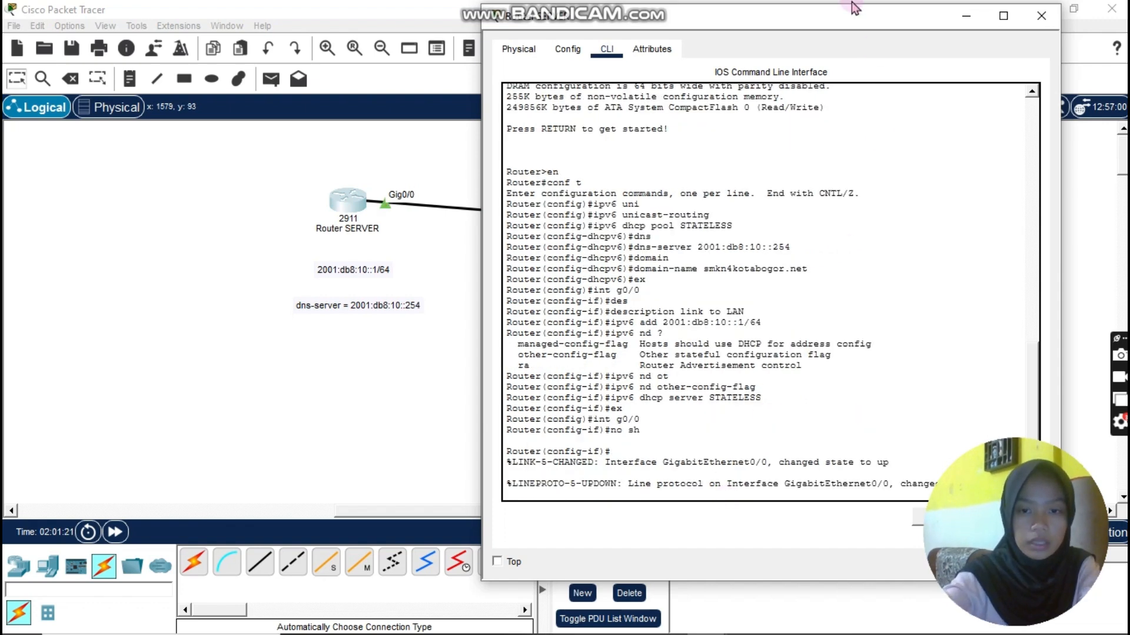
Close the Router SERVER window, open the command line of Router CLIENT and enter global configuration mode
{"action": "left_click", "coordinate": [1040, 16]}
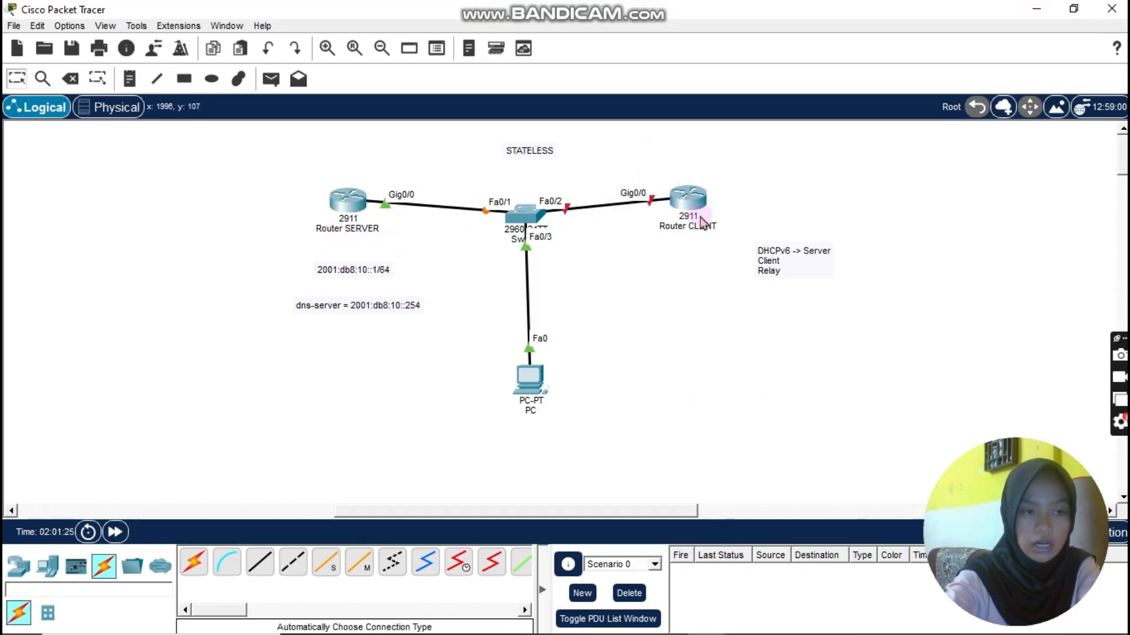
{"action": "left_click", "coordinate": [695, 198]}
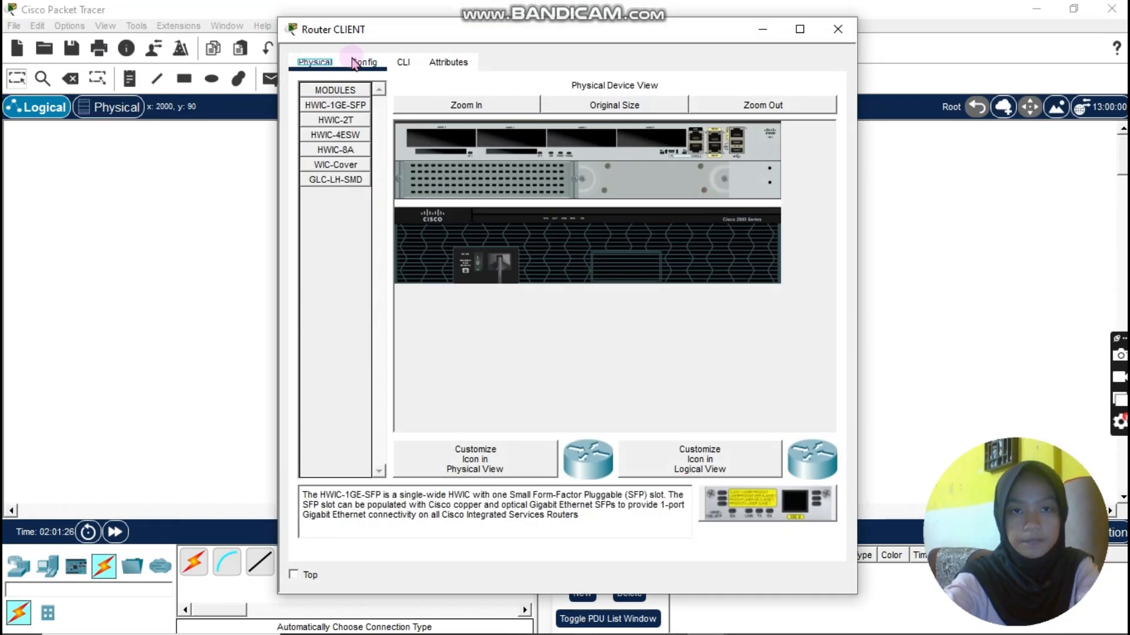
{"action": "left_click", "coordinate": [401, 62]}
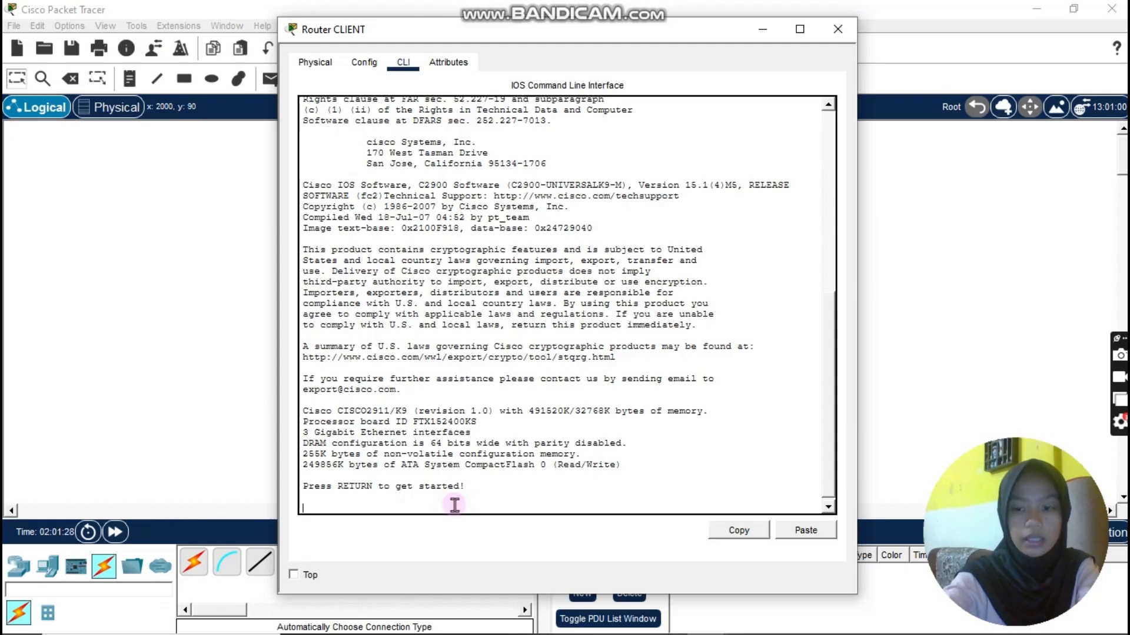
{"action": "key", "text": "Return"}
{"action": "type", "text": "en"}
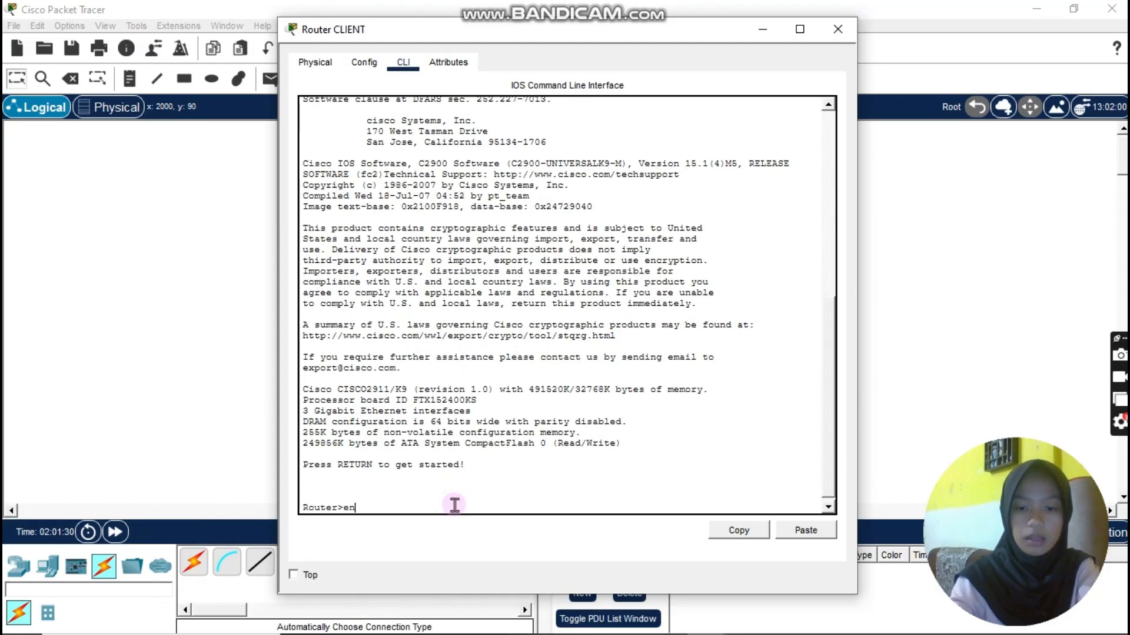
{"action": "key", "text": "Return"}
{"action": "type", "text": "con"}
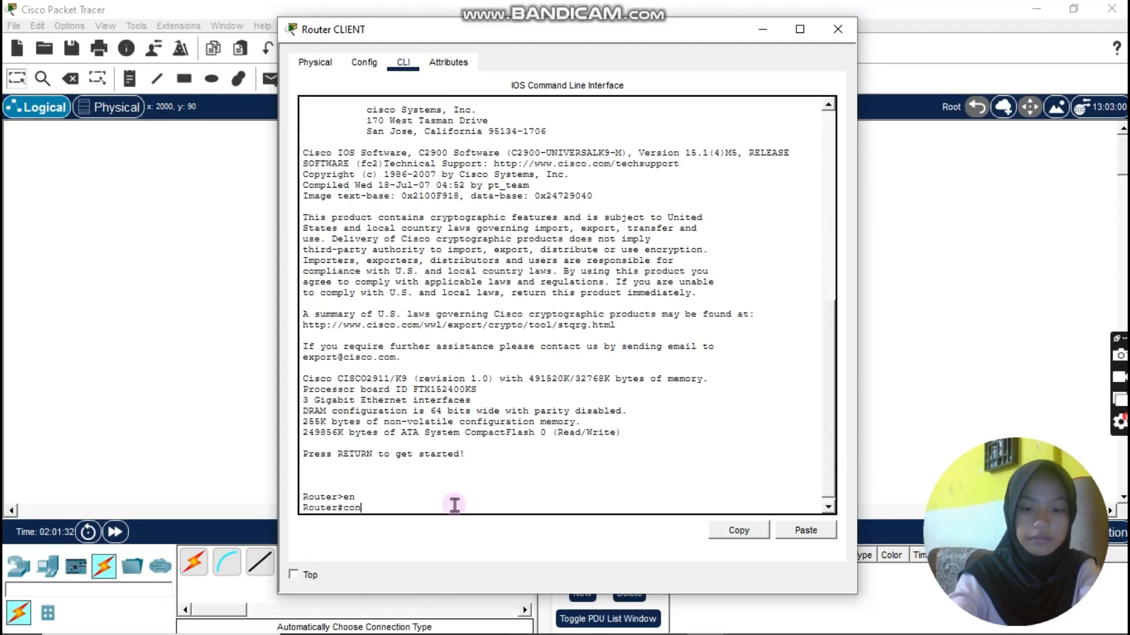
{"action": "type", "text": "f t"}
{"action": "key", "text": "Return"}
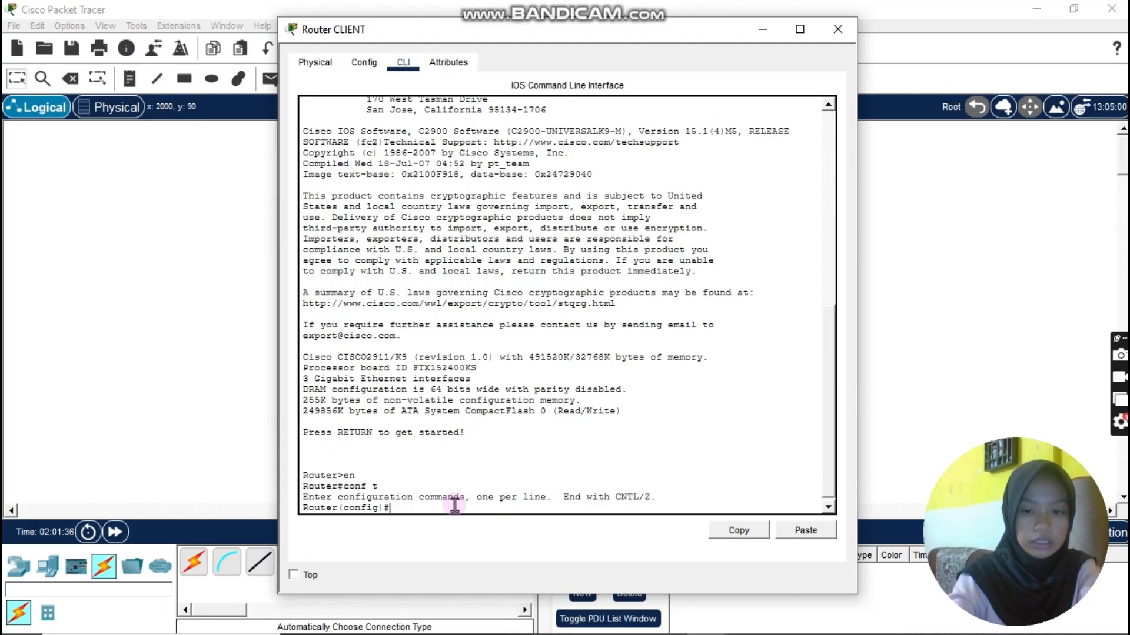
Enable IPv6 unicast routing on Router CLIENT
{"action": "type", "text": "ipv"}
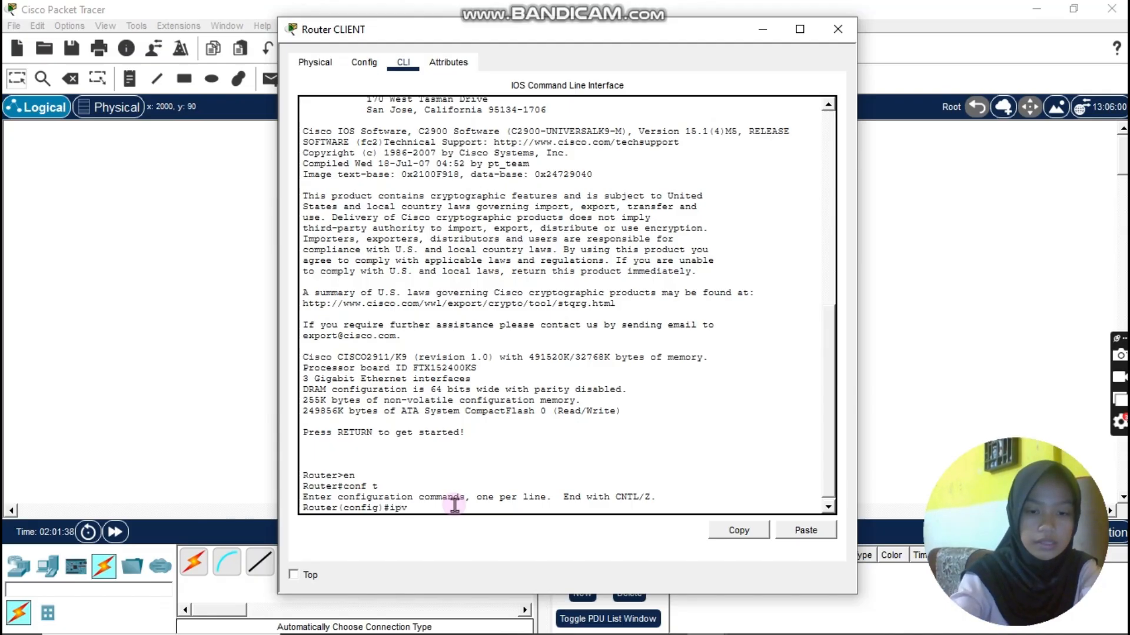
{"action": "type", "text": "6 uni"}
{"action": "key", "text": "Tab"}
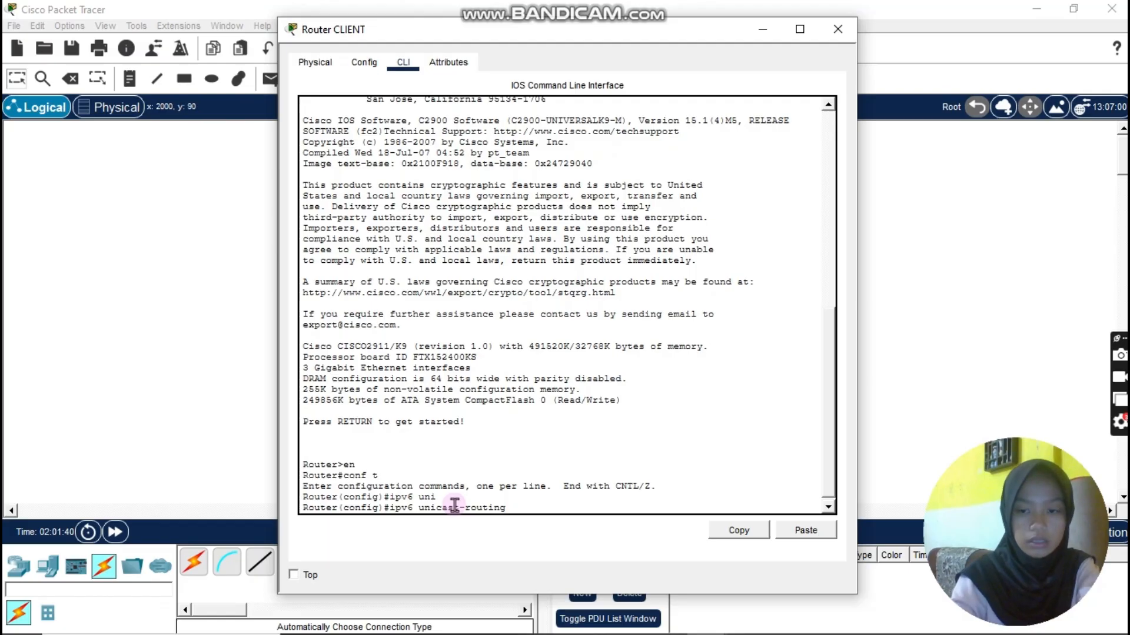
{"action": "key", "text": "Return"}
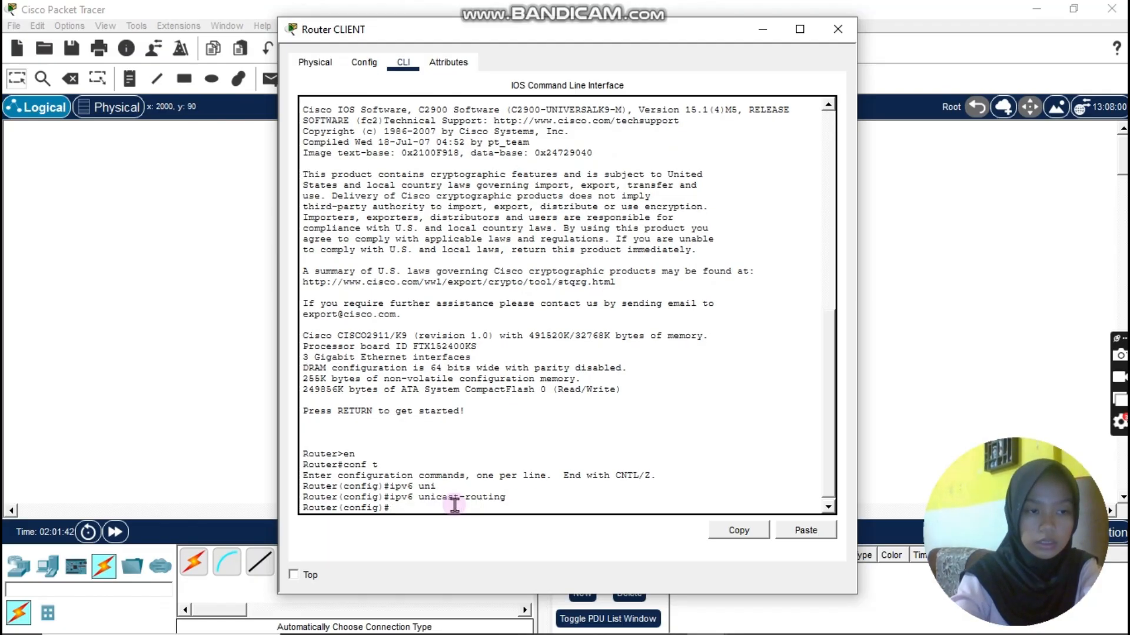
Bring up interface g0/0 of Router CLIENT with the no shutdown command
{"action": "type", "text": "int g0"}
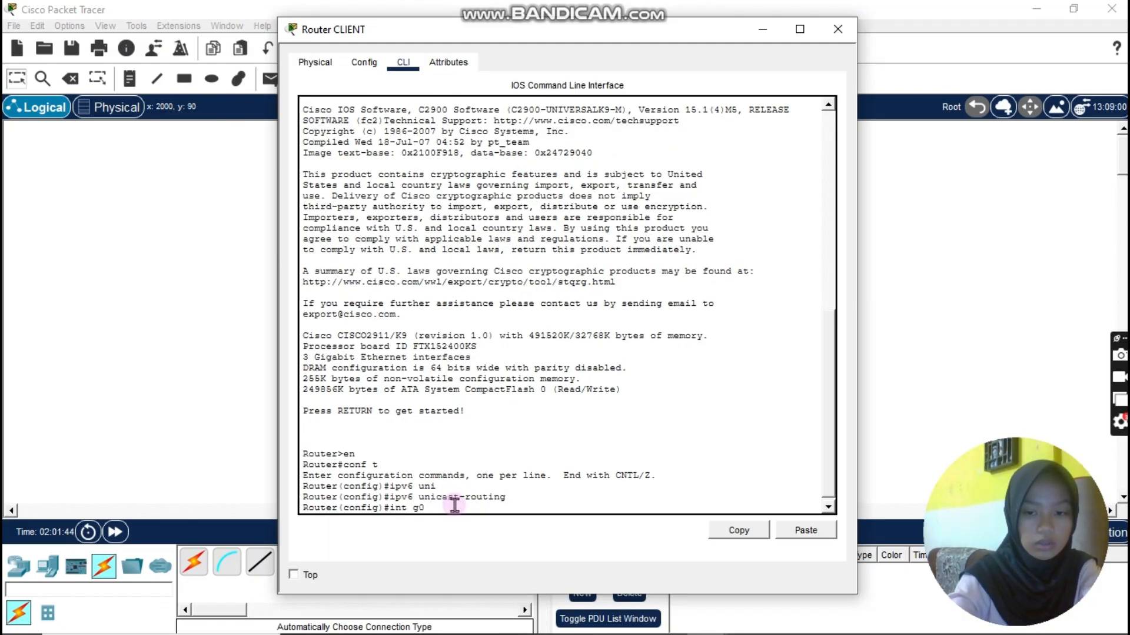
{"action": "type", "text": "/0"}
{"action": "key", "text": "Return"}
{"action": "type", "text": "nfig-if)#n"}
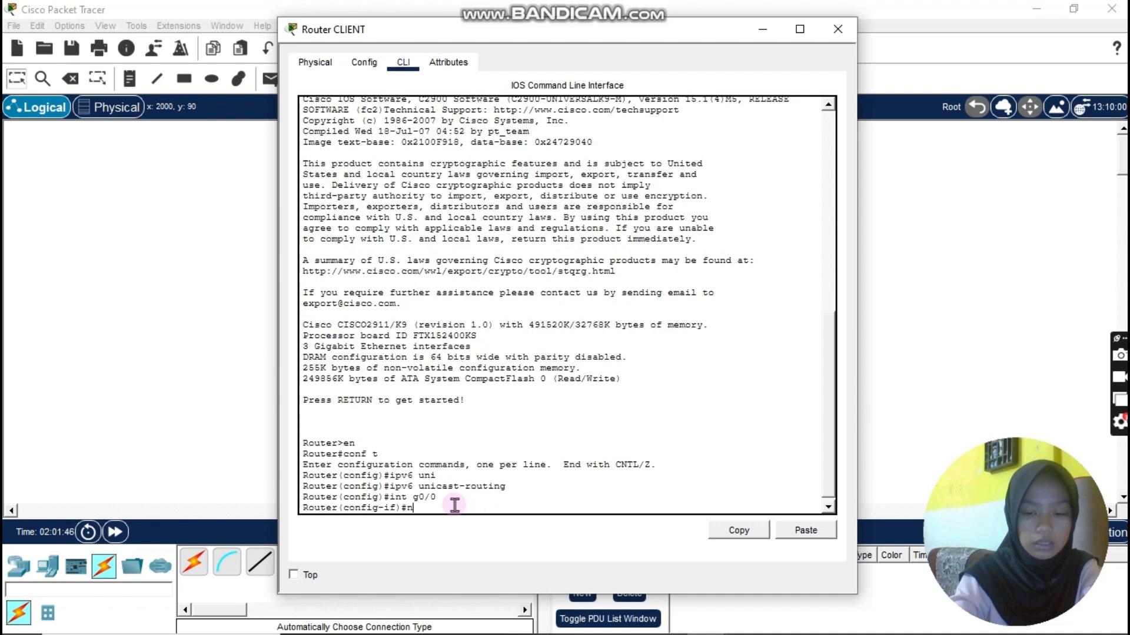
{"action": "type", "text": "o sh"}
{"action": "key", "text": "Return"}
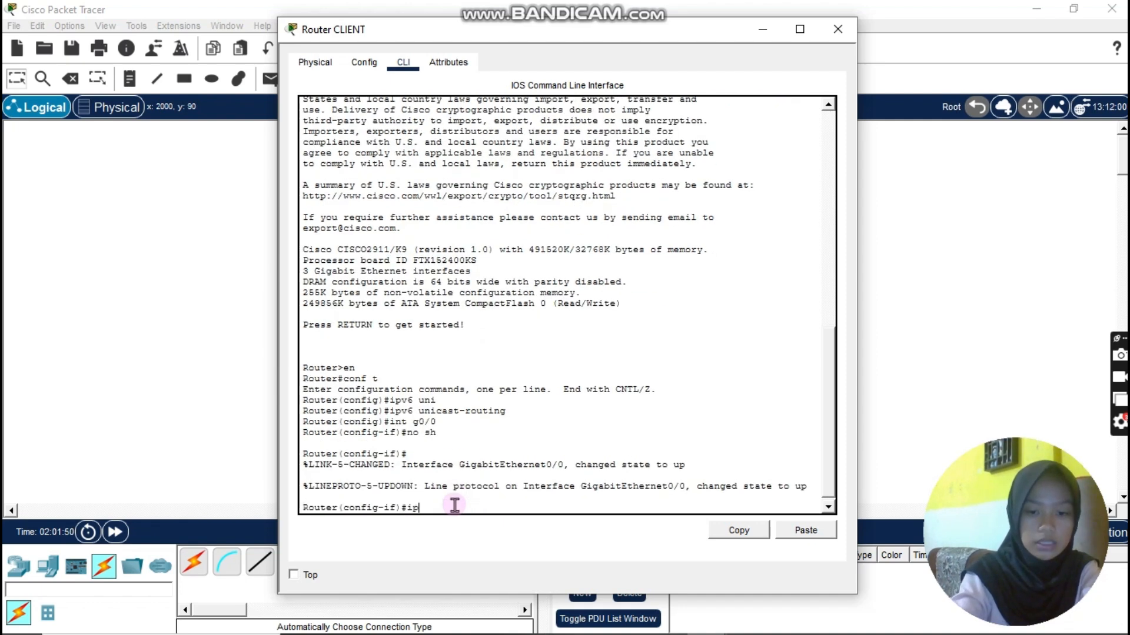
Enable IPv6 on interface g0/0 of Router CLIENT, set its IPv6 address to autoconfig, and close the router window
{"action": "type", "text": "ipv6 en"}
{"action": "key", "text": "Tab"}
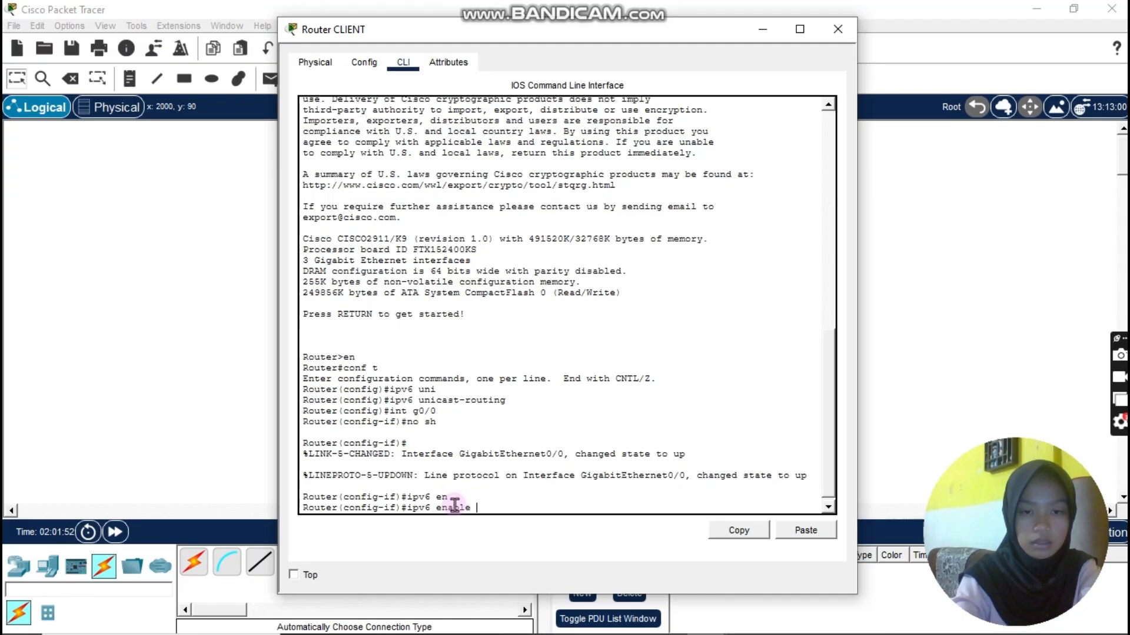
{"action": "key", "text": "Return"}
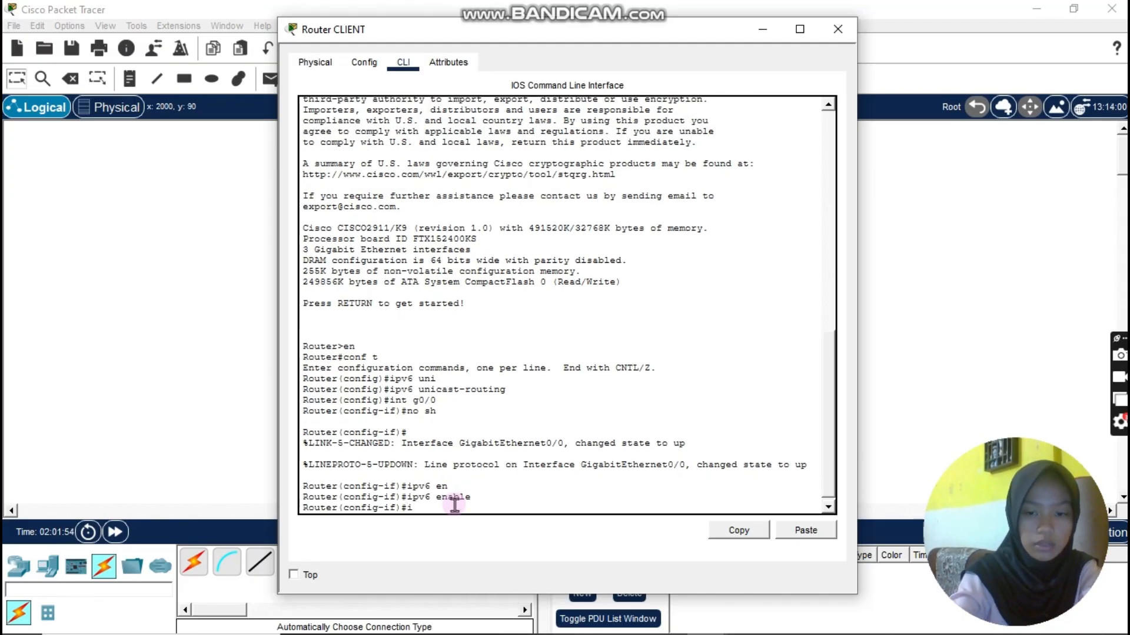
{"action": "type", "text": "ipv6 add"}
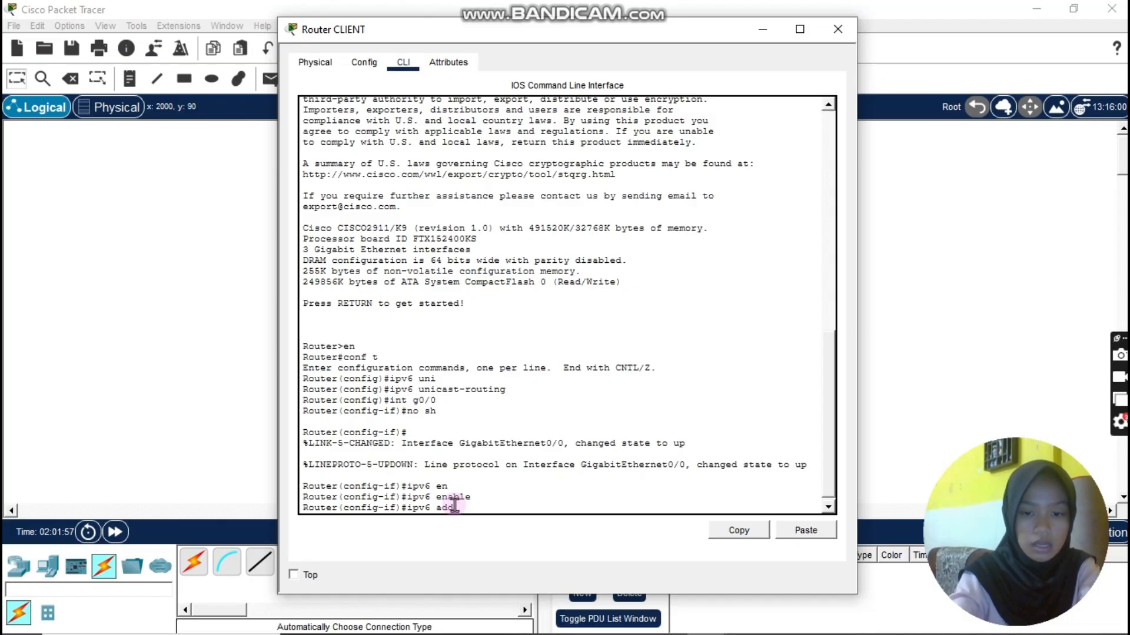
{"action": "type", "text": " aut"}
{"action": "key", "text": "Tab"}
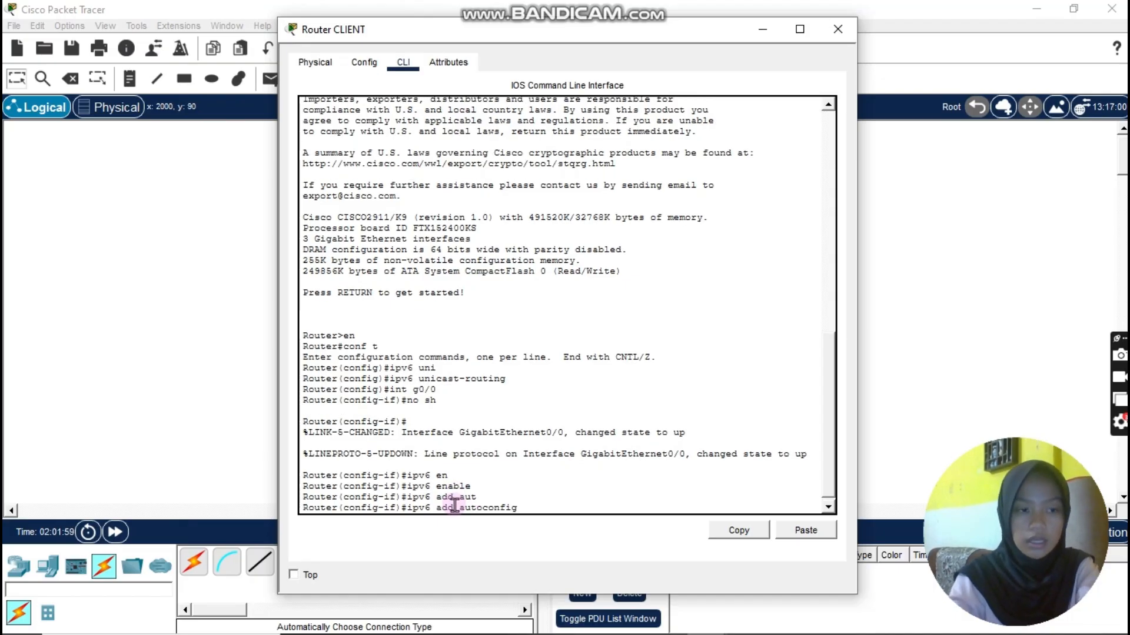
{"action": "key", "text": "Return"}
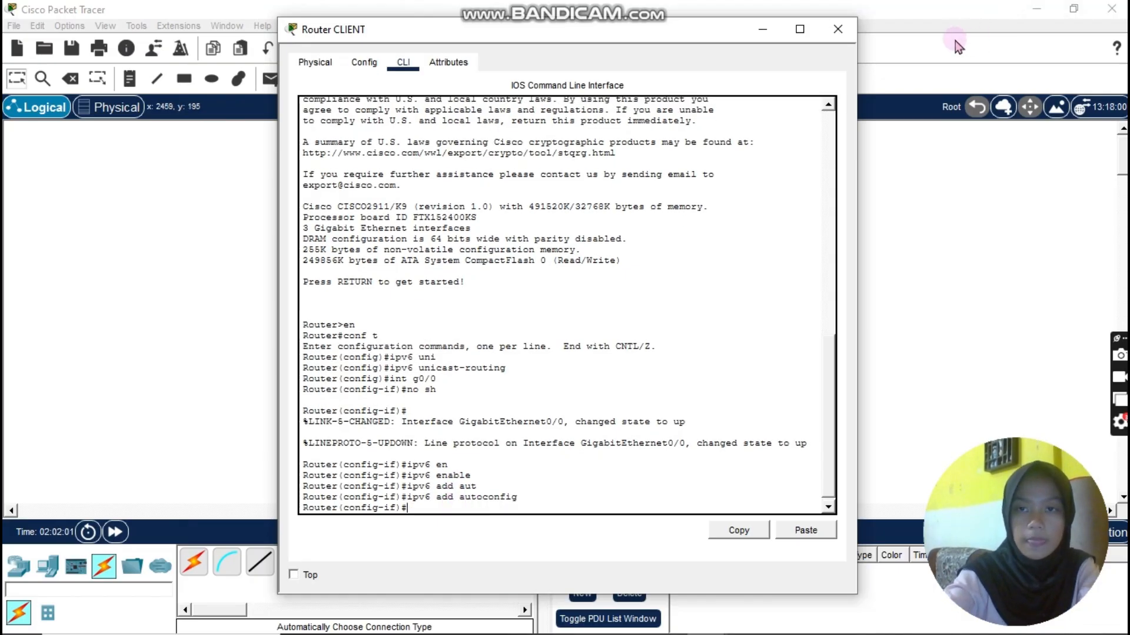
{"action": "left_click", "coordinate": [854, 29]}
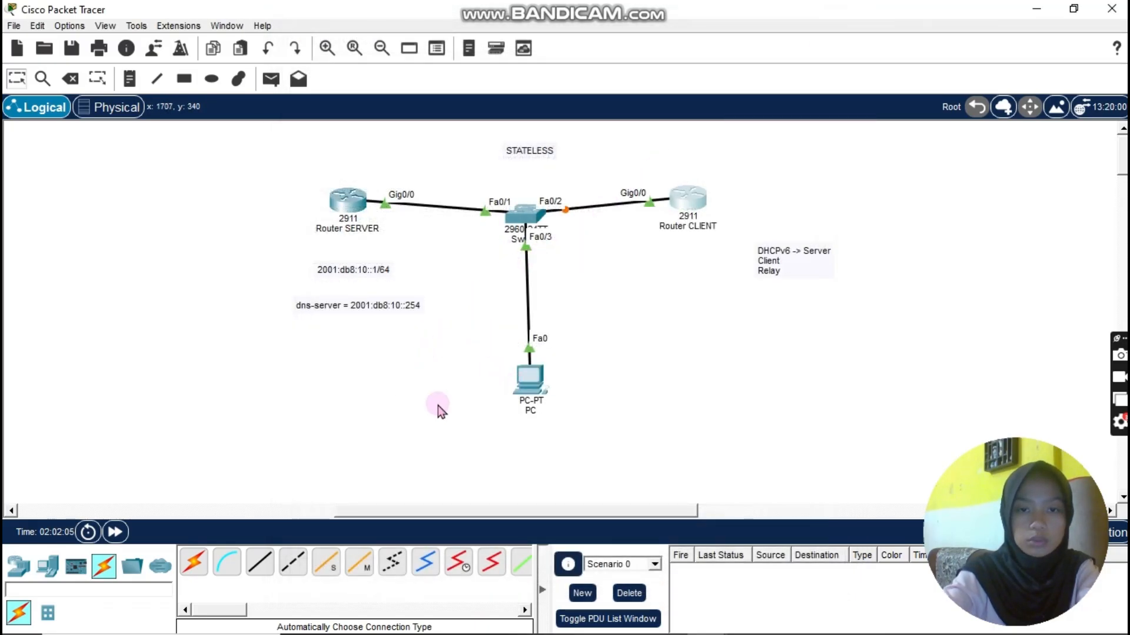
Fast-forward the network time, set the IPv6 configuration of the PC in the STATELESS topology to Automatic, and close its window
{"action": "left_click", "coordinate": [118, 532]}
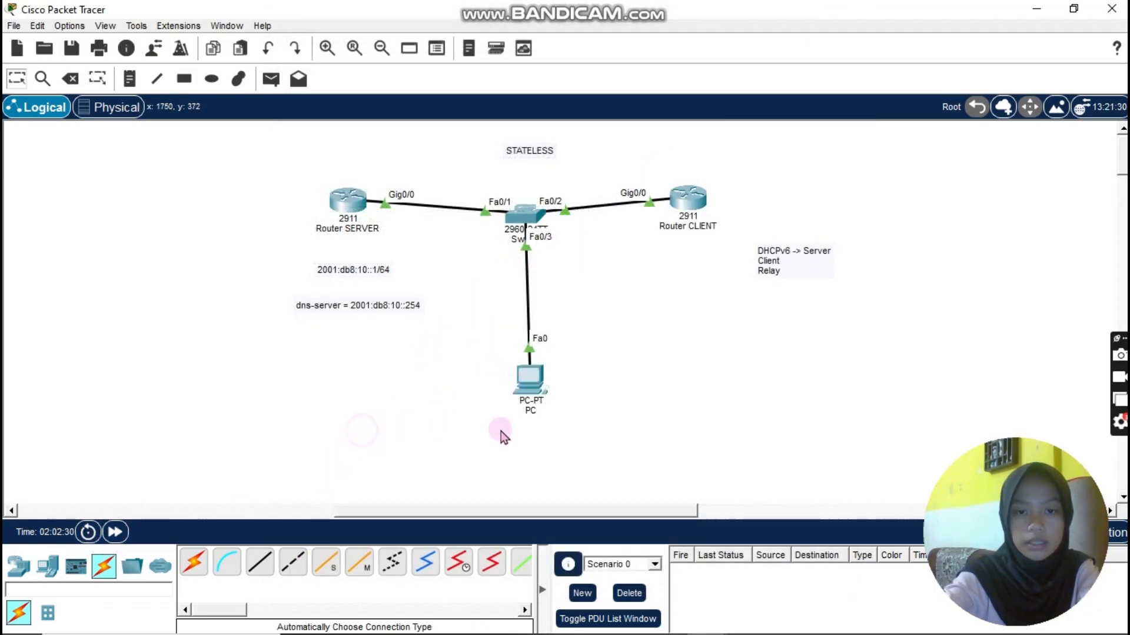
{"action": "left_click", "coordinate": [528, 381]}
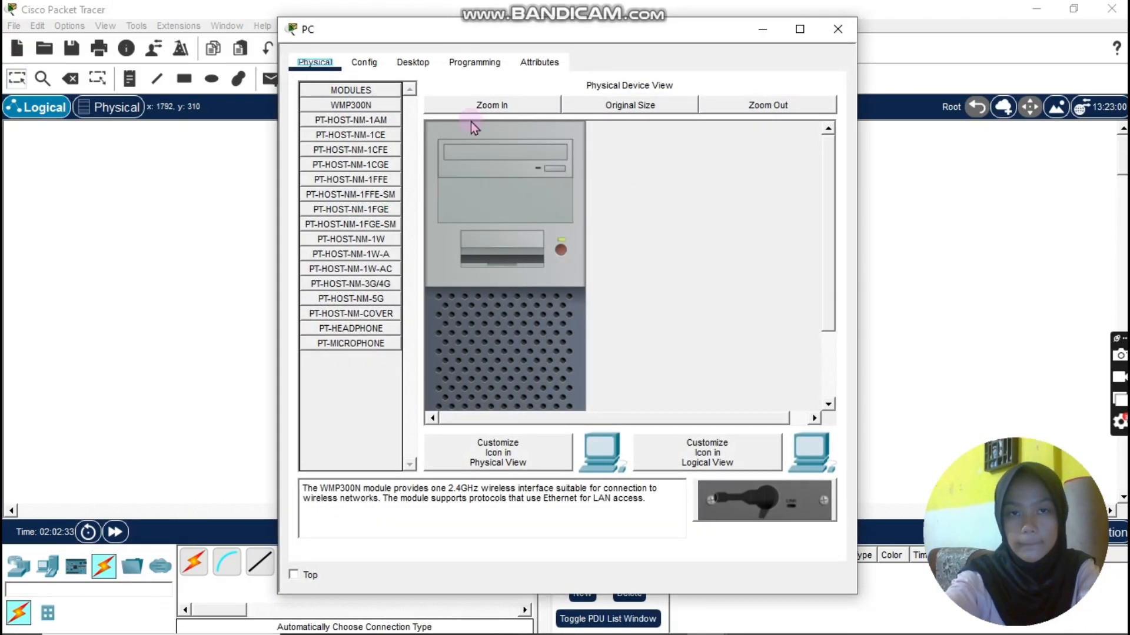
{"action": "left_click", "coordinate": [412, 63]}
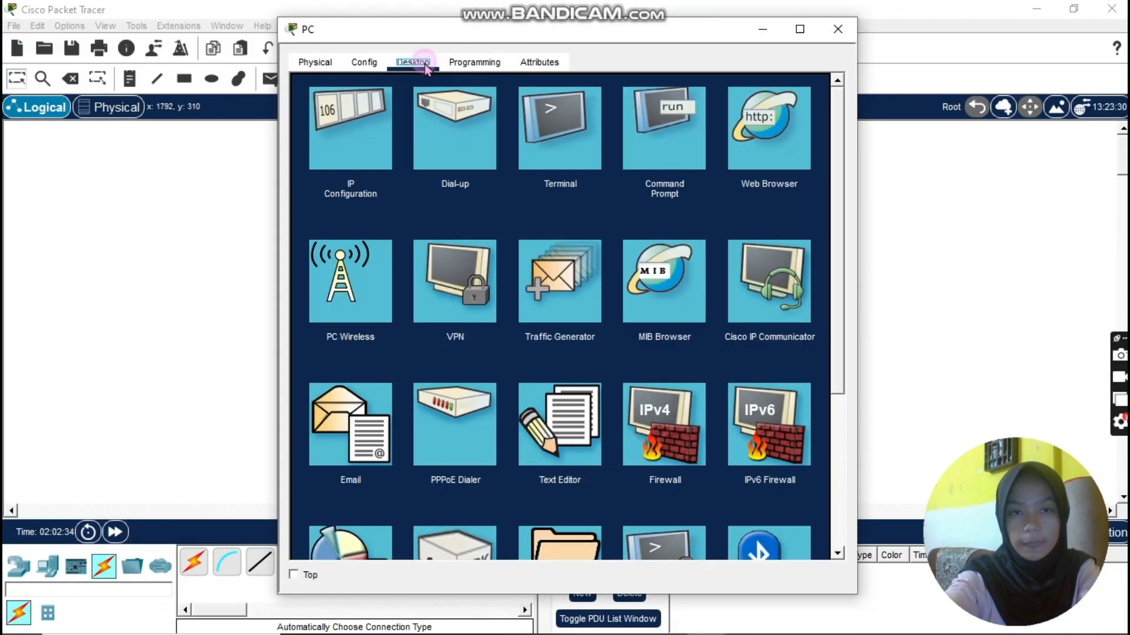
{"action": "left_click", "coordinate": [366, 134]}
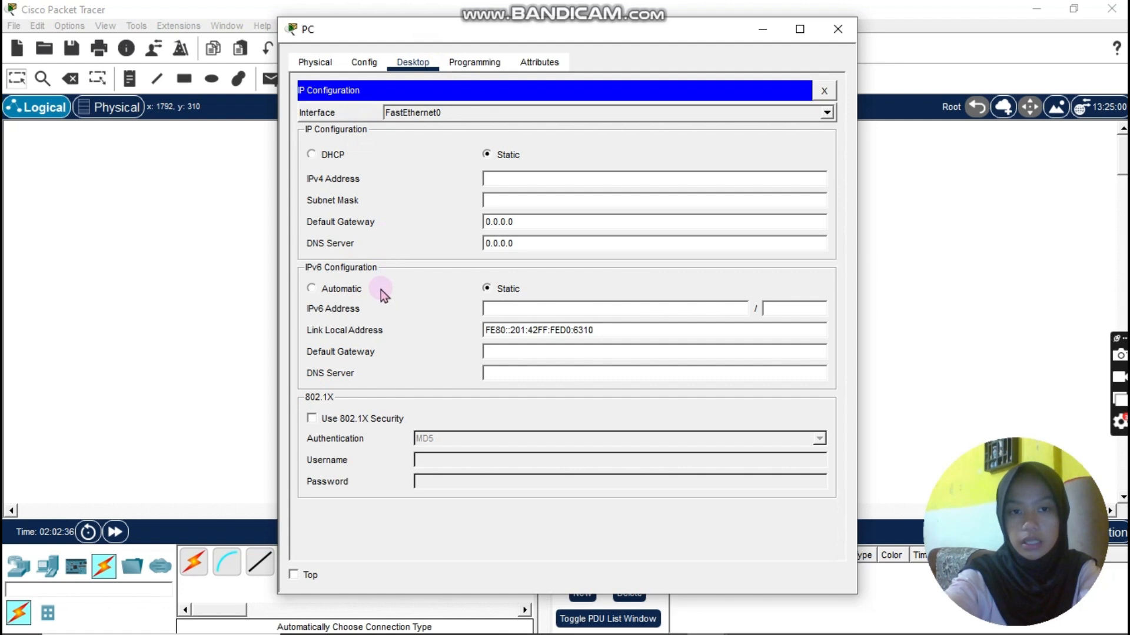
{"action": "left_click", "coordinate": [311, 288]}
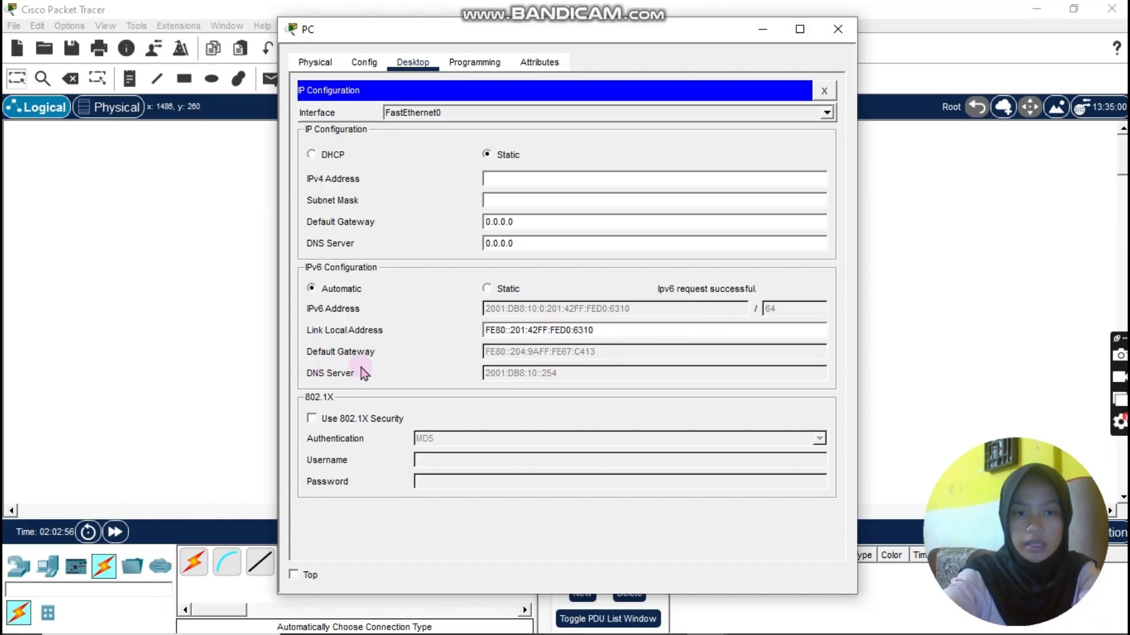
{"action": "left_click", "coordinate": [838, 29]}
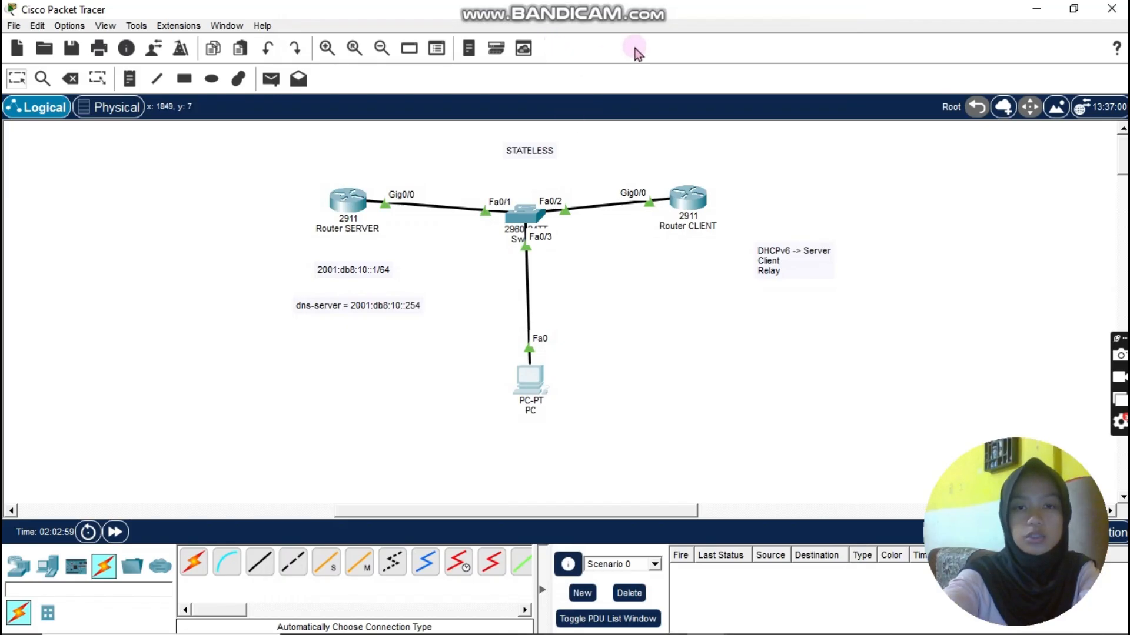
Assign the static IPv6 address 2001:db8:20::1 with prefix length 64 to the Server in the STATEFUL topology
{"action": "mouse_move", "coordinate": [647, 6]}
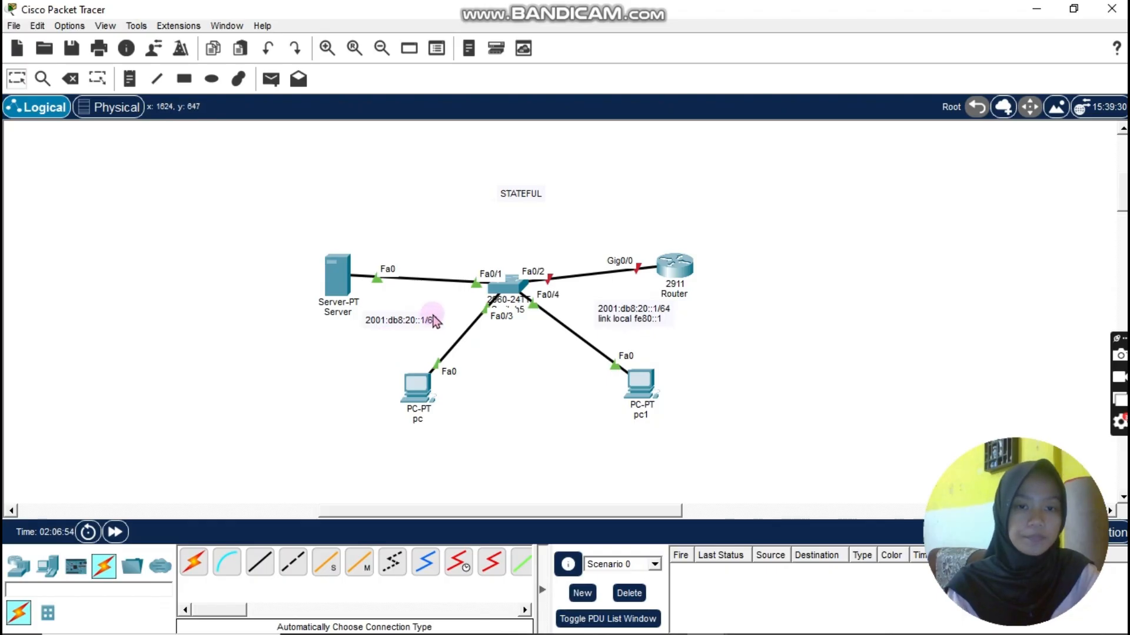
{"action": "left_click", "coordinate": [349, 284]}
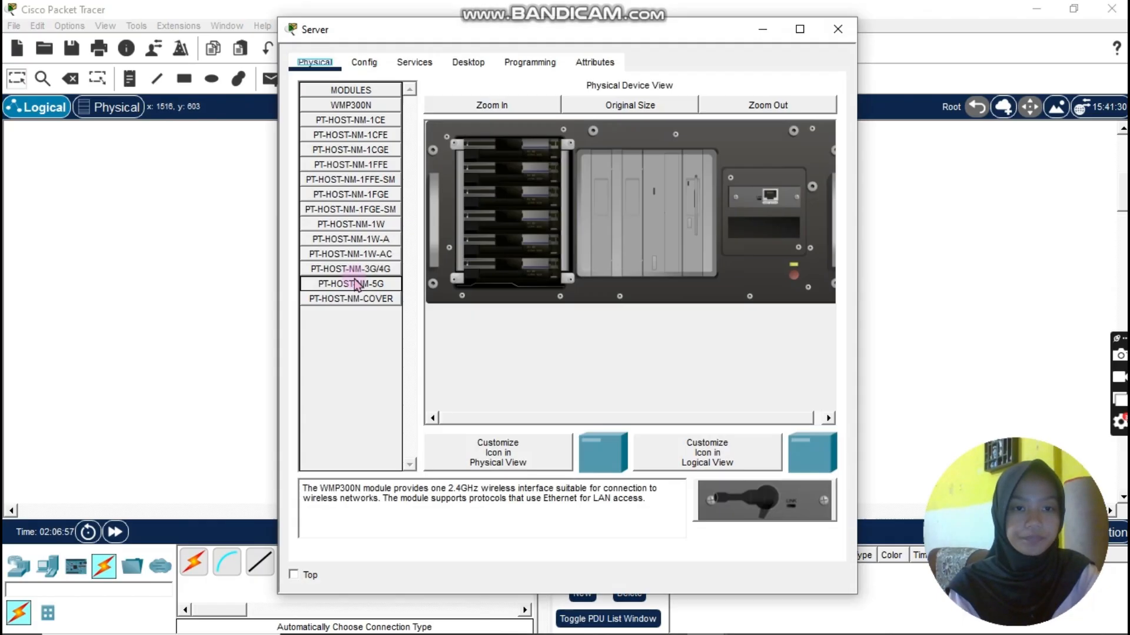
{"action": "left_click", "coordinate": [462, 58]}
{"action": "left_click", "coordinate": [355, 143]}
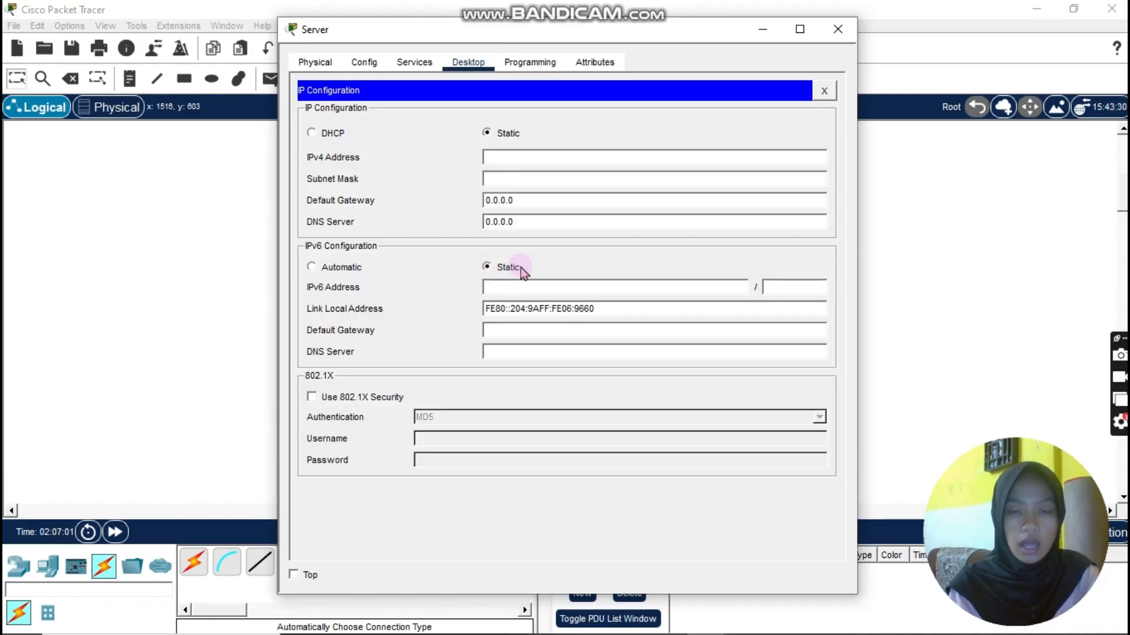
{"action": "left_click", "coordinate": [509, 288]}
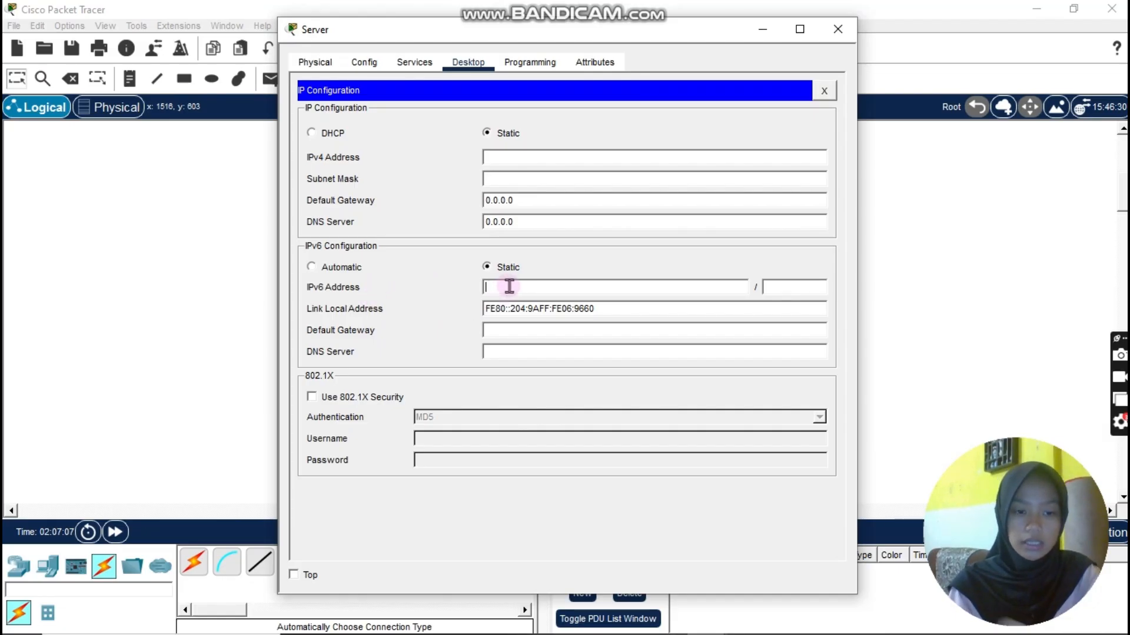
{"action": "type", "text": "2001:db8:2"}
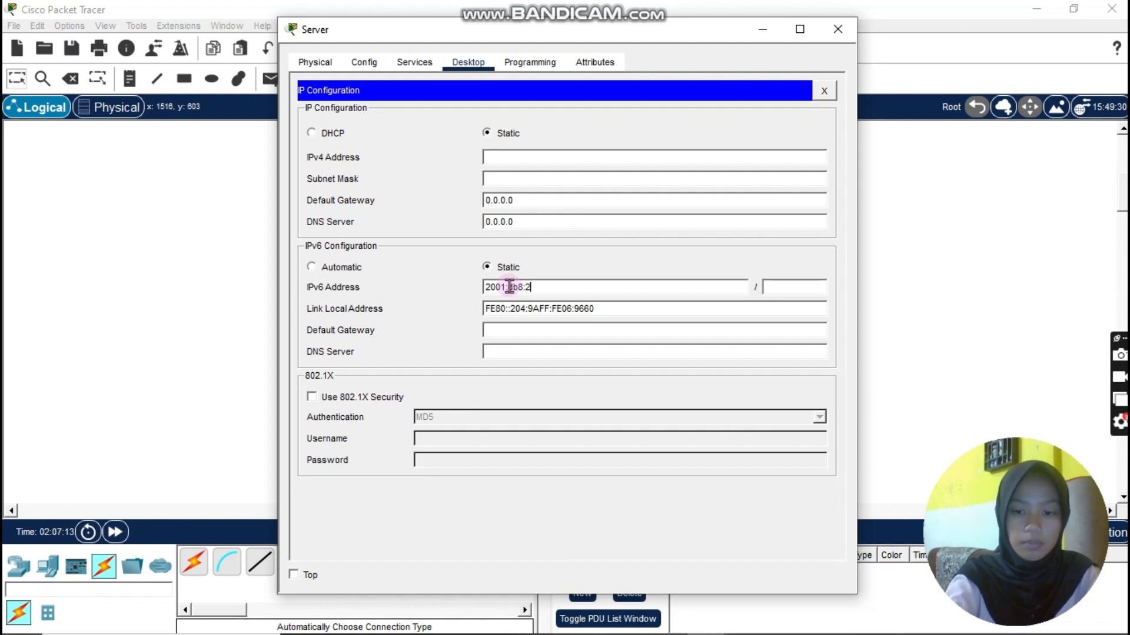
{"action": "type", "text": "0::1"}
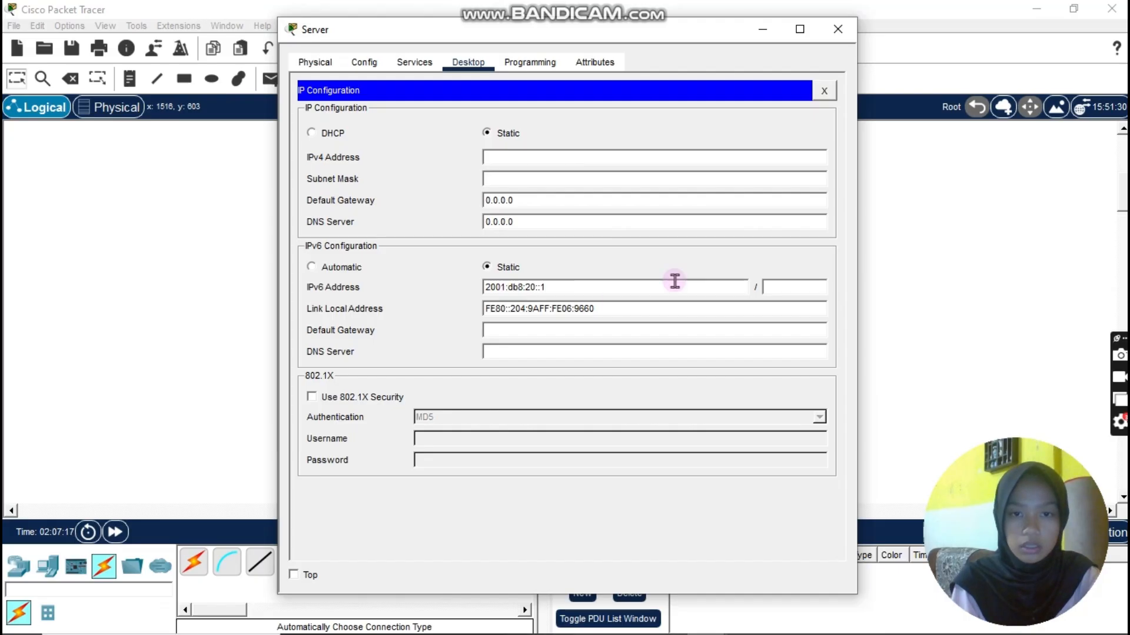
{"action": "left_click", "coordinate": [801, 287]}
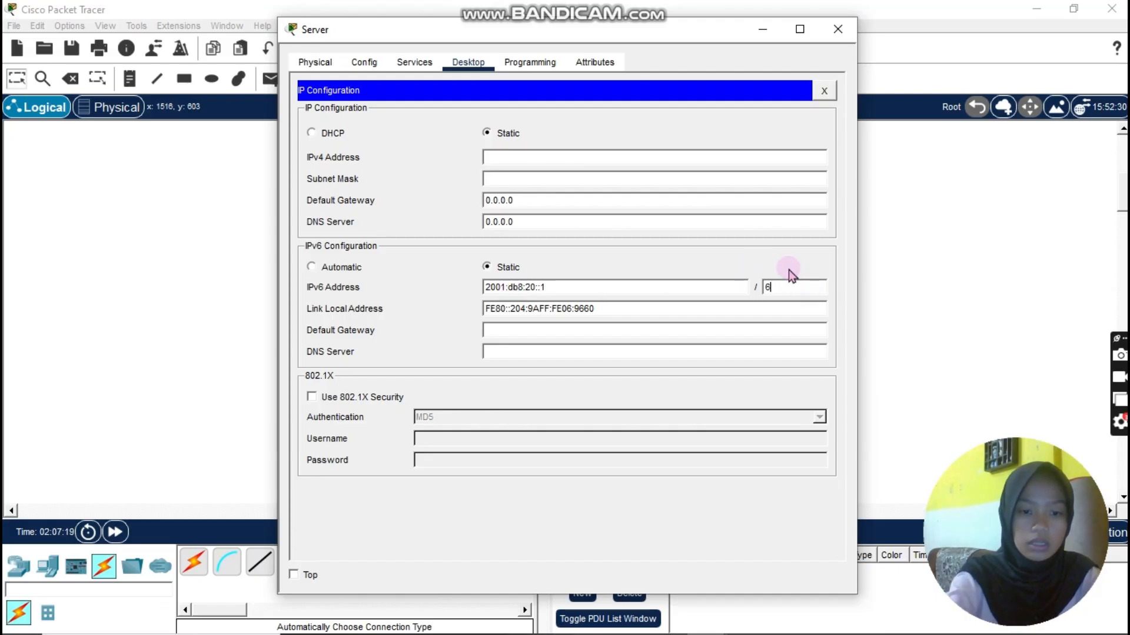
Set the Server's IPv6 default gateway to fe80::1
{"action": "left_click", "coordinate": [731, 331]}
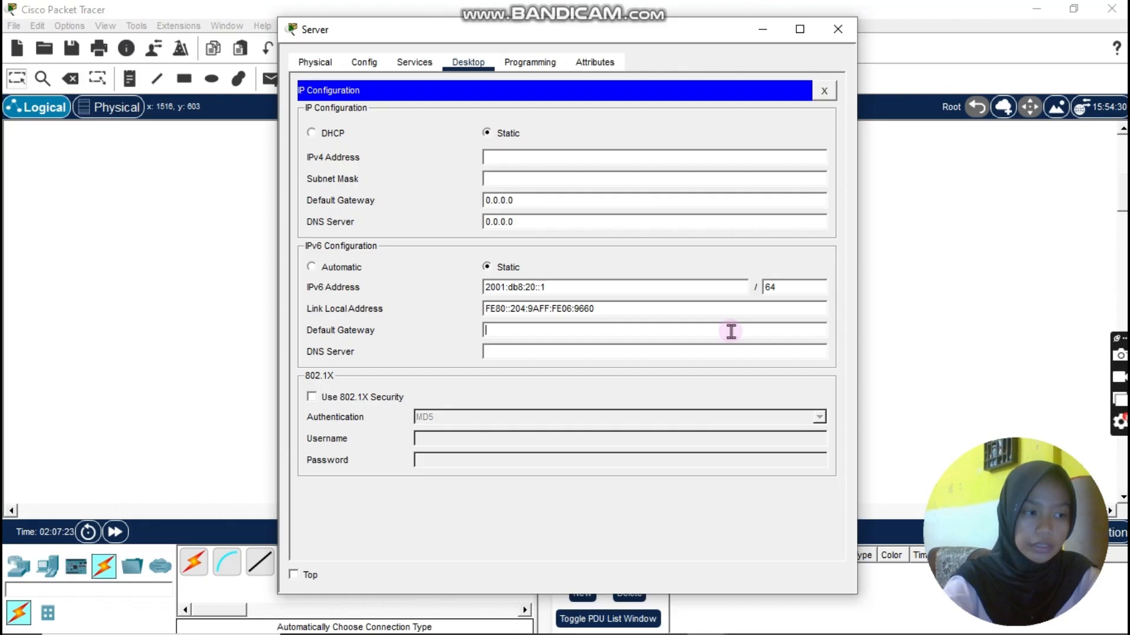
{"action": "type", "text": "fe"}
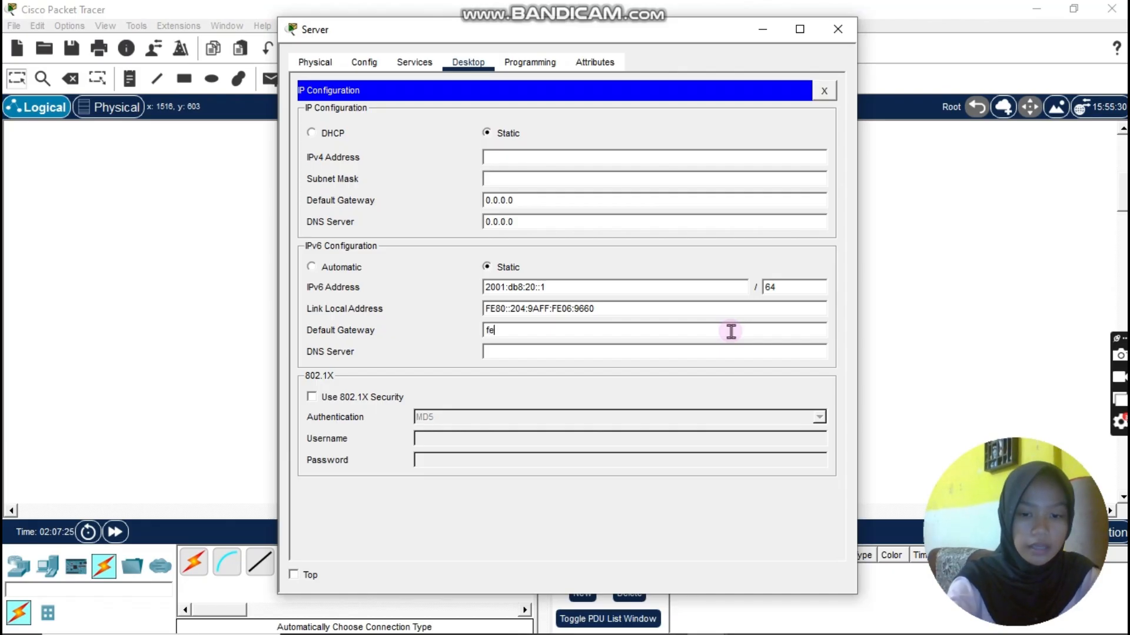
{"action": "type", "text": "80::1"}
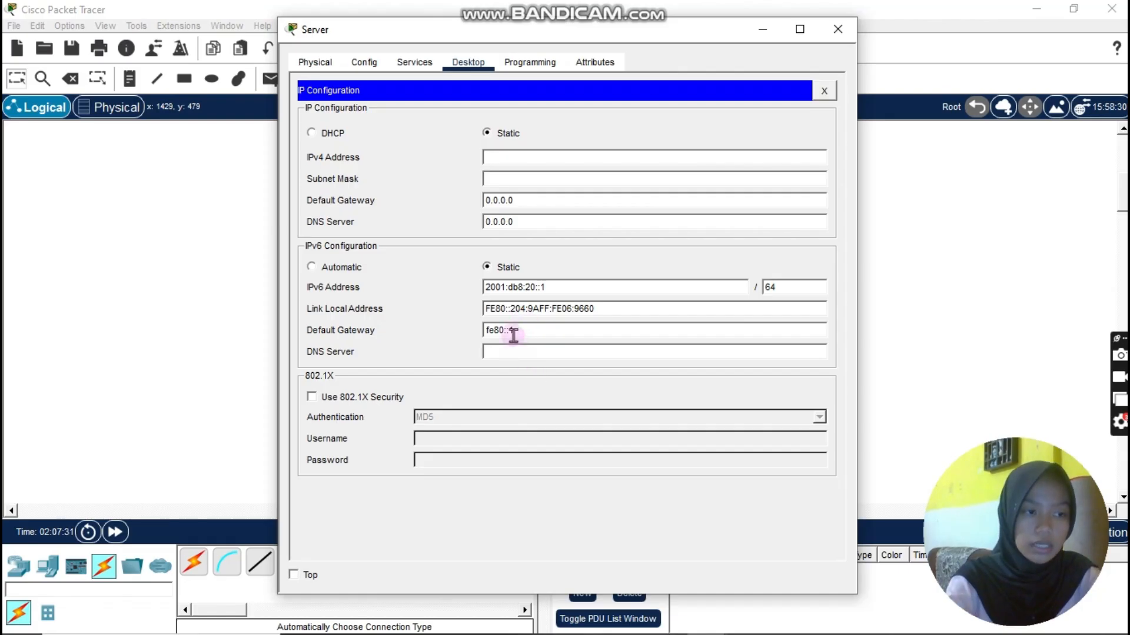
Set the Server's IPv6 DNS server to 2001:db8:20::1 and close its window
{"action": "key", "text": "Tab"}
{"action": "type", "text": "2"}
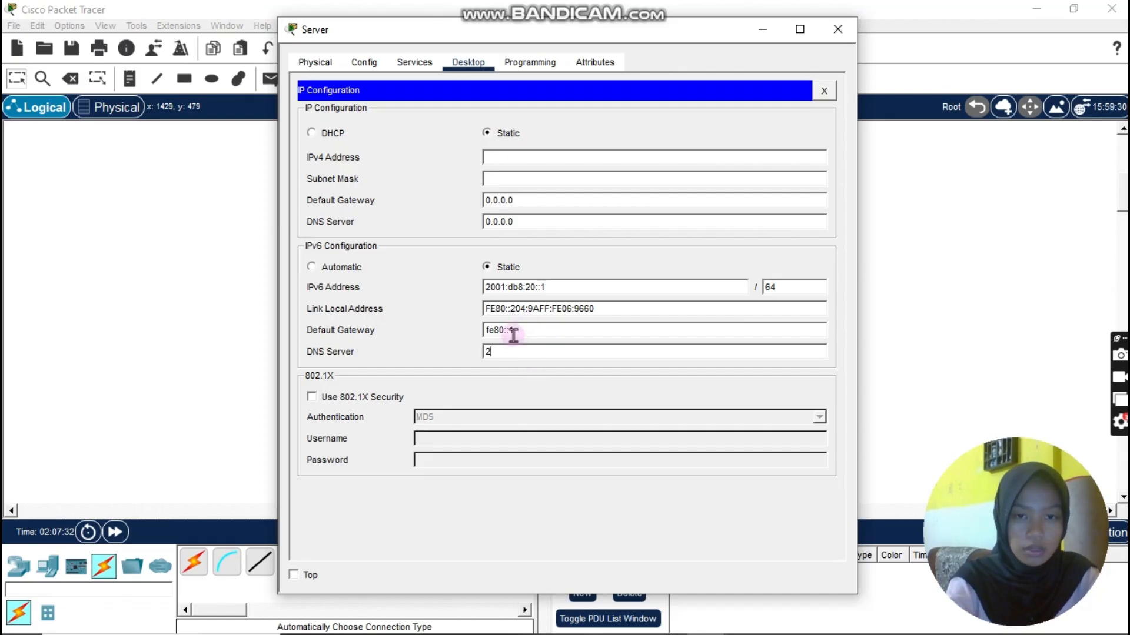
{"action": "type", "text": "001:"}
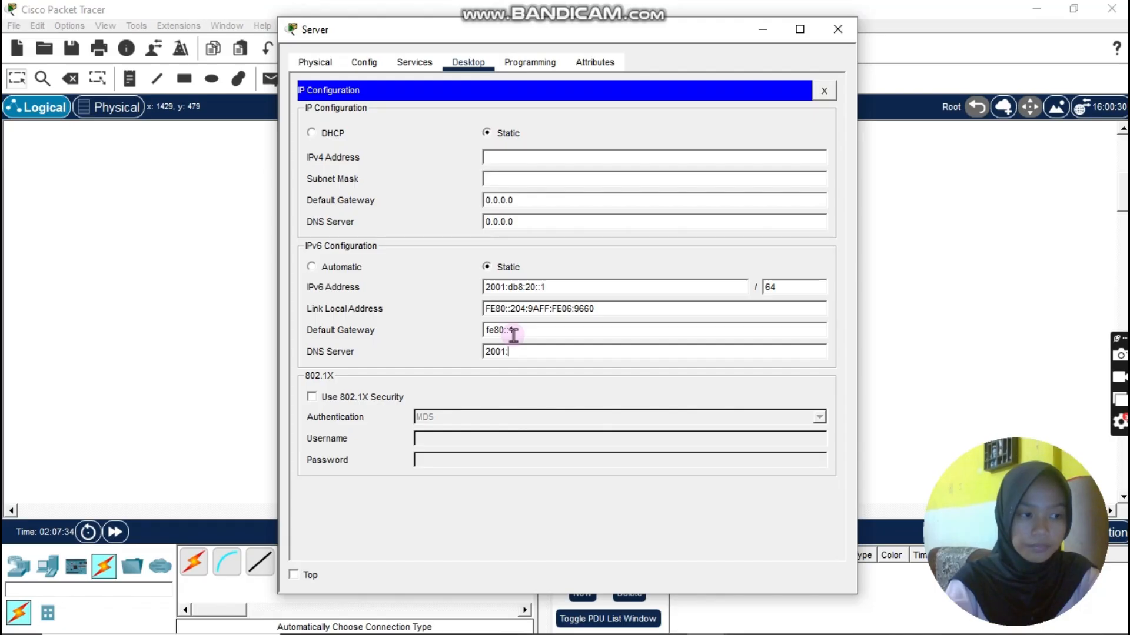
{"action": "type", "text": "db8"}
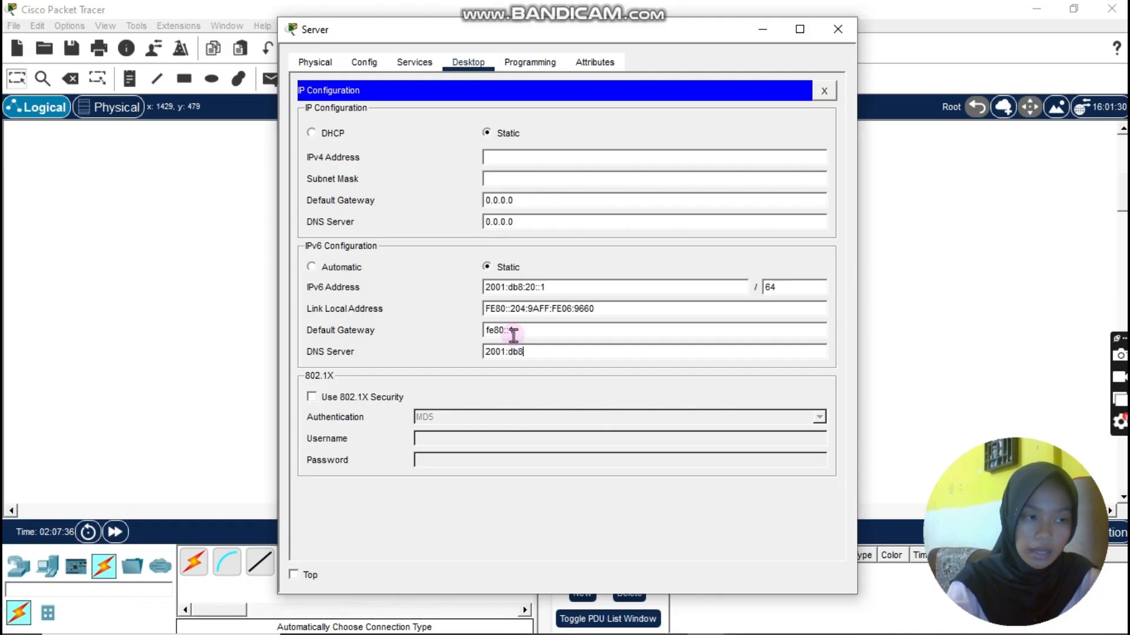
{"action": "type", "text": ":20"}
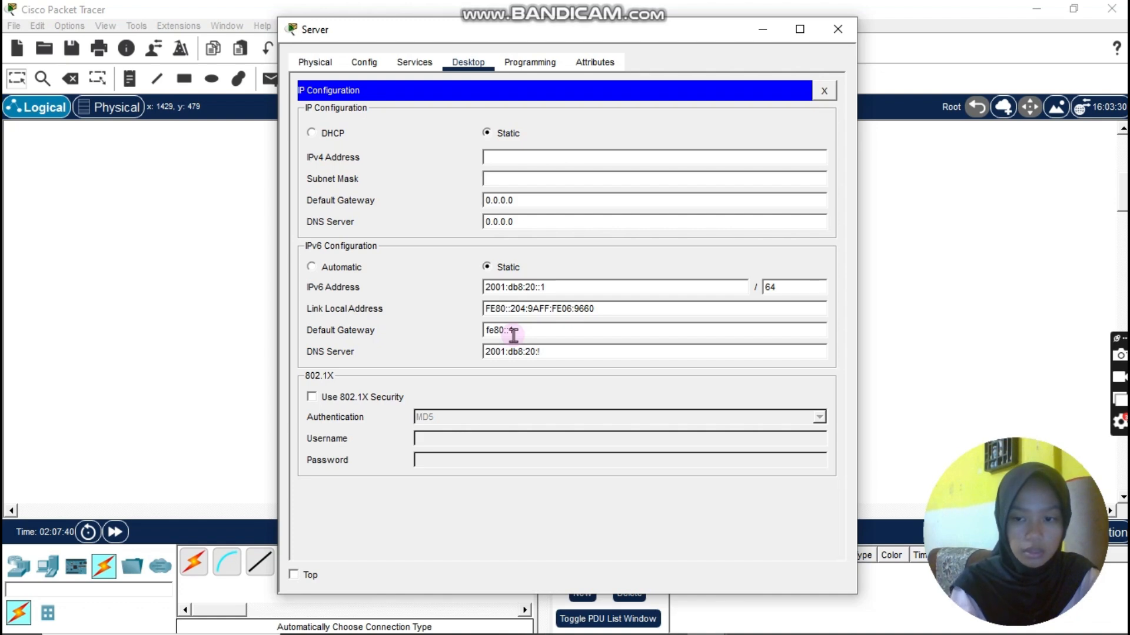
{"action": "type", "text": "::1"}
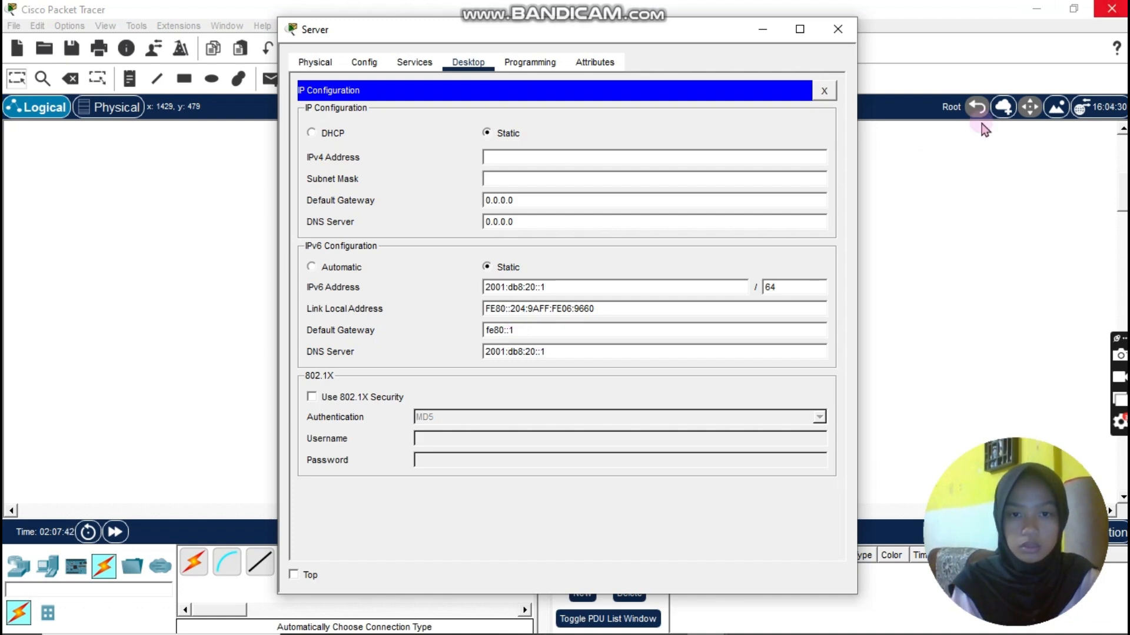
{"action": "left_click", "coordinate": [826, 93]}
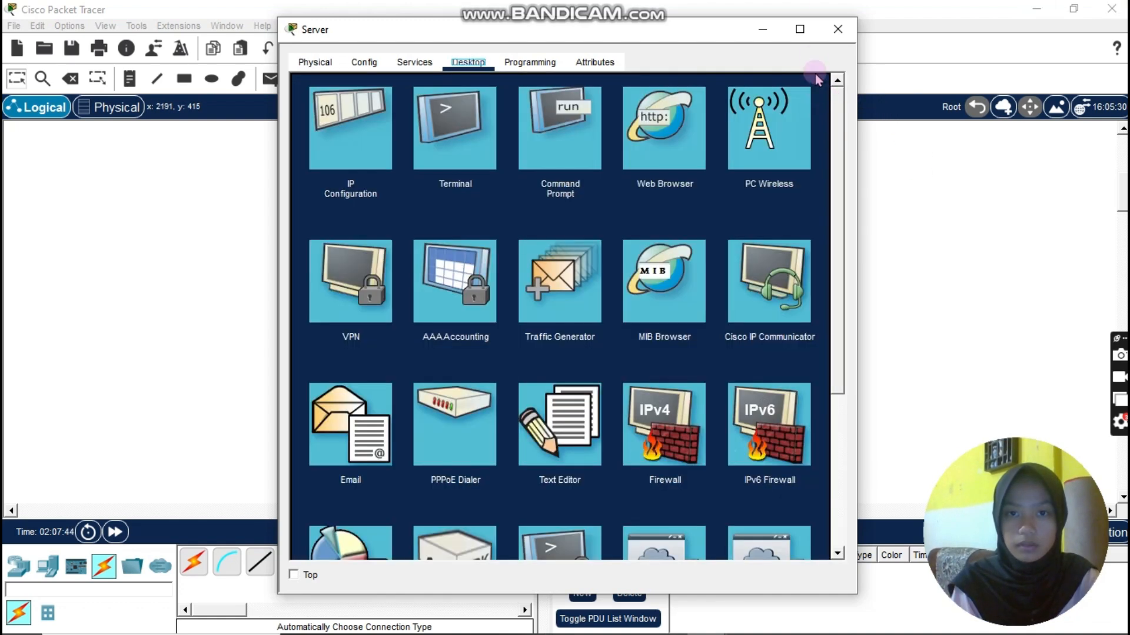
{"action": "left_click", "coordinate": [837, 29]}
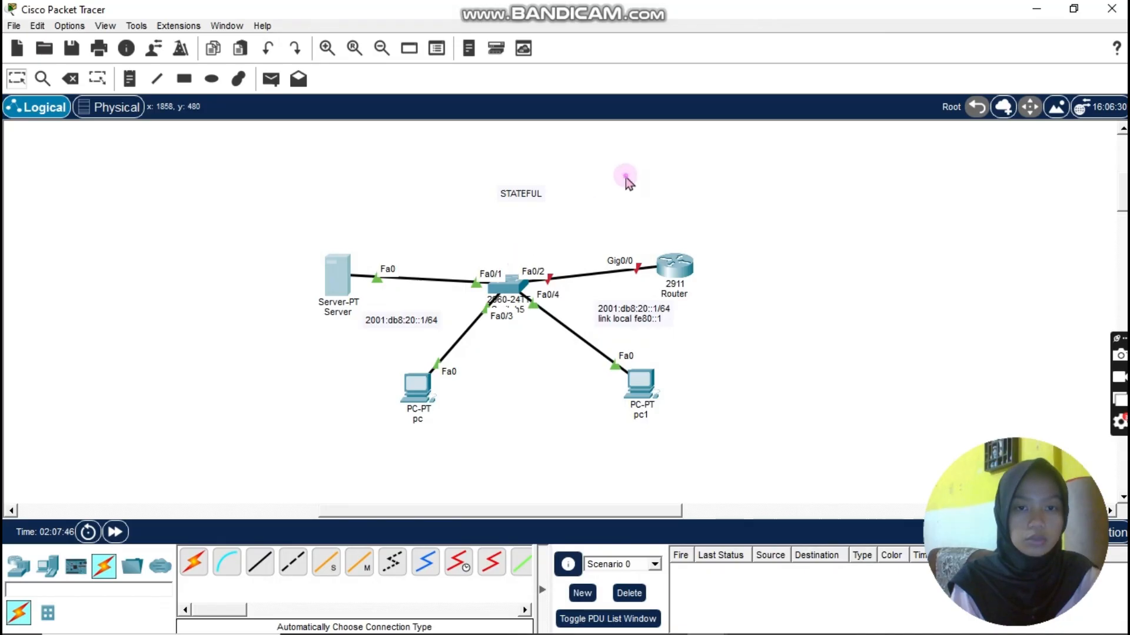
Open the command line of the Router in the STATEFUL topology, decline the initial configuration dialog, and enter global configuration mode
{"action": "left_click", "coordinate": [676, 272]}
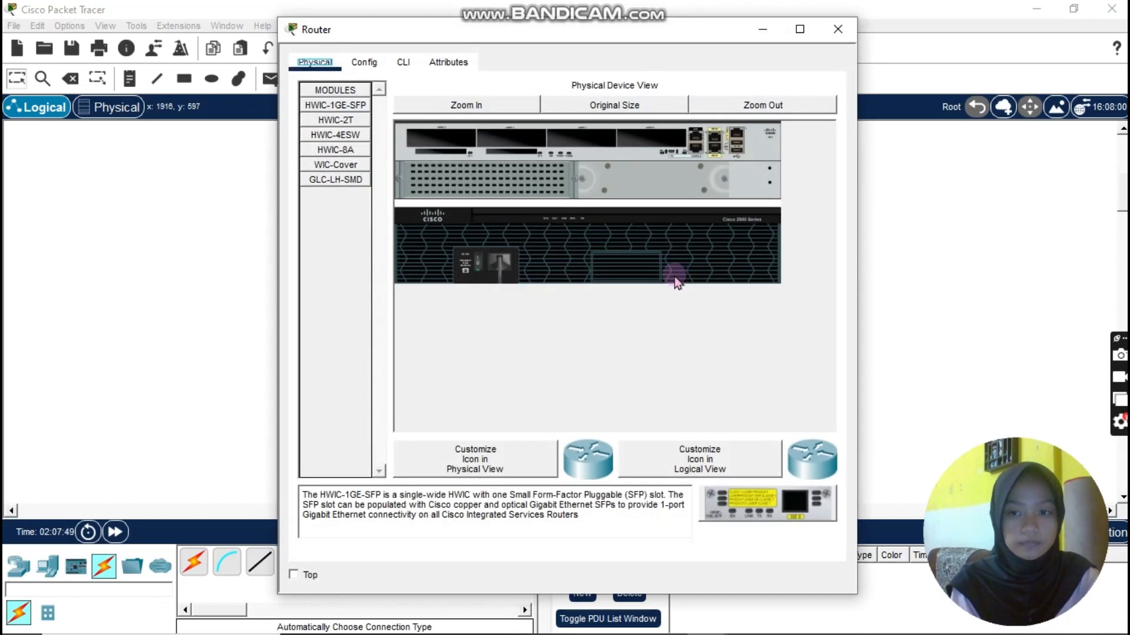
{"action": "left_click", "coordinate": [403, 62]}
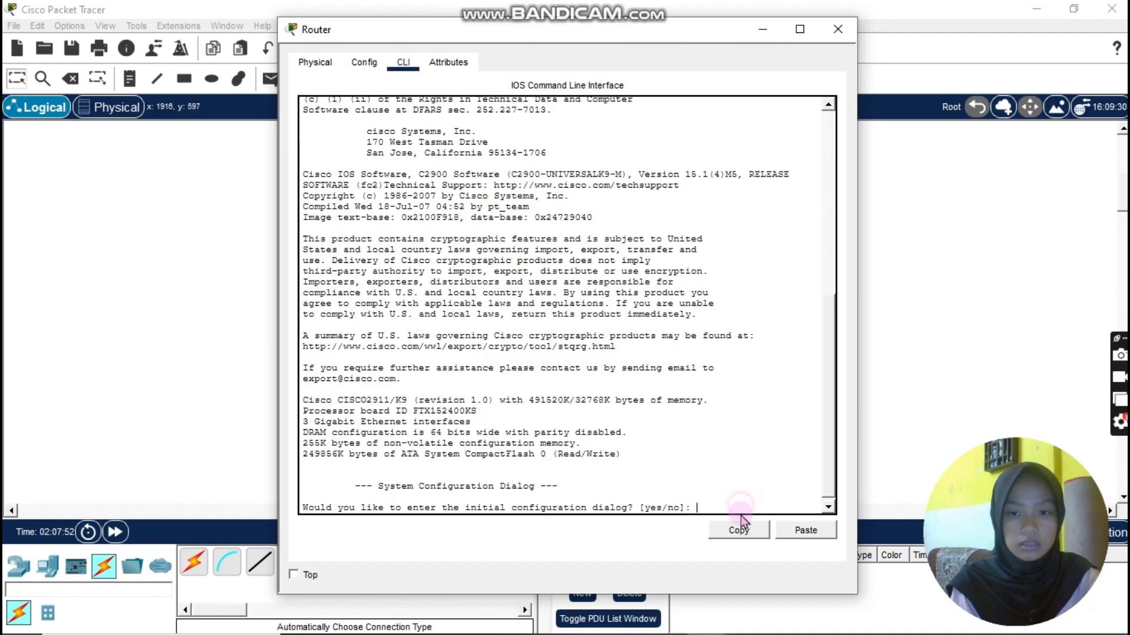
{"action": "type", "text": "n"}
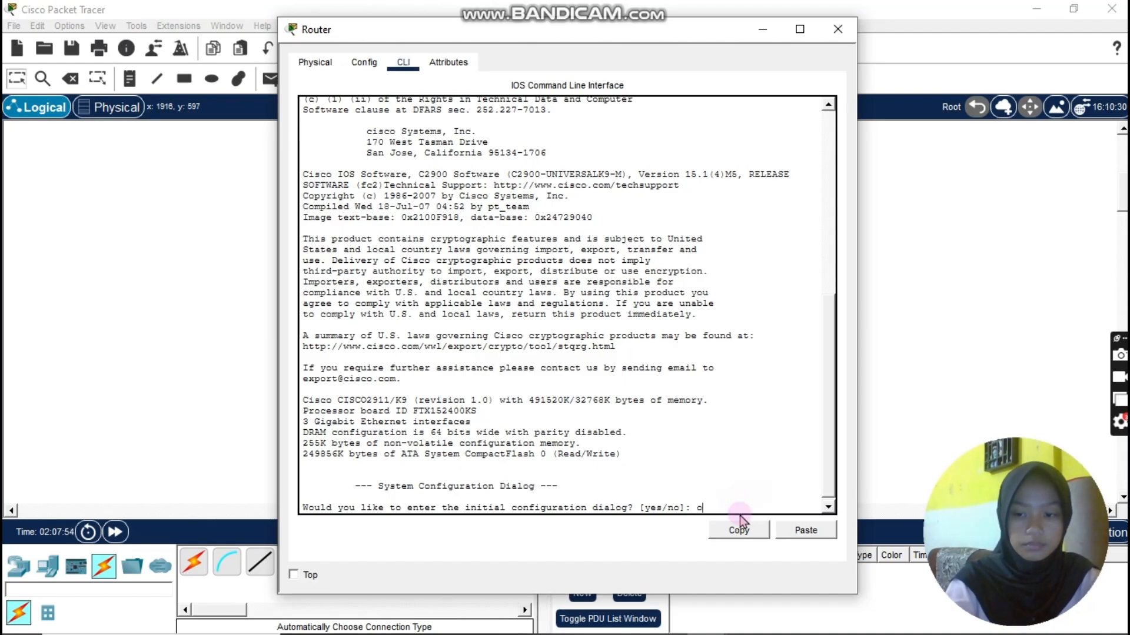
{"action": "type", "text": "o"}
{"action": "key", "text": "Return"}
{"action": "key", "text": "Return"}
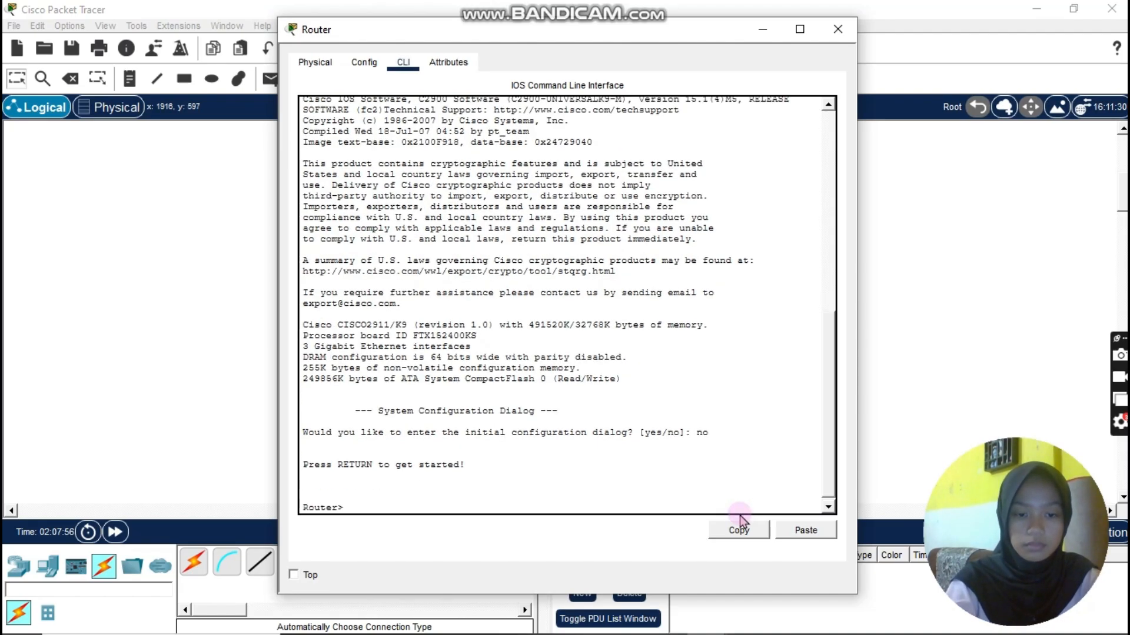
{"action": "type", "text": "en"}
{"action": "key", "text": "Return"}
{"action": "type", "text": "conf t"}
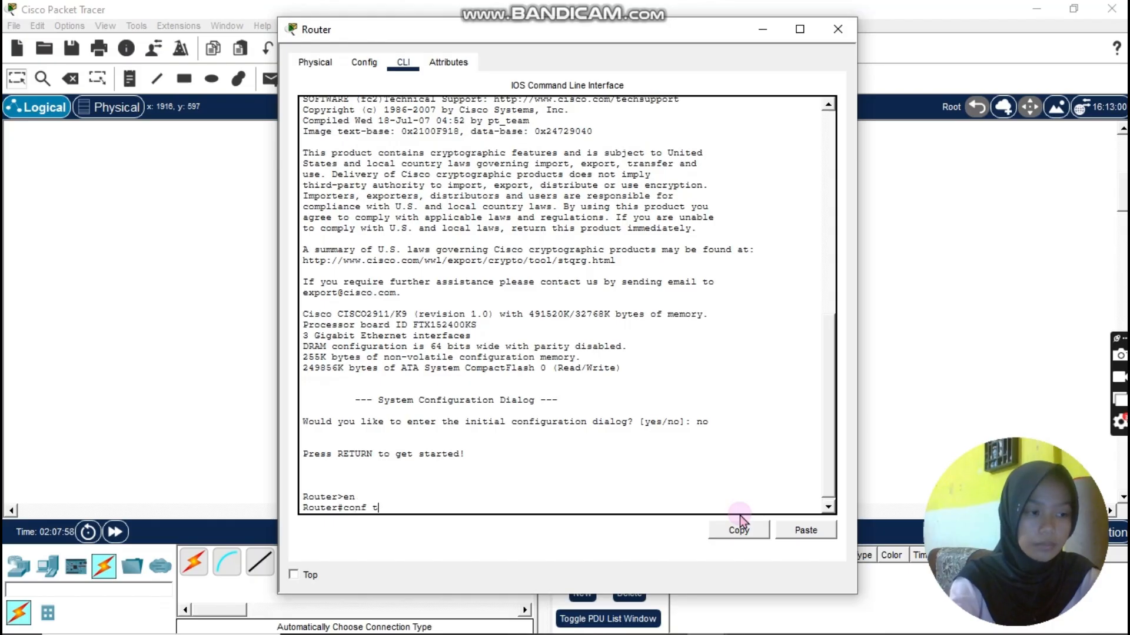
{"action": "key", "text": "Return"}
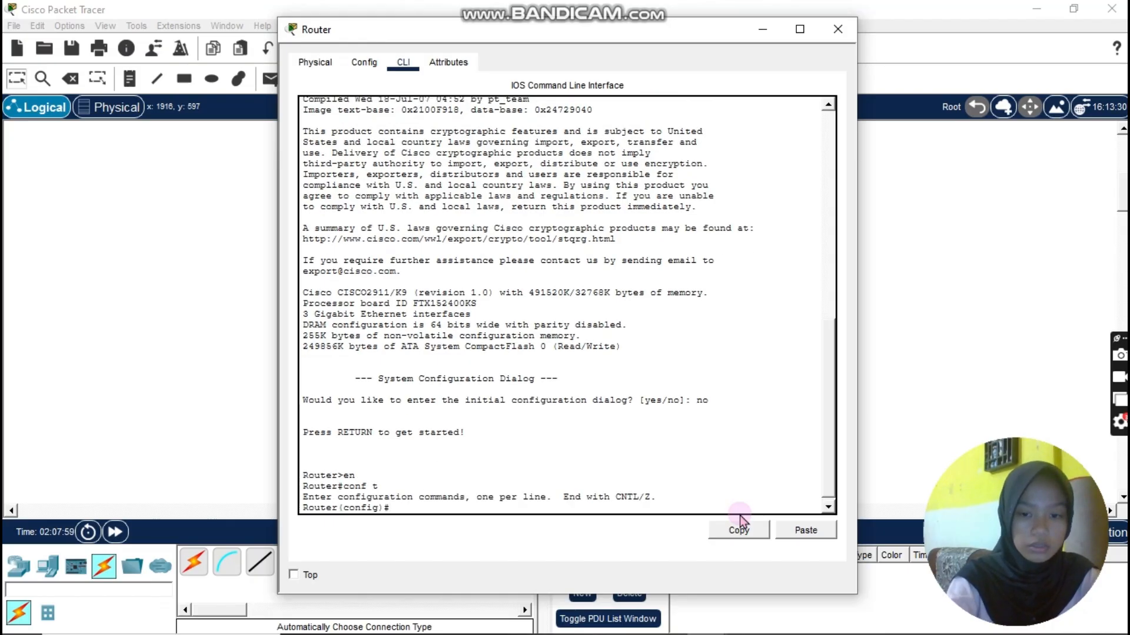
Enable IPv6 unicast routing on the Router and create an IPv6 DHCP pool named STATEFULL
{"action": "type", "text": "ipv6 uni"}
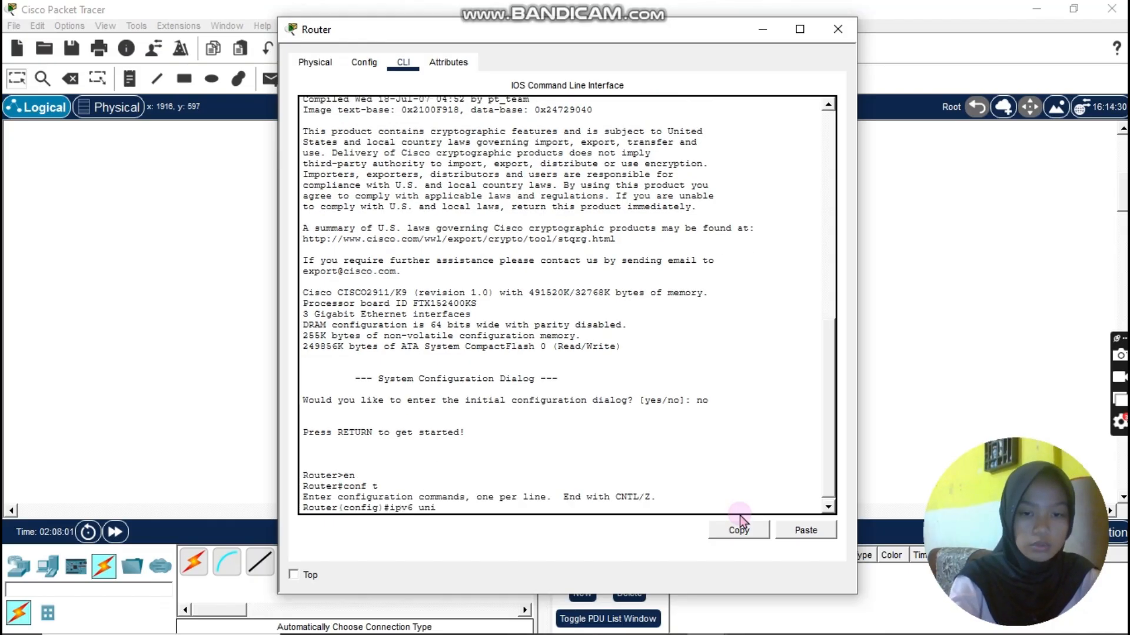
{"action": "key", "text": "Tab"}
{"action": "key", "text": "Return"}
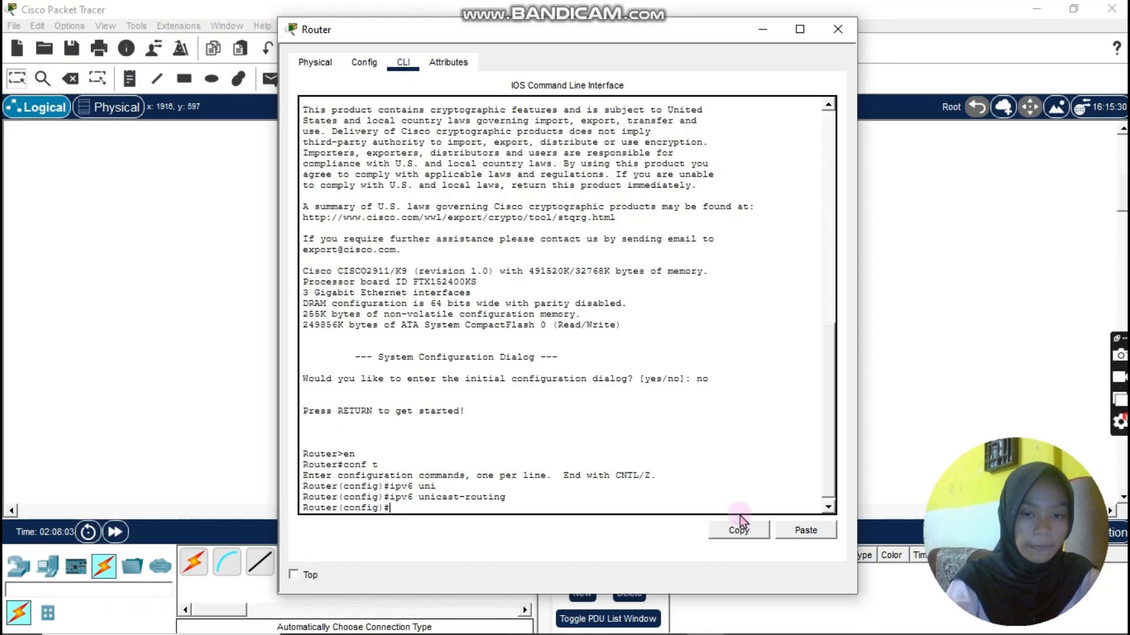
{"action": "type", "text": "ipv6"}
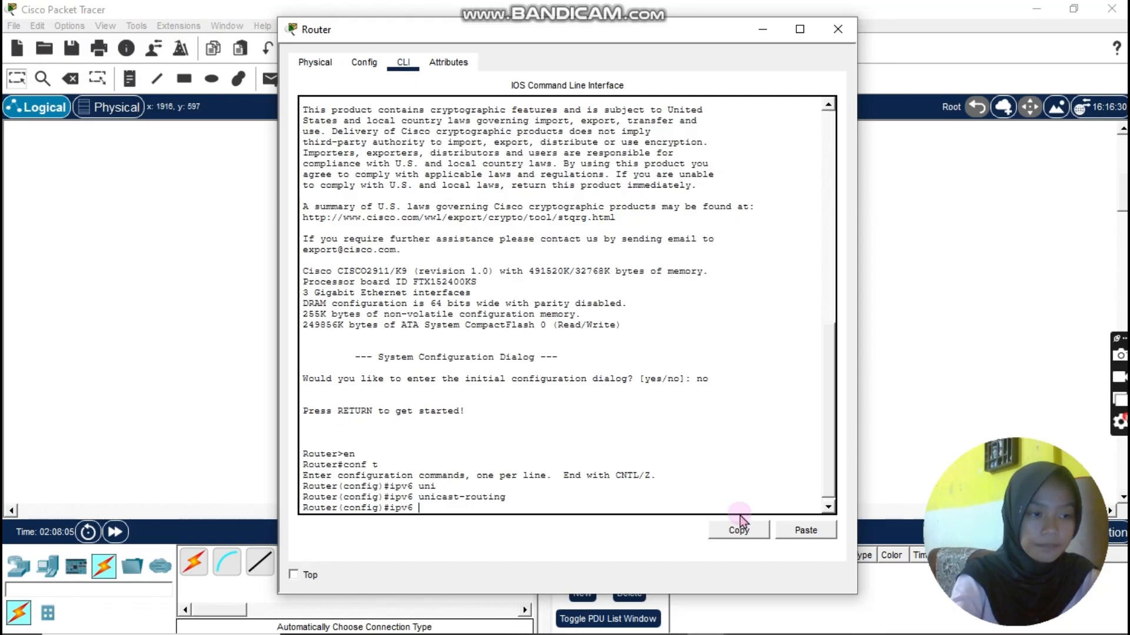
{"action": "type", "text": " dhcp"}
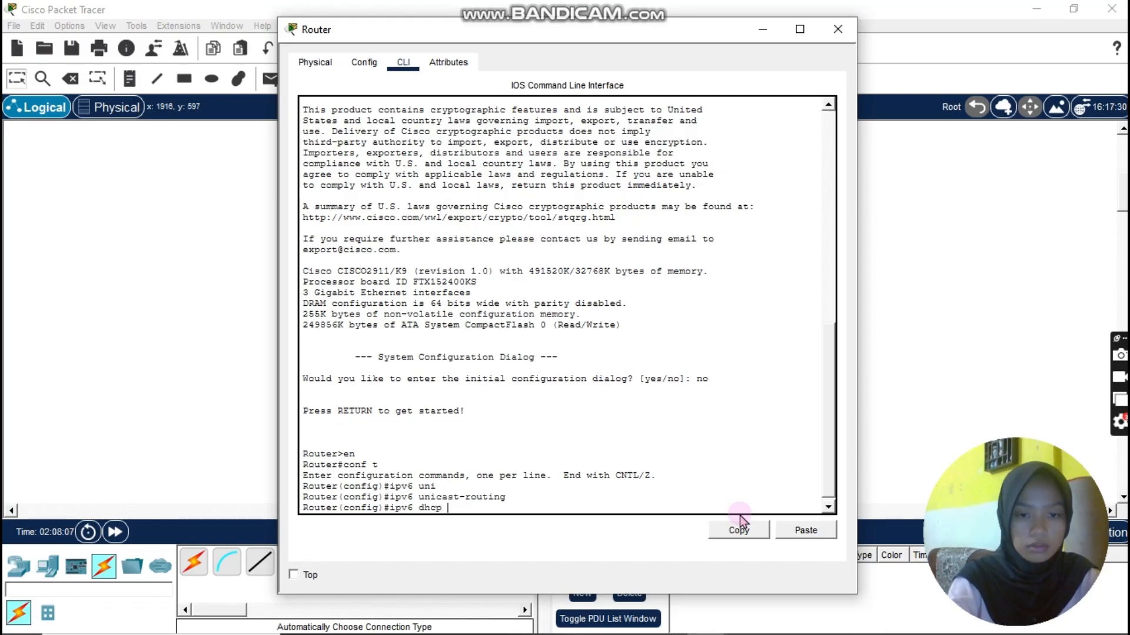
{"action": "type", "text": " pool S"}
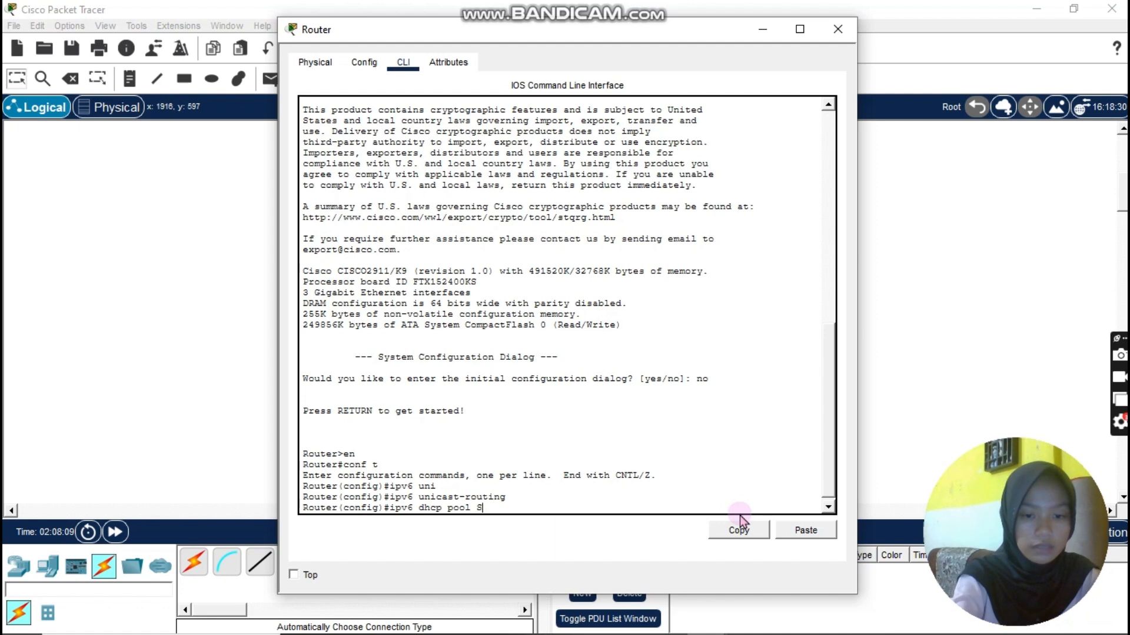
{"action": "type", "text": "TATEFULL"}
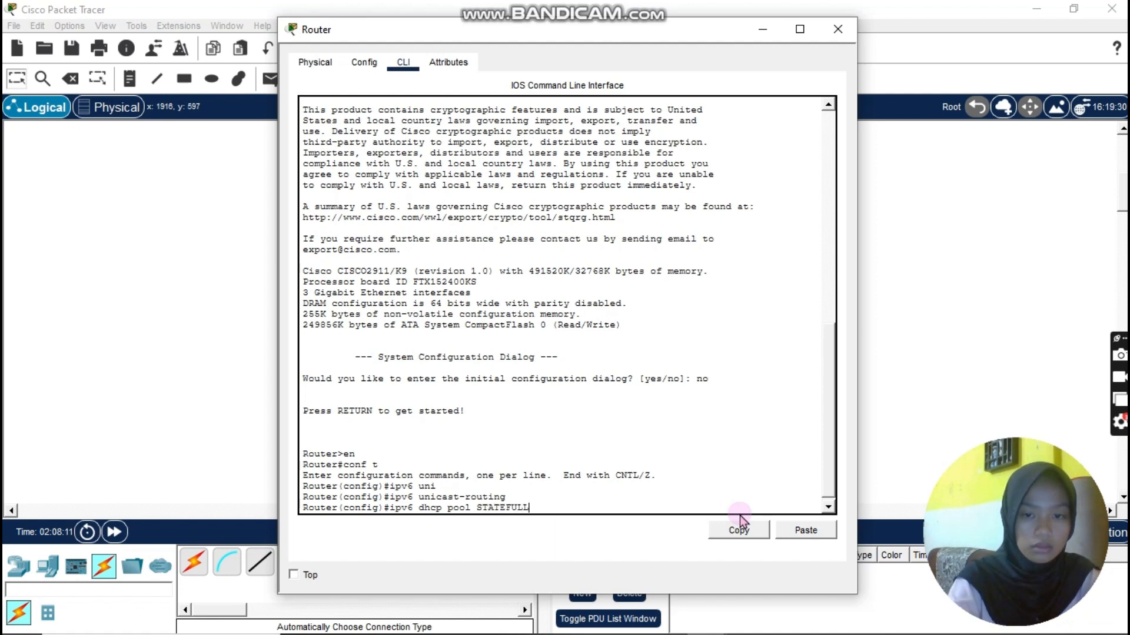
{"action": "key", "text": "Return"}
Set the address prefix of the STATEFULL pool to 2001:db8:20::1/64
{"action": "type", "text": "a"}
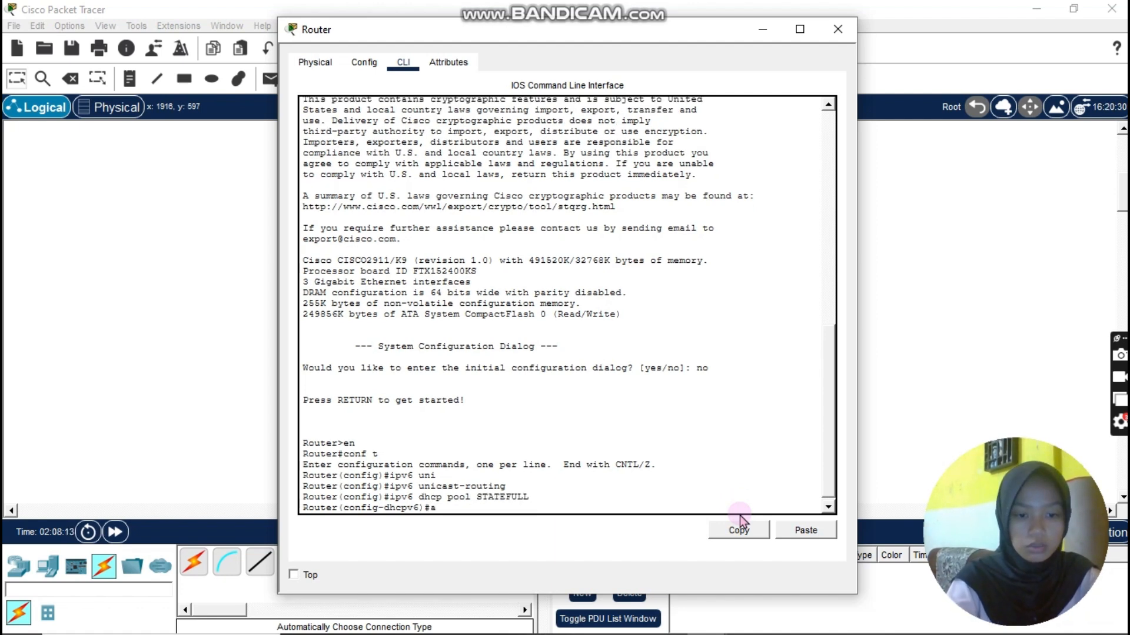
{"action": "type", "text": "dd p"}
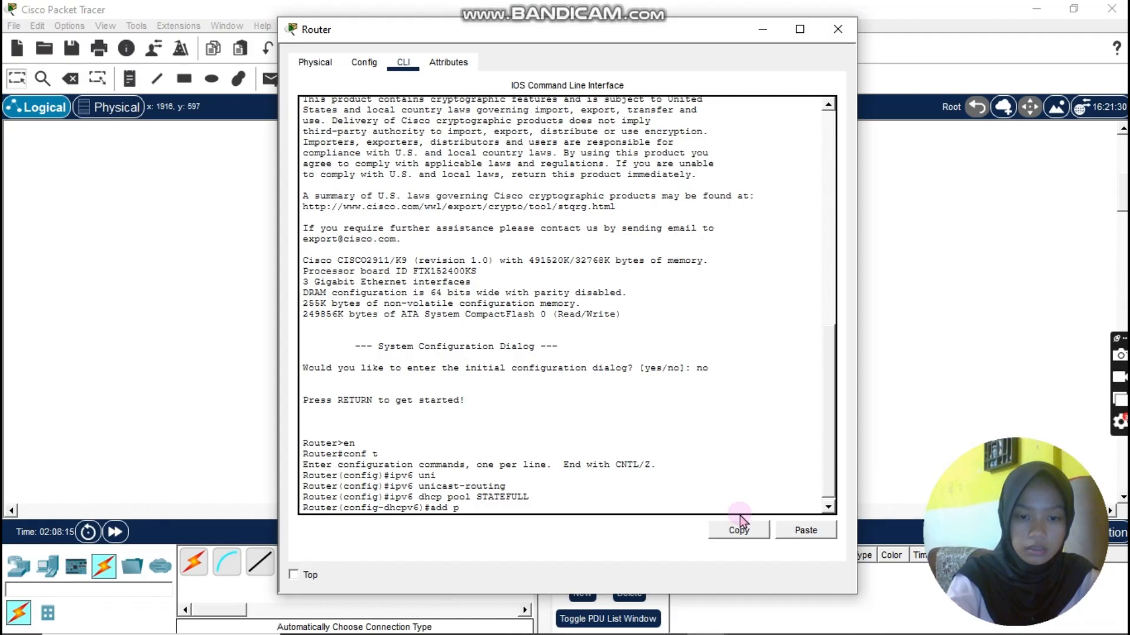
{"action": "type", "text": "refix"}
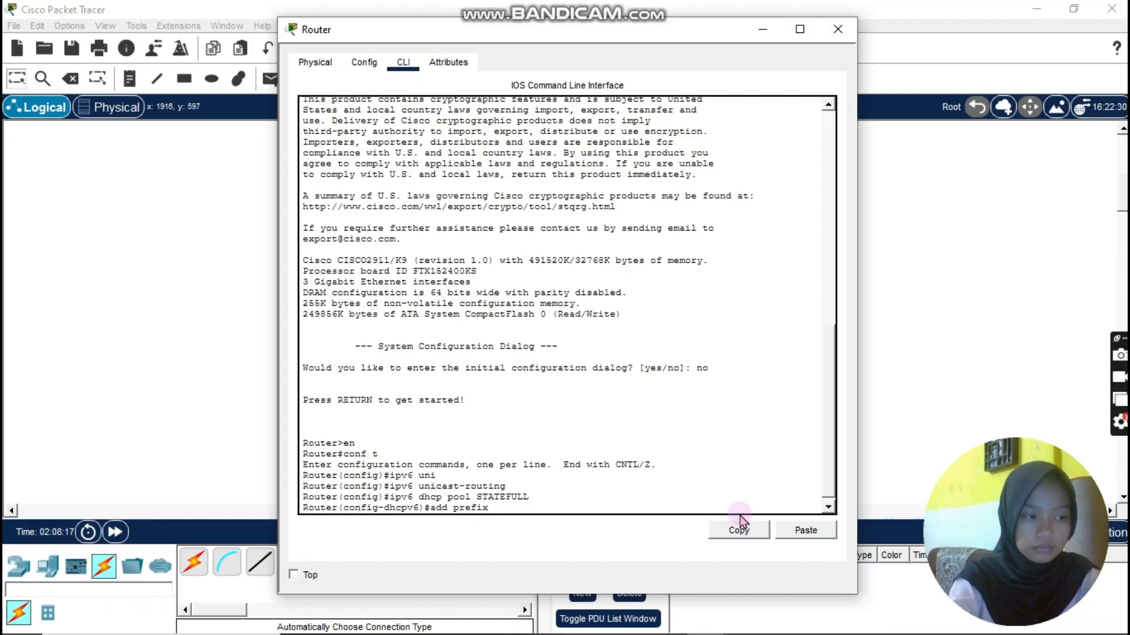
{"action": "type", "text": " 2001:db8:2"}
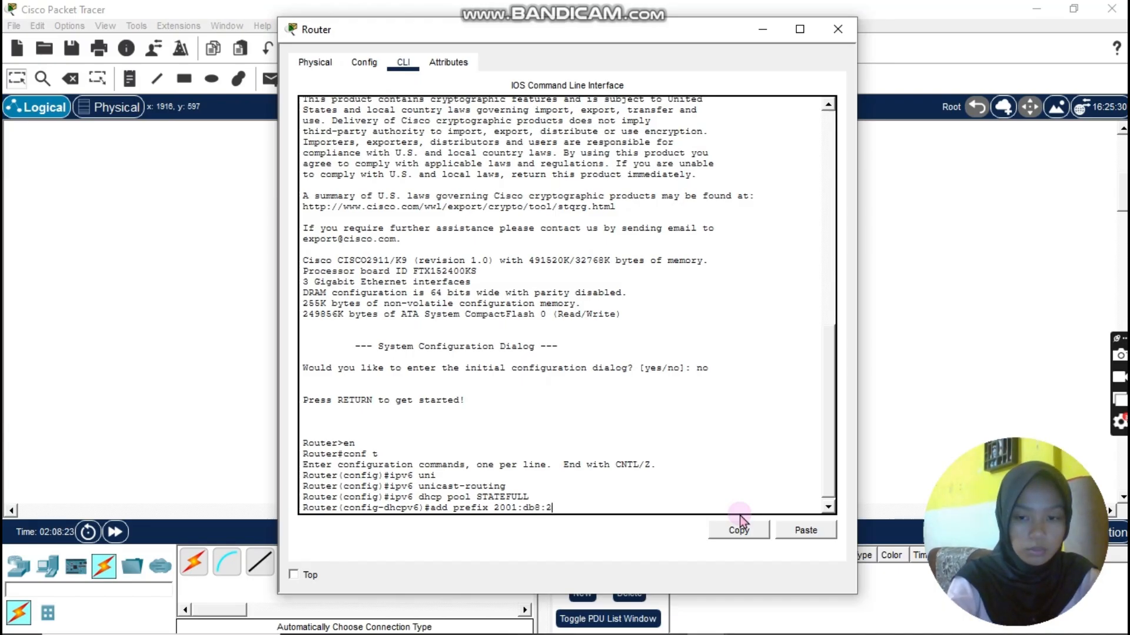
{"action": "type", "text": "0::1"}
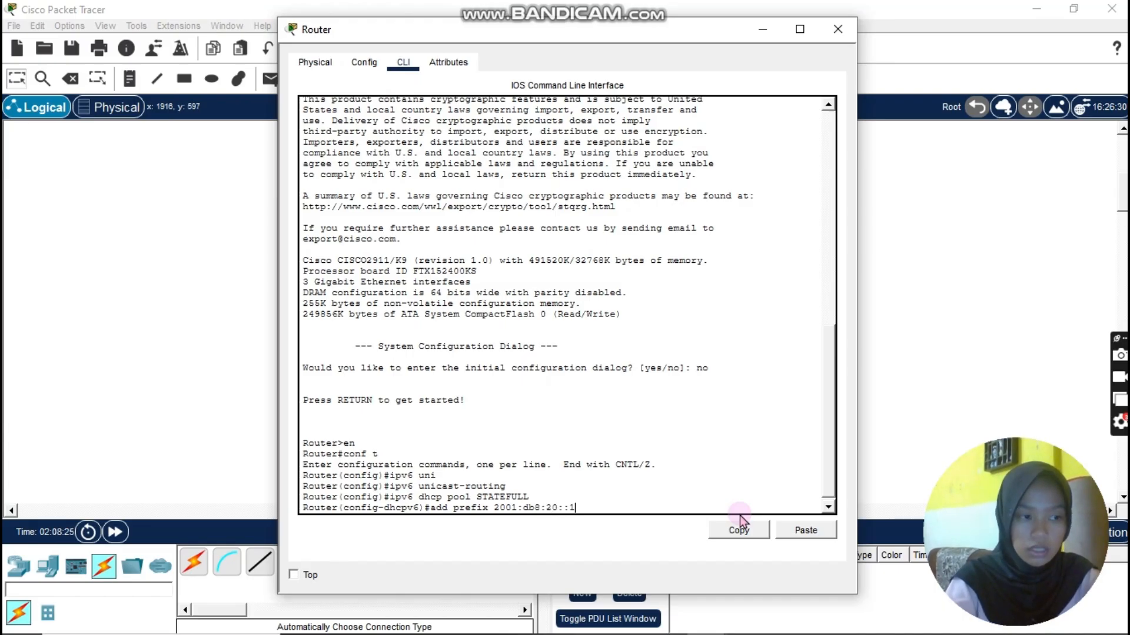
{"action": "type", "text": "/64"}
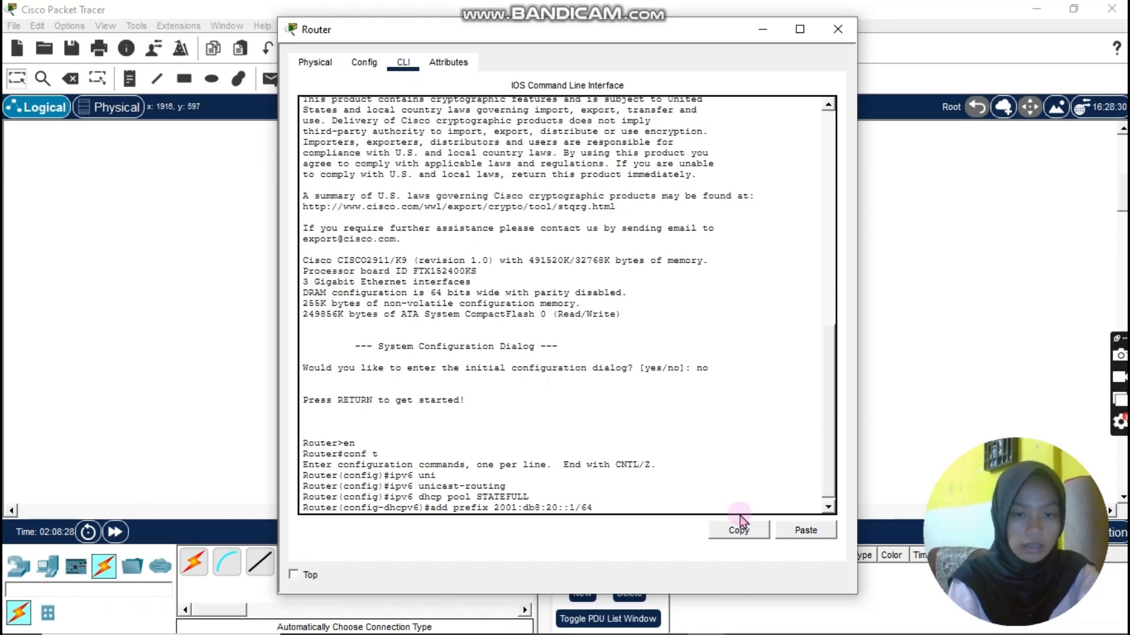
{"action": "key", "text": "Return"}
Set the DNS server of the STATEFULL pool to 2001:db8:20::1
{"action": "type", "text": "dns"}
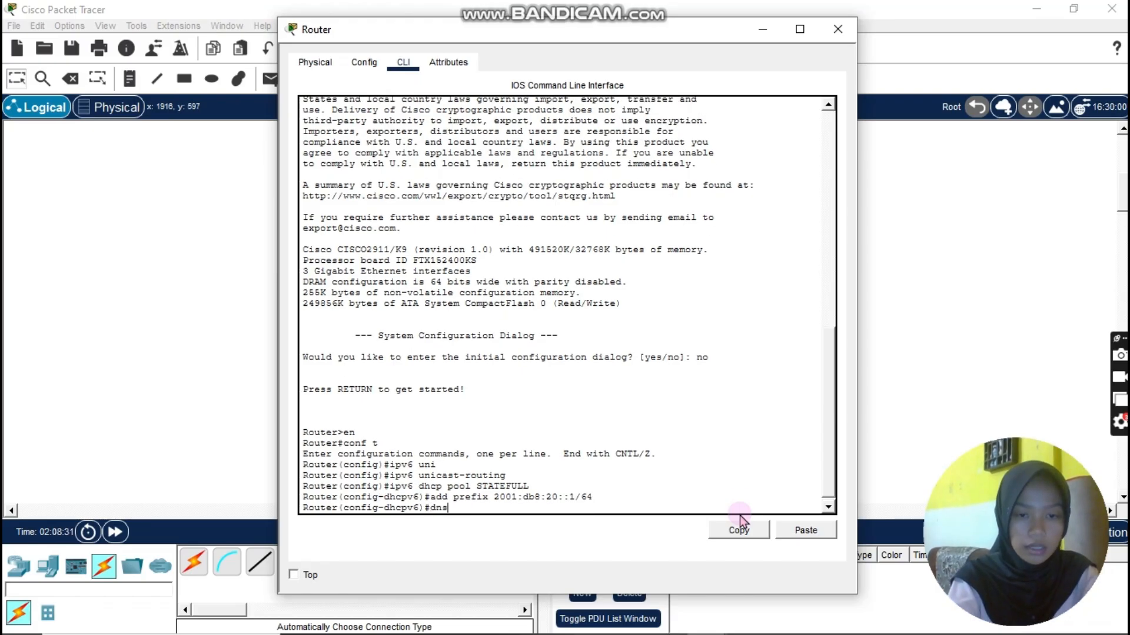
{"action": "key", "text": "Tab"}
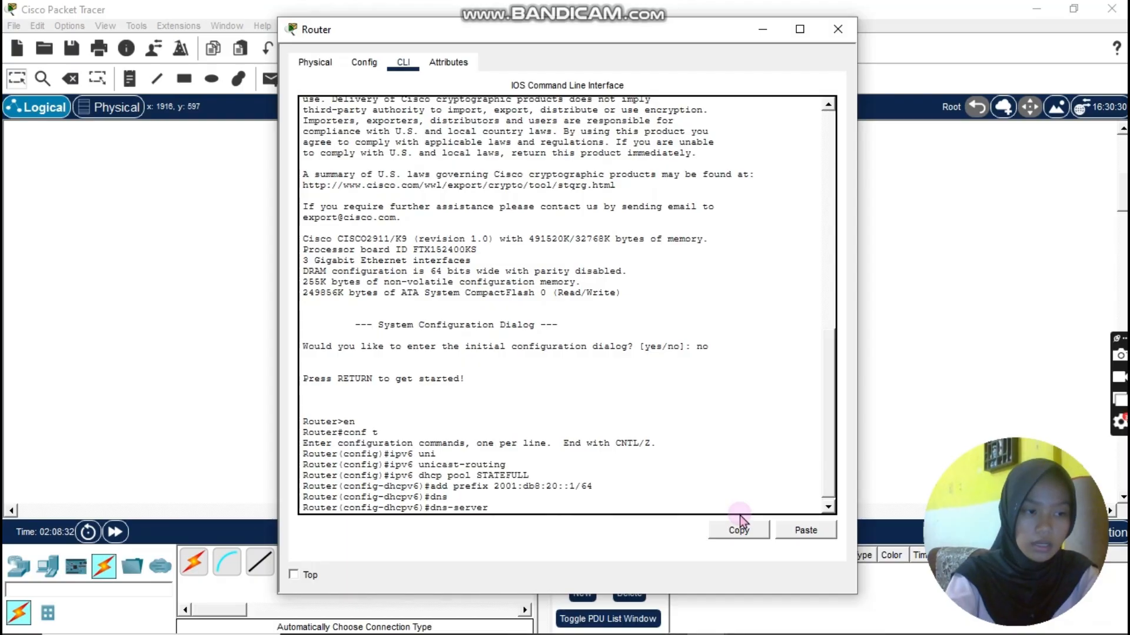
{"action": "type", "text": "20"}
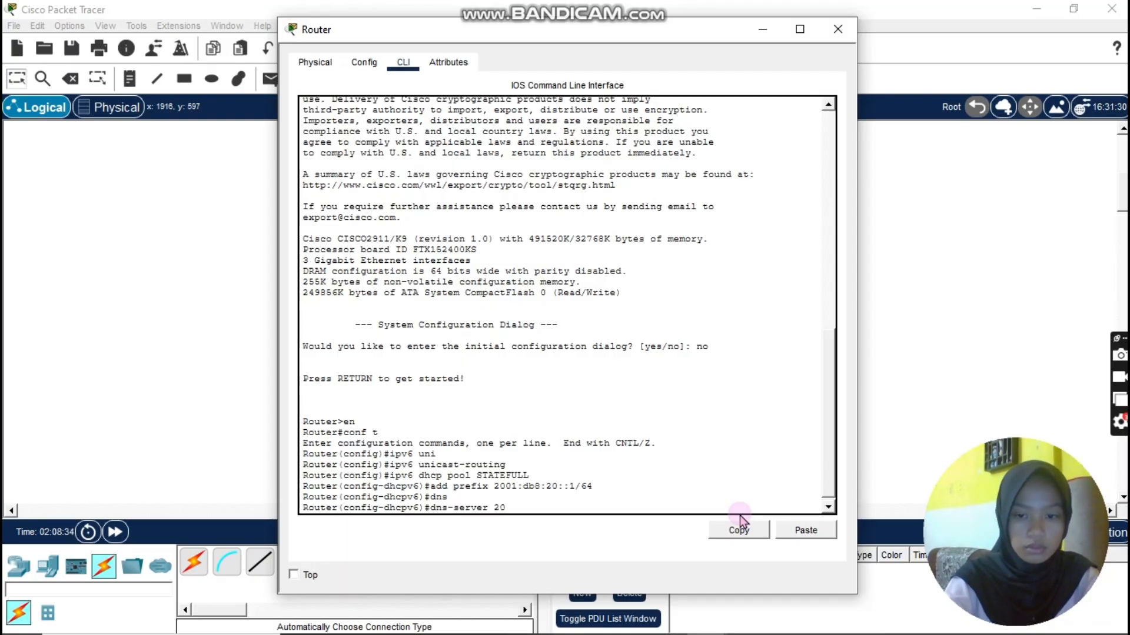
{"action": "type", "text": "01:db"}
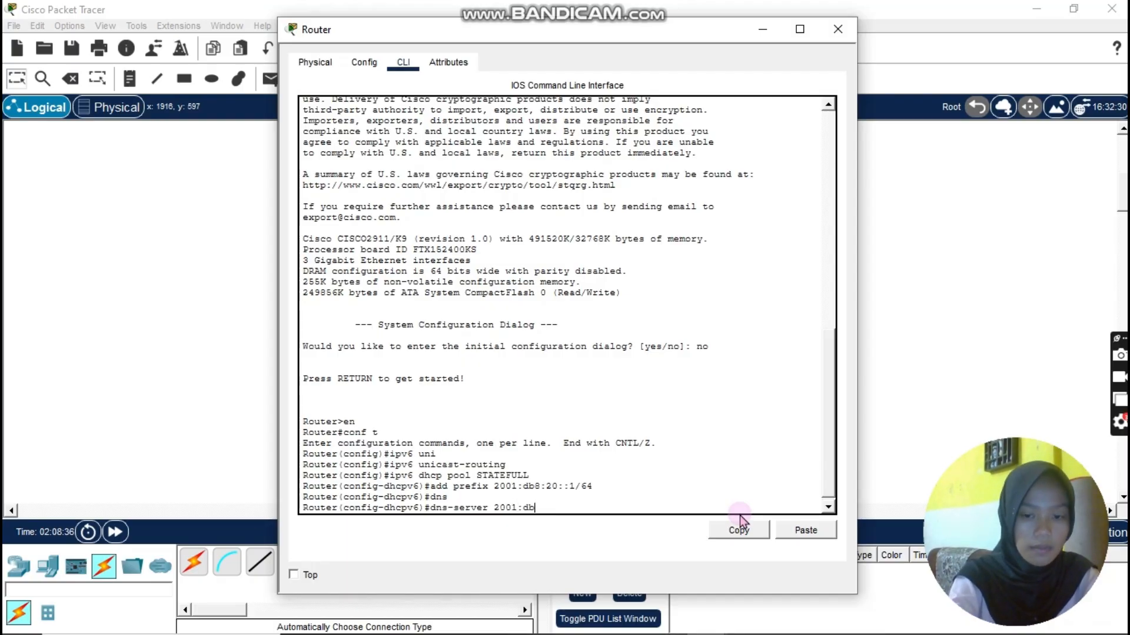
{"action": "type", "text": "8:"}
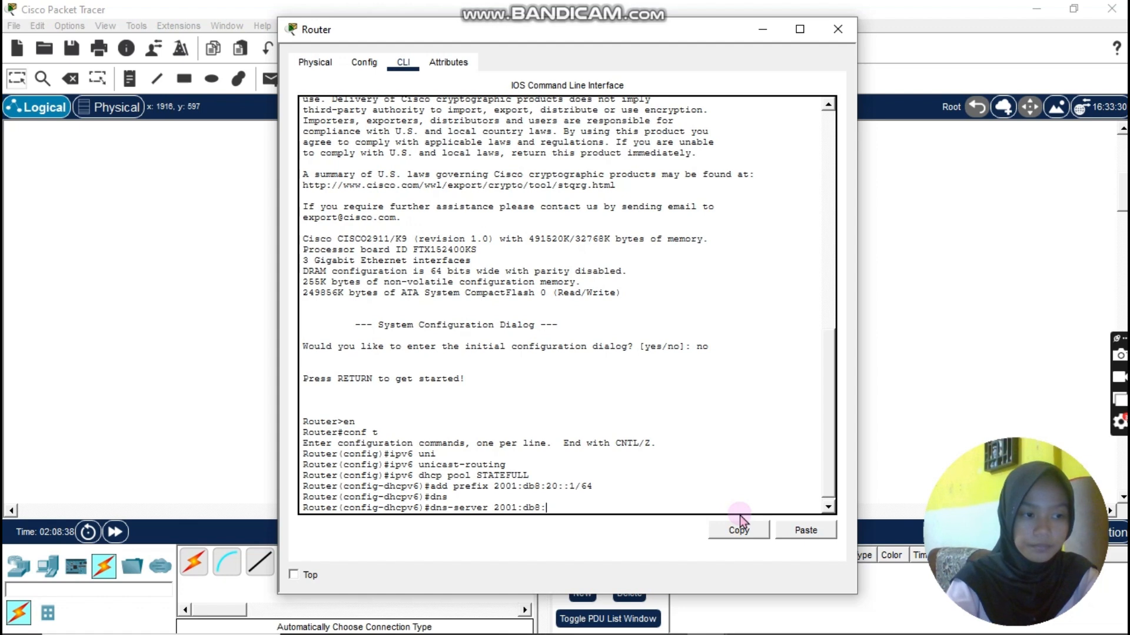
{"action": "type", "text": "20::1"}
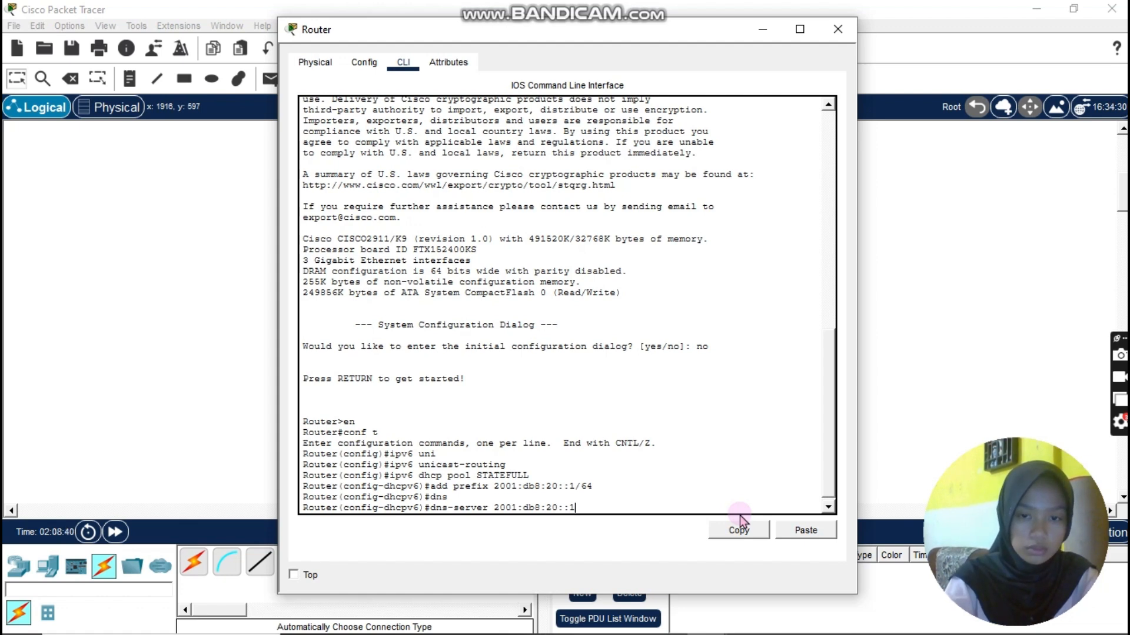
{"action": "key", "text": "Return"}
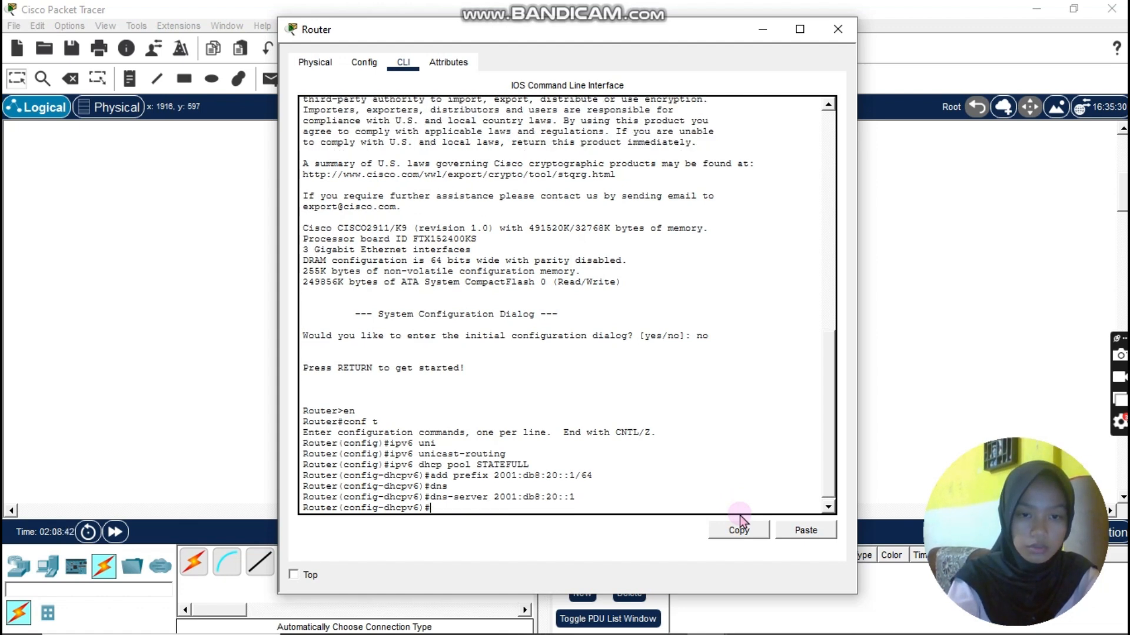
Set the domain name of the STATEFULL pool to smkn4bogor.net and return to global configuration mode
{"action": "type", "text": "doma"}
{"action": "key", "text": "Tab"}
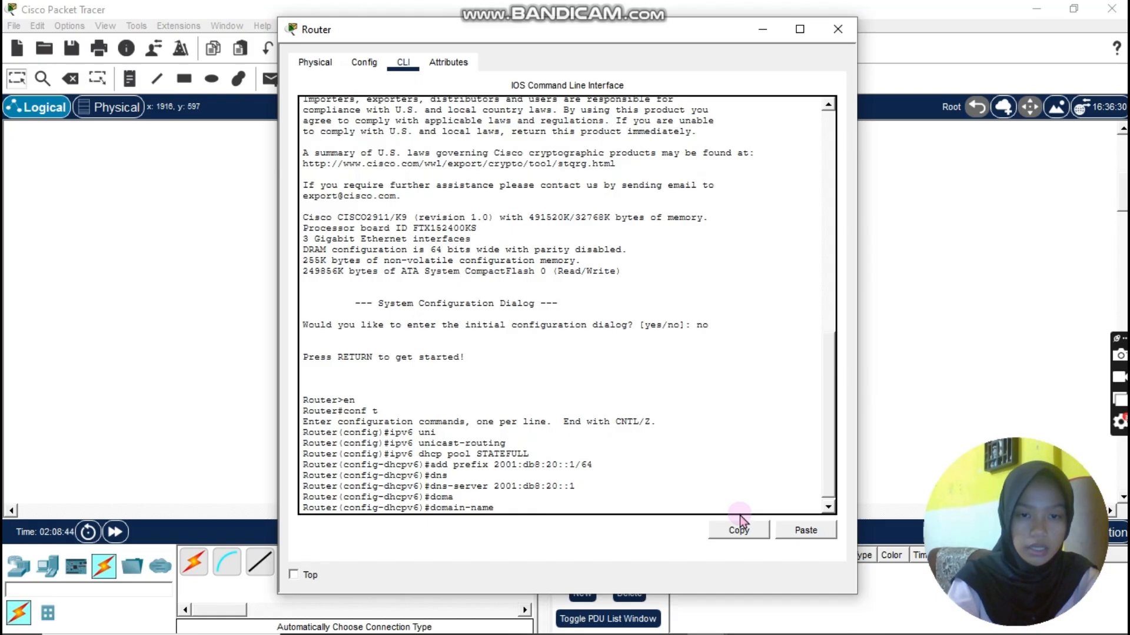
{"action": "type", "text": "smkn"}
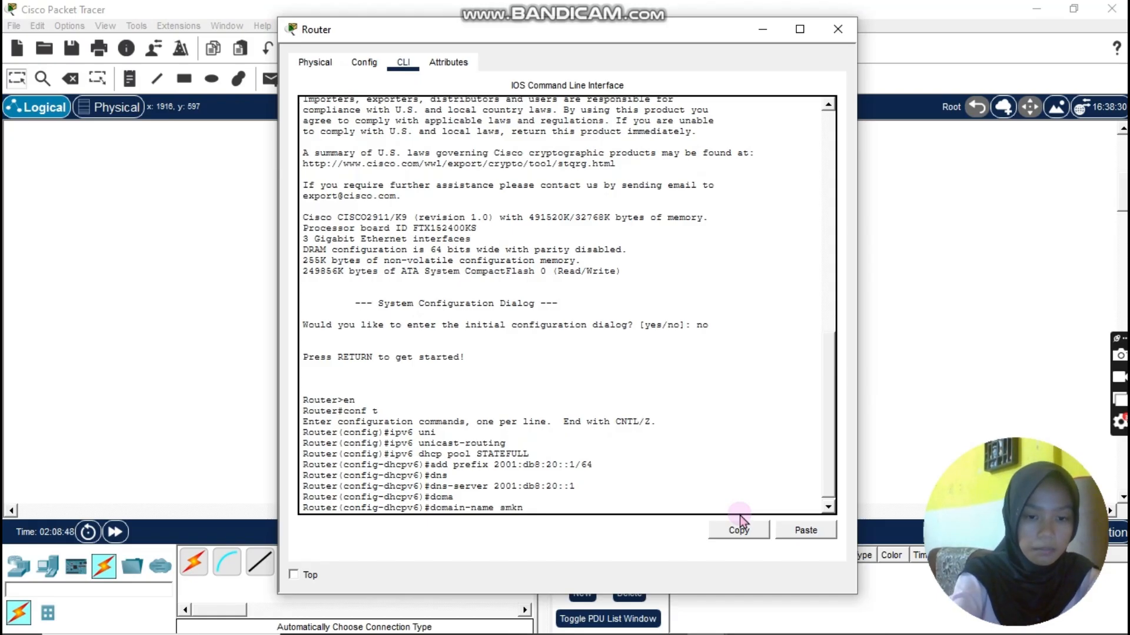
{"action": "type", "text": "4bo"}
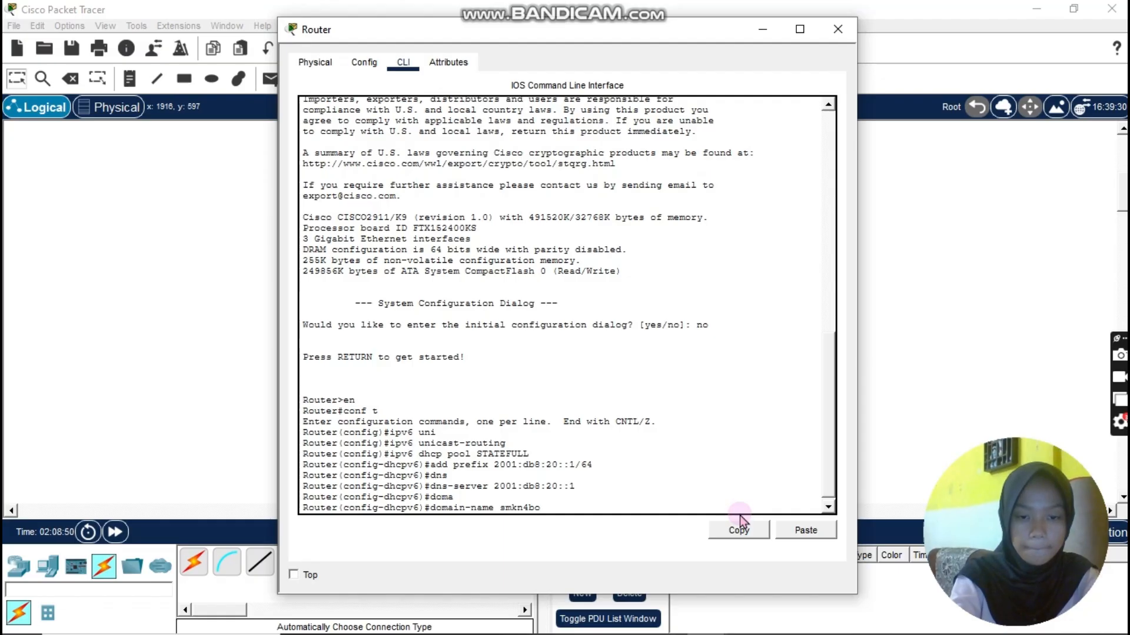
{"action": "type", "text": "gor"}
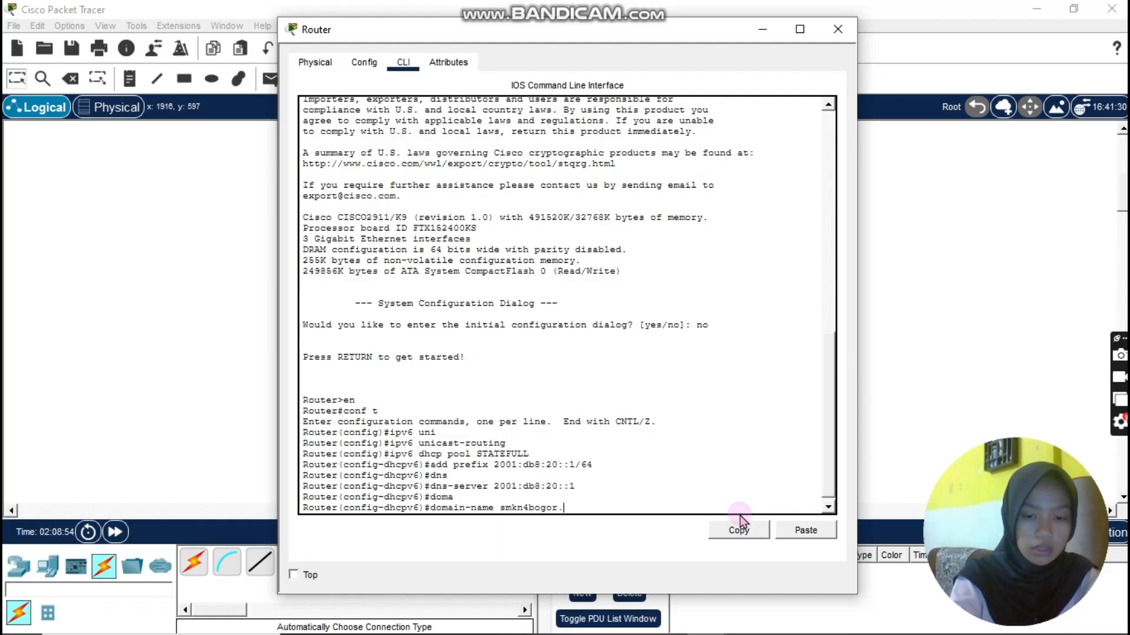
{"action": "type", "text": ".net"}
{"action": "key", "text": "Return"}
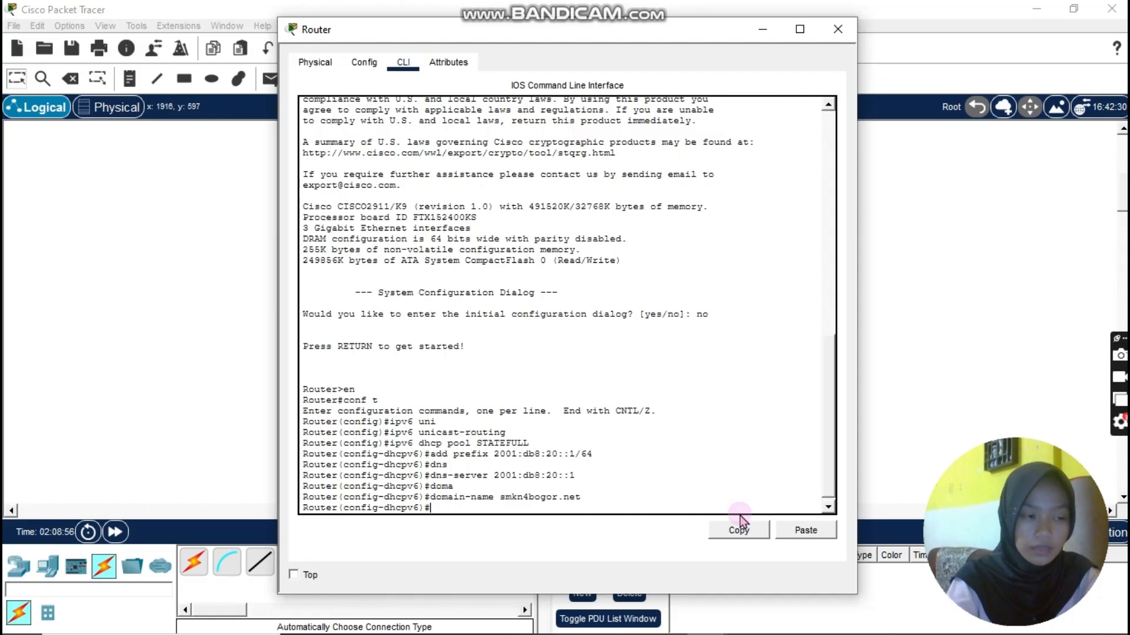
{"action": "type", "text": "ex"}
{"action": "key", "text": "Return"}
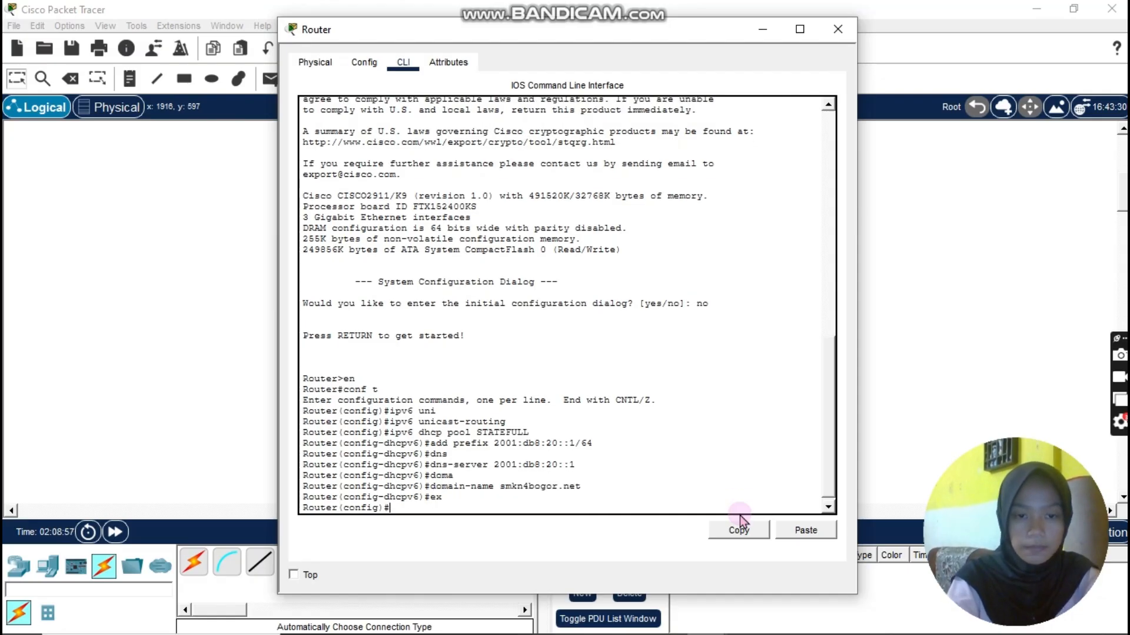
Enter the configuration of the Router's interface g0/0 and enable it with no shutdown
{"action": "type", "text": "int g0"}
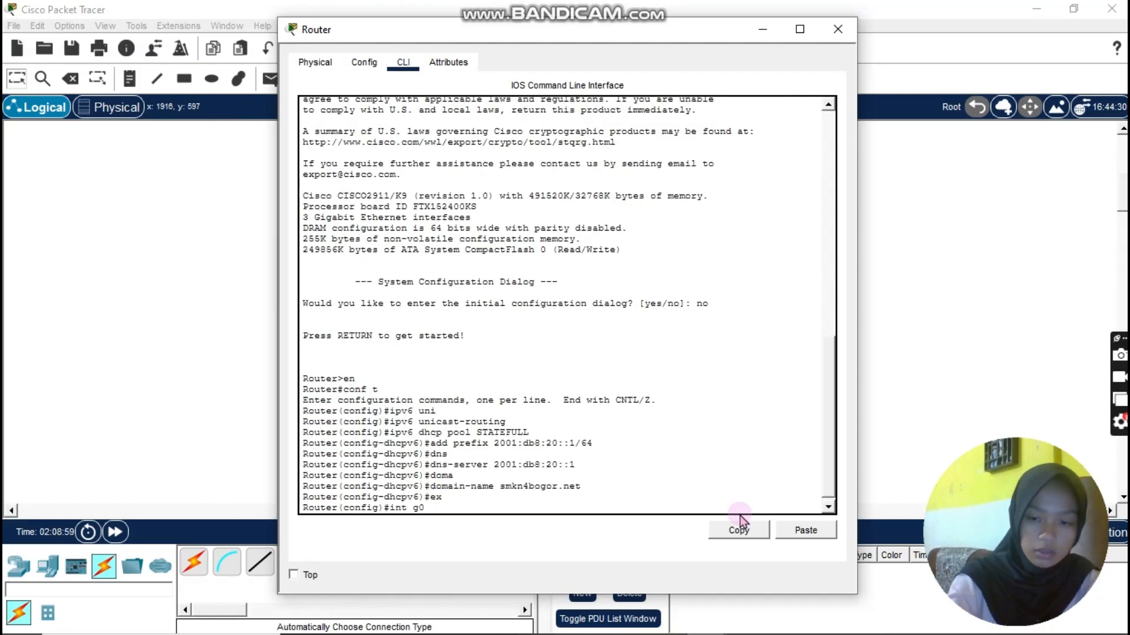
{"action": "type", "text": "/0"}
{"action": "key", "text": "Return"}
{"action": "type", "text": "no"}
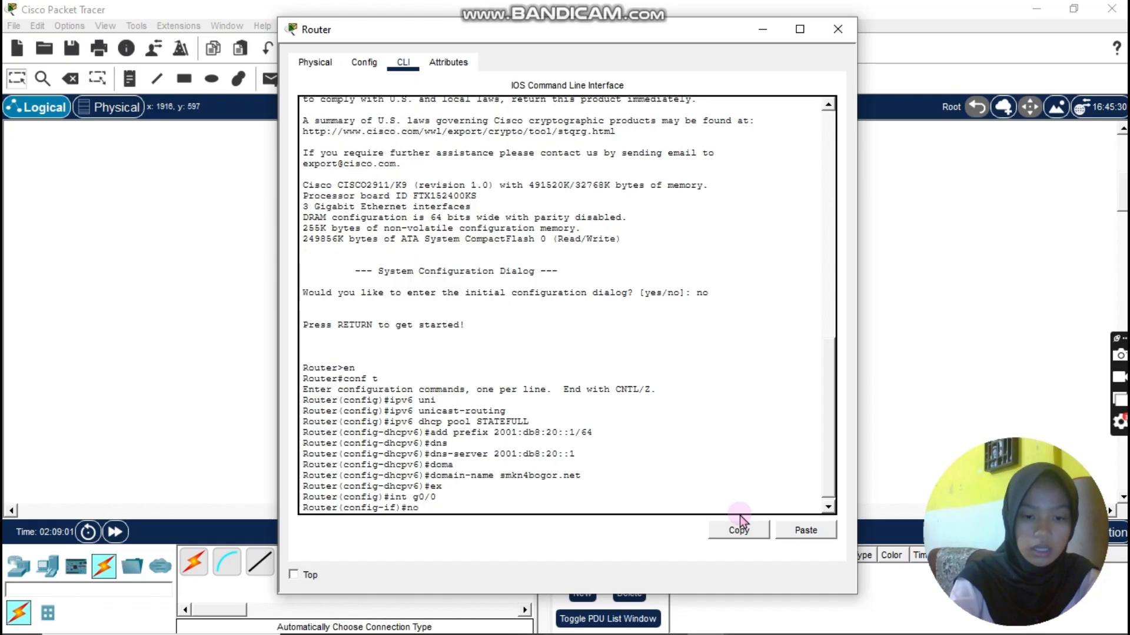
{"action": "type", "text": " sh"}
{"action": "key", "text": "Return"}
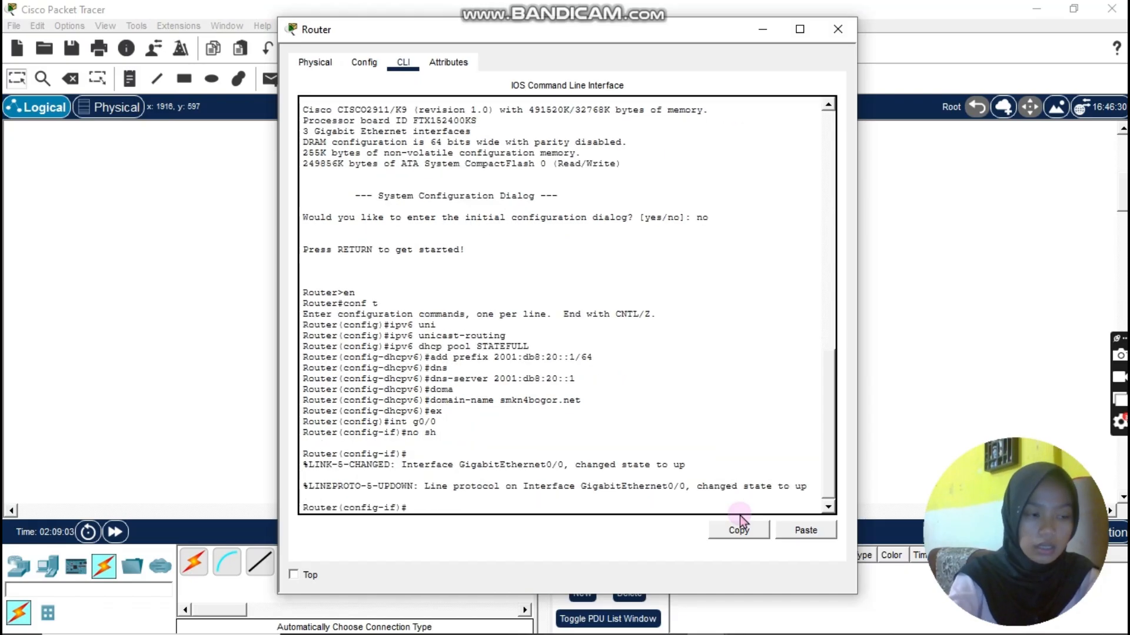
Assign the IPv6 address 2001:db8:20::1/64 to interface g0/0
{"action": "type", "text": "ip"}
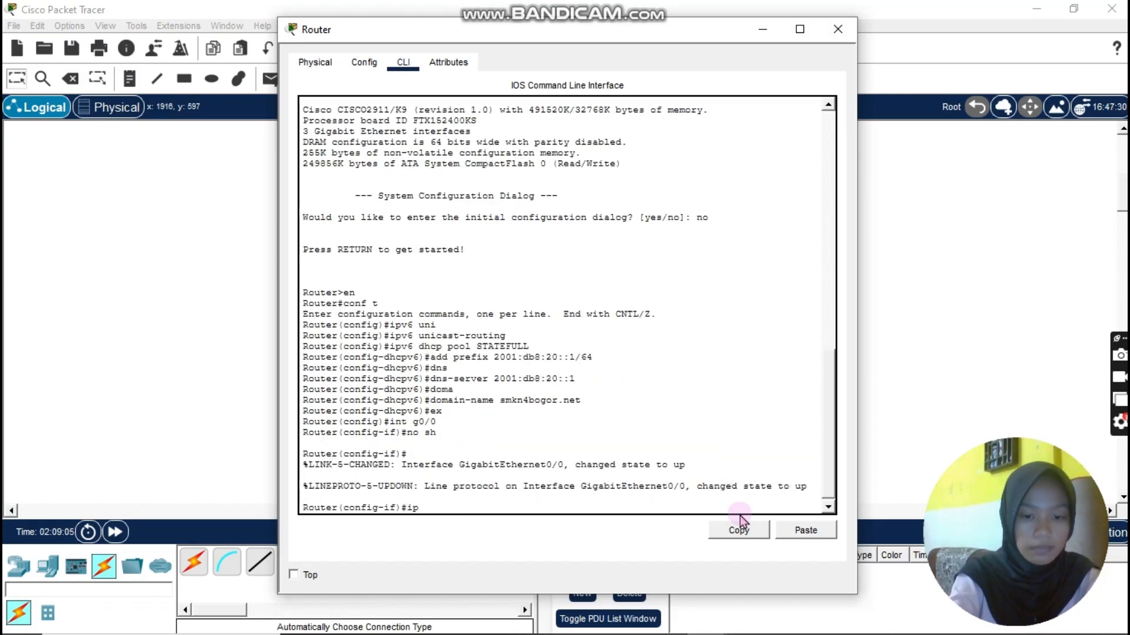
{"action": "type", "text": "v6 add "}
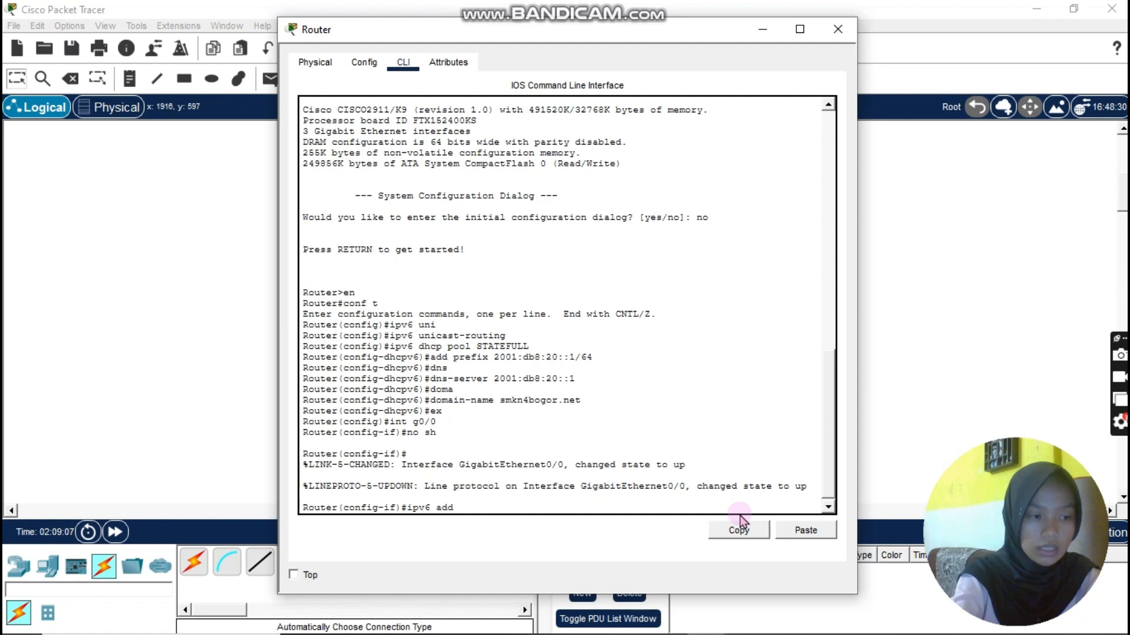
{"action": "type", "text": "2"}
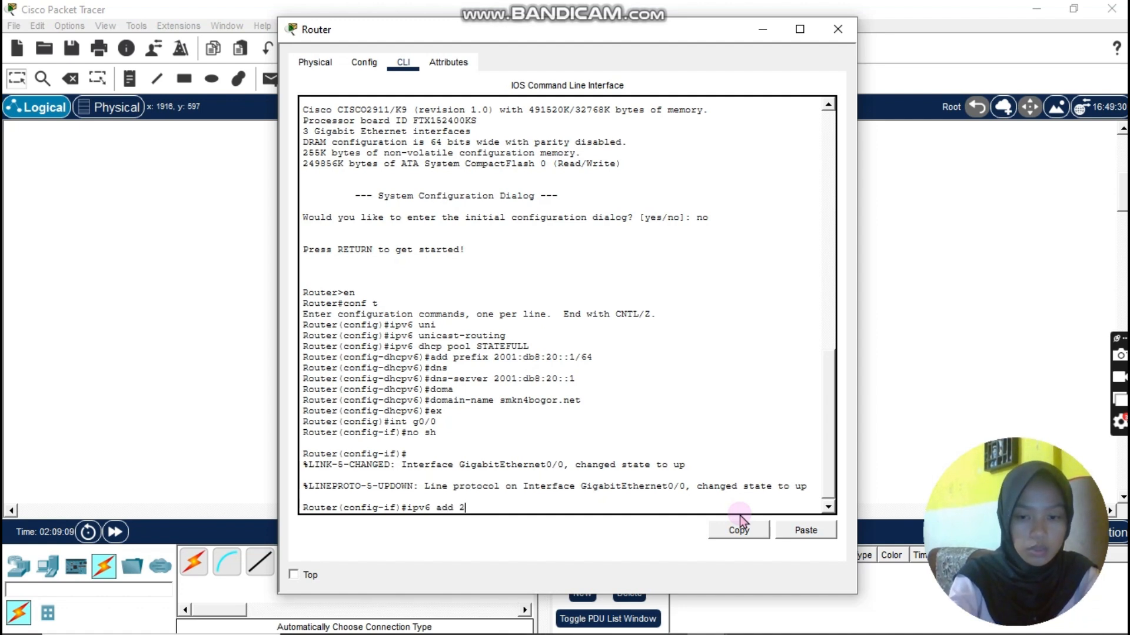
{"action": "type", "text": "001:db8:"}
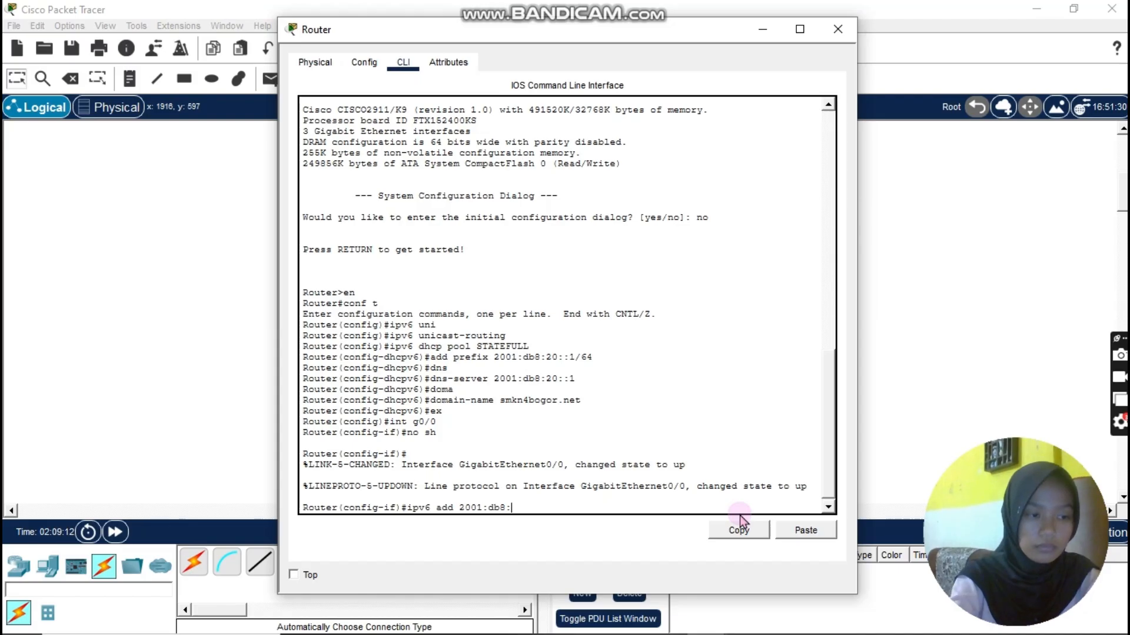
{"action": "type", "text": "20::1"}
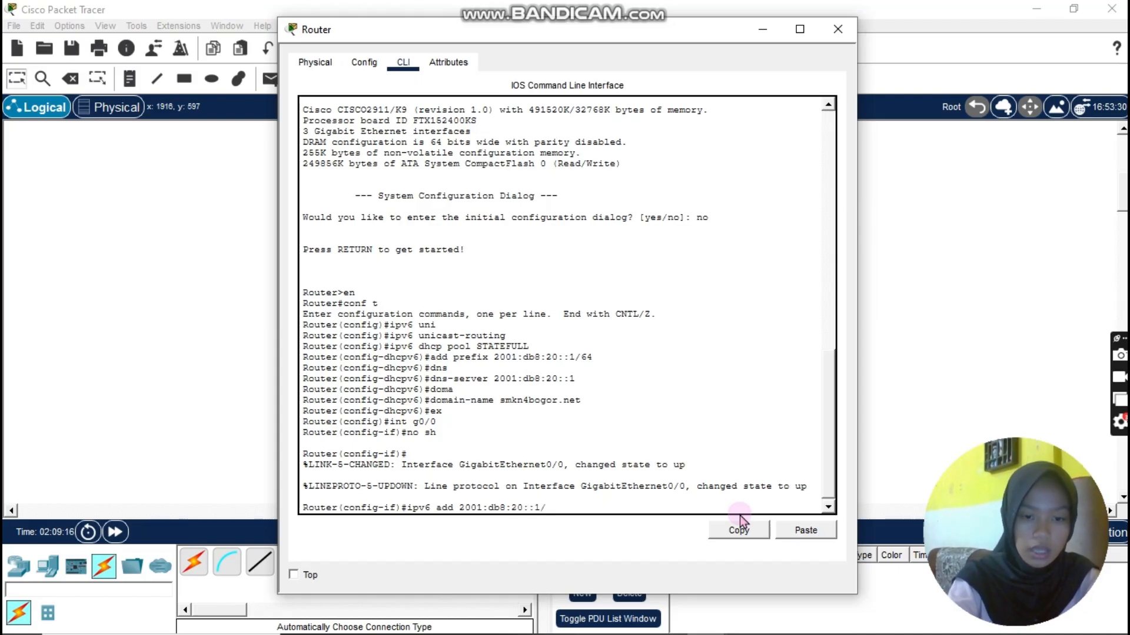
{"action": "type", "text": "/64"}
{"action": "key", "text": "Return"}
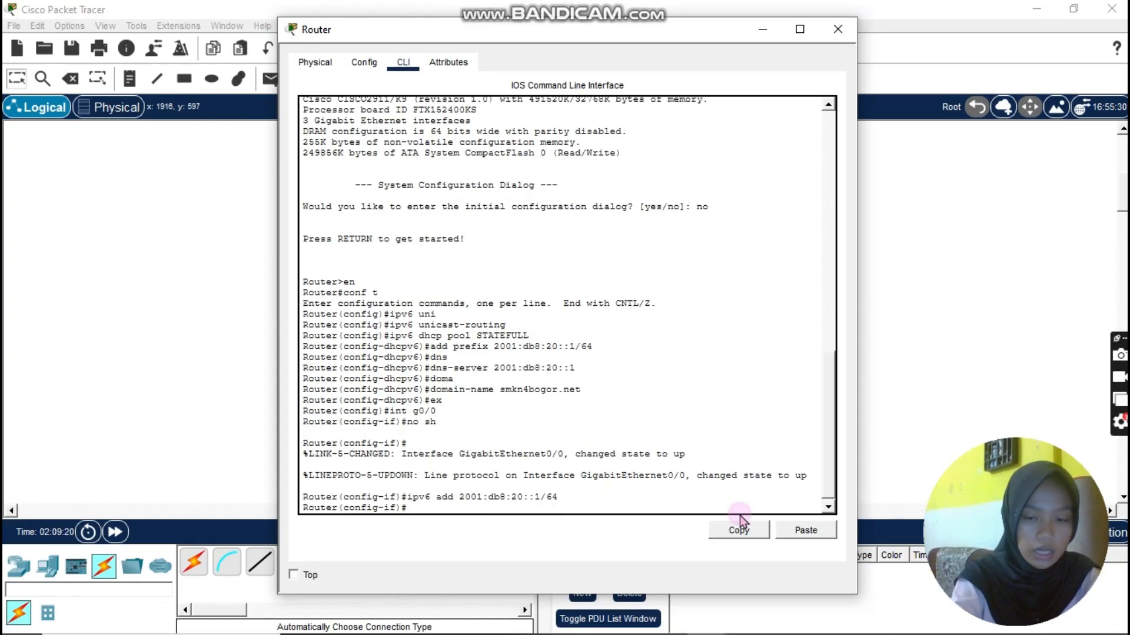
Try to assign the link-local address fe80::1 to interface g0/0 with the command "op add fe80::1 link-local"
{"action": "type", "text": "op"}
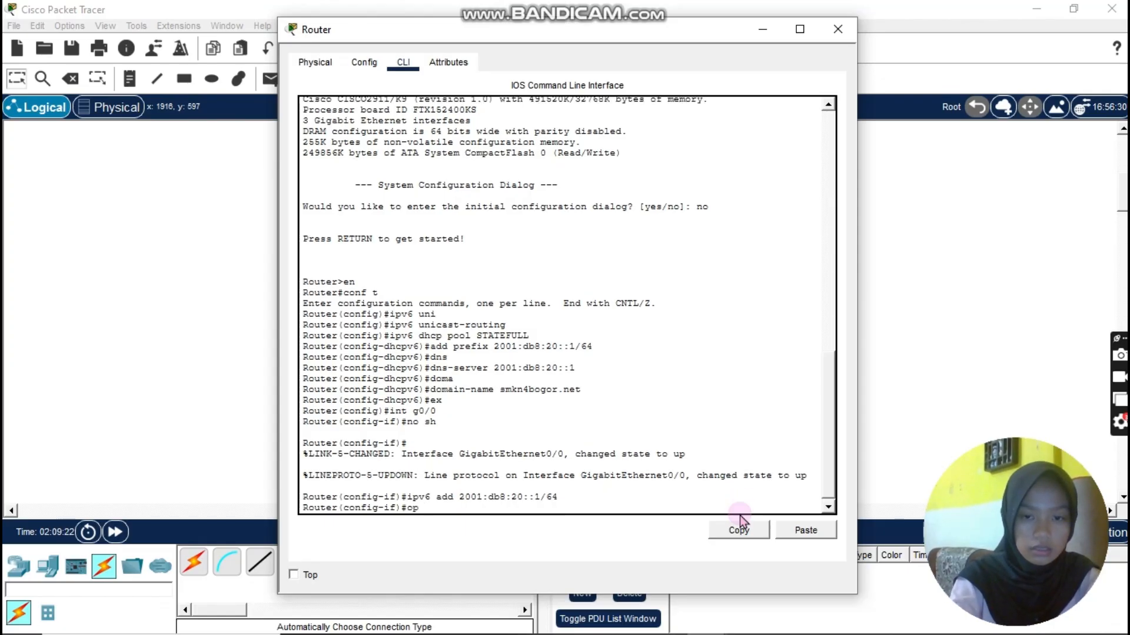
{"action": "type", "text": " a"}
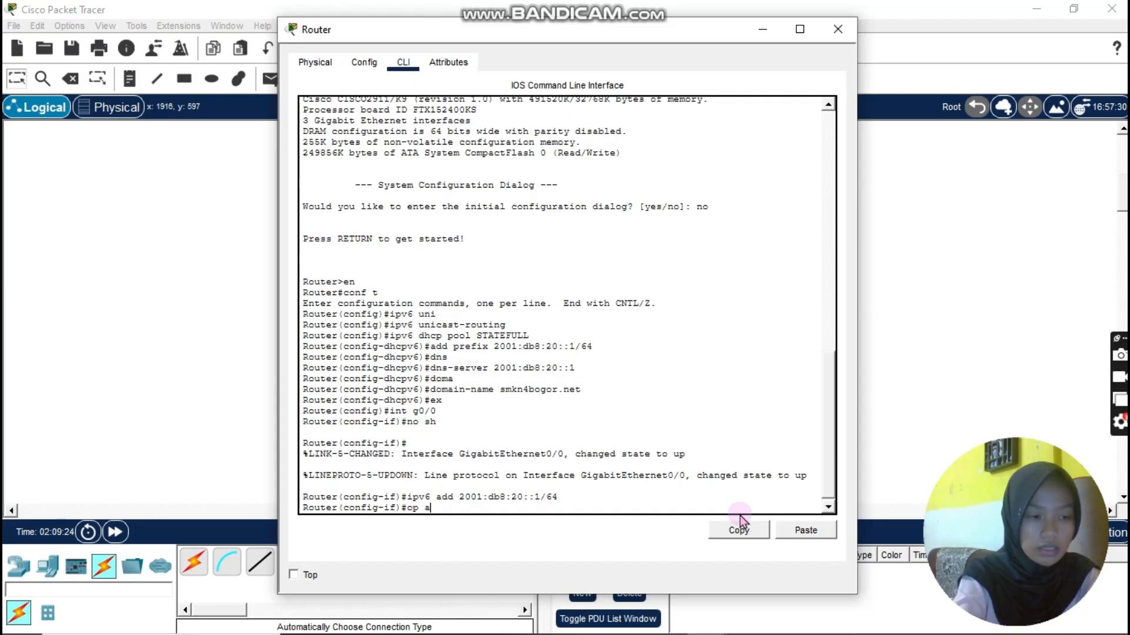
{"action": "type", "text": "dd "}
{"action": "type", "text": "fe8"}
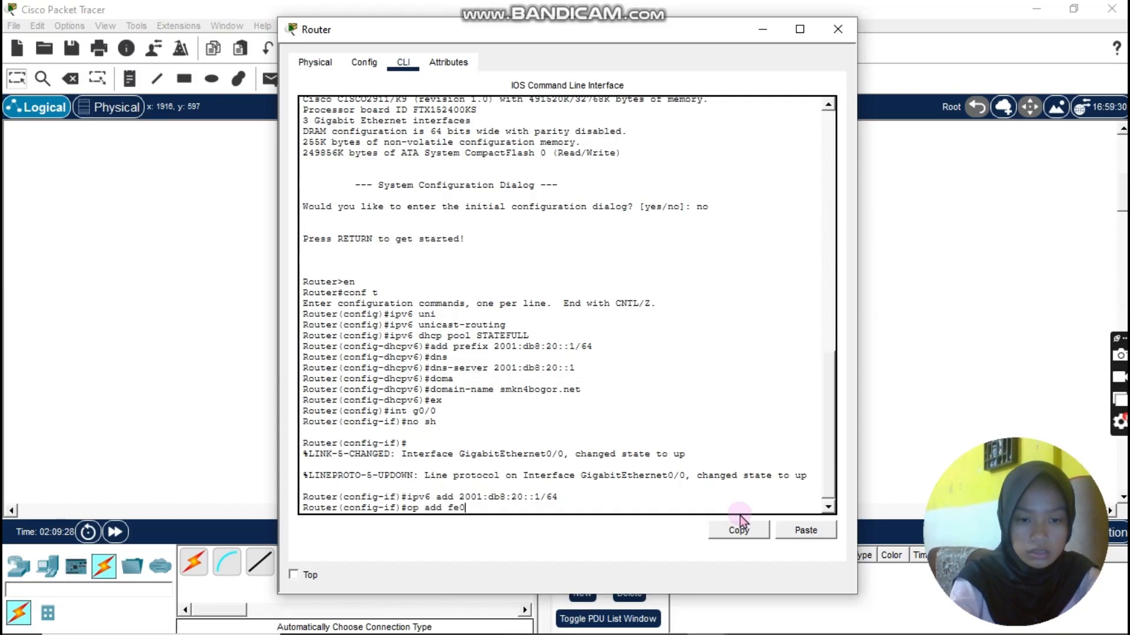
{"action": "type", "text": "0"}
{"action": "key", "text": "BackSpace"}
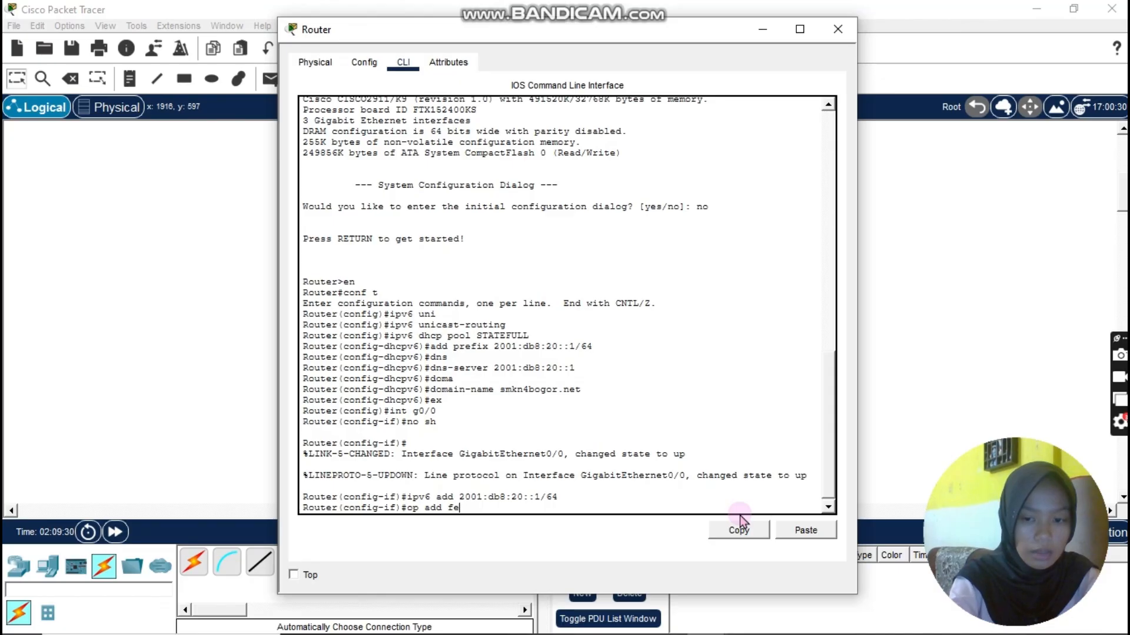
{"action": "type", "text": "80::"}
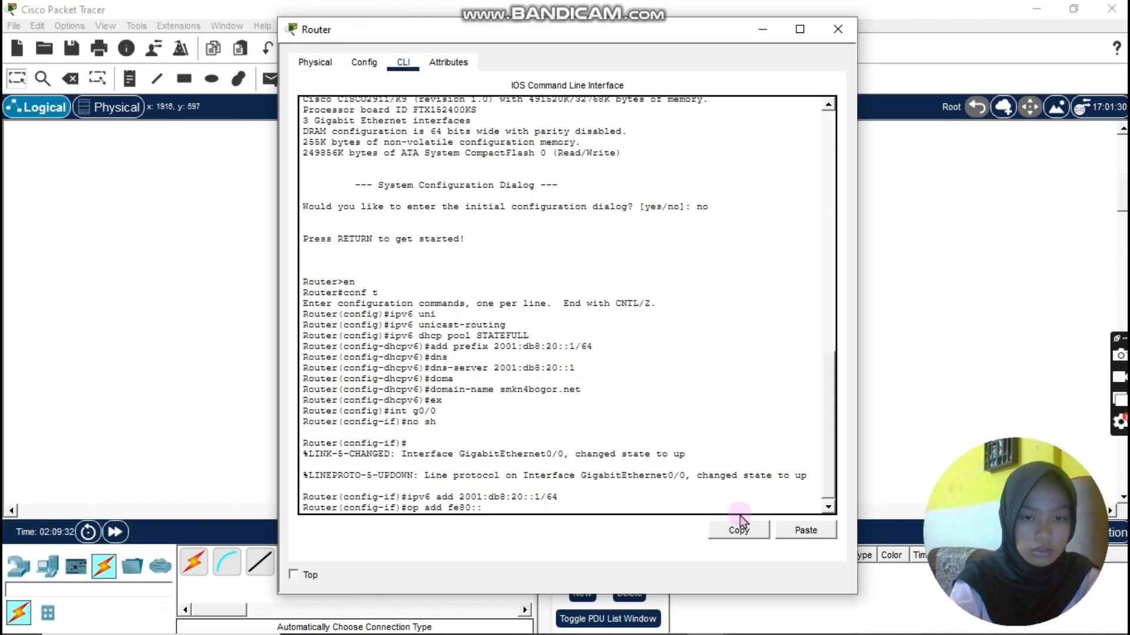
{"action": "type", "text": "1"}
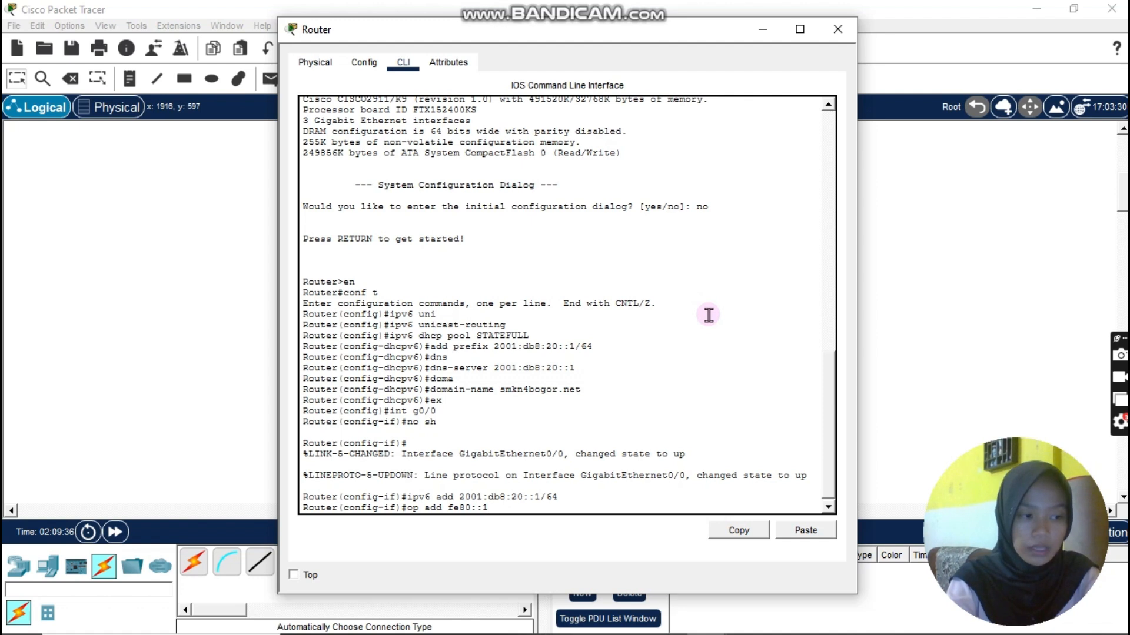
{"action": "type", "text": " link"}
{"action": "key", "text": "Tab"}
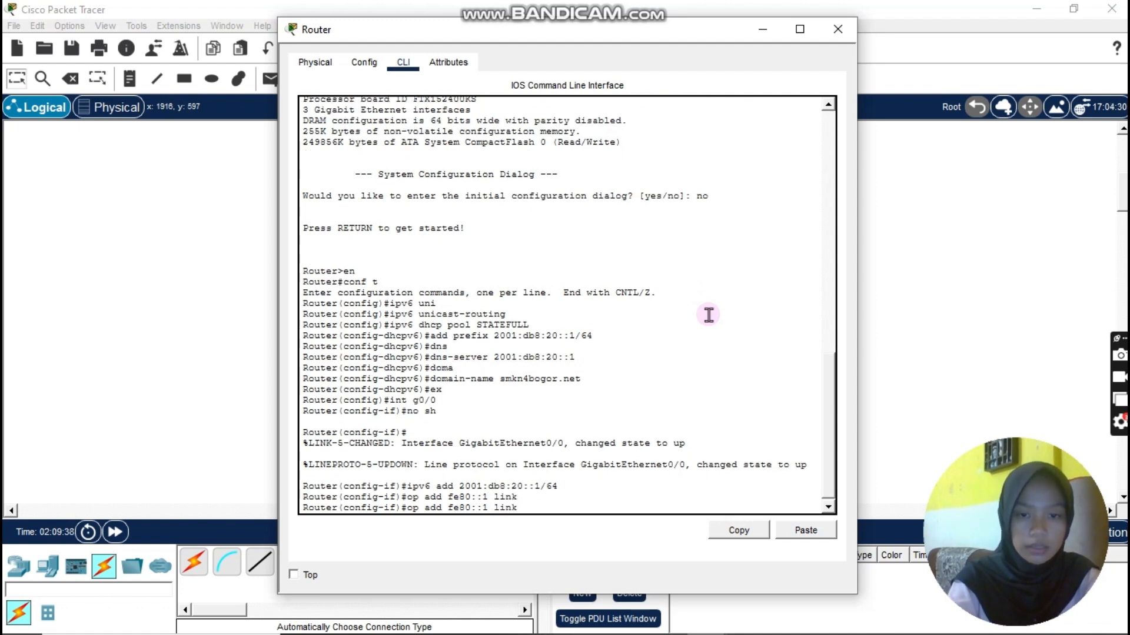
{"action": "type", "text": "-"}
{"action": "type", "text": "local"}
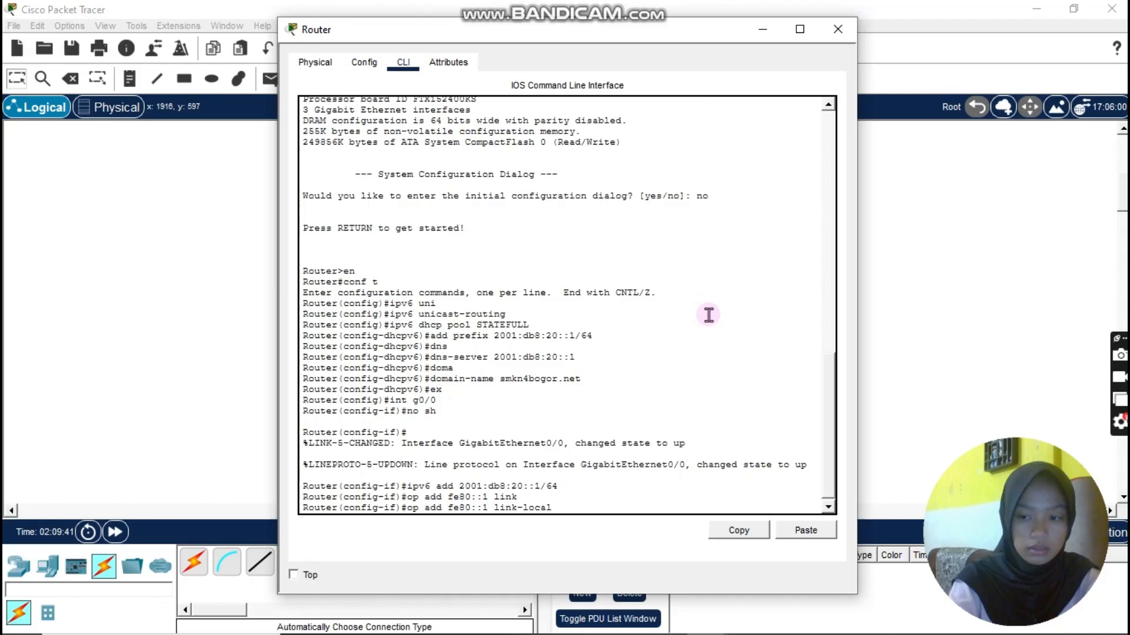
{"action": "key", "text": "Return"}
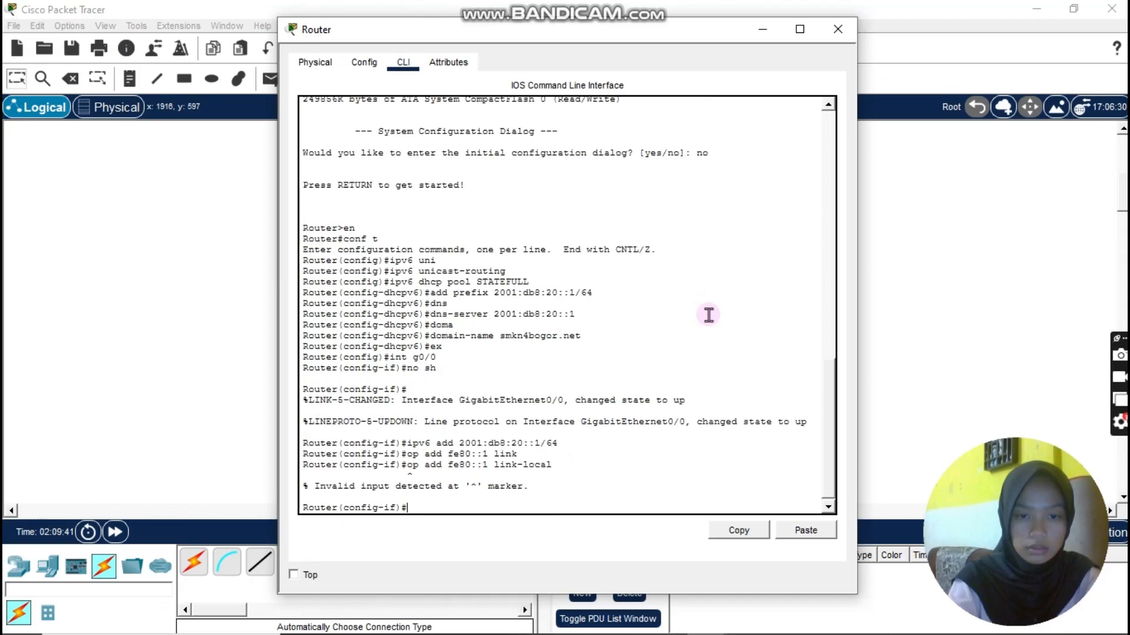
Try the link-local address command again, corrected to "ip add fe80::1 link-local"
{"action": "key", "text": "Up"}
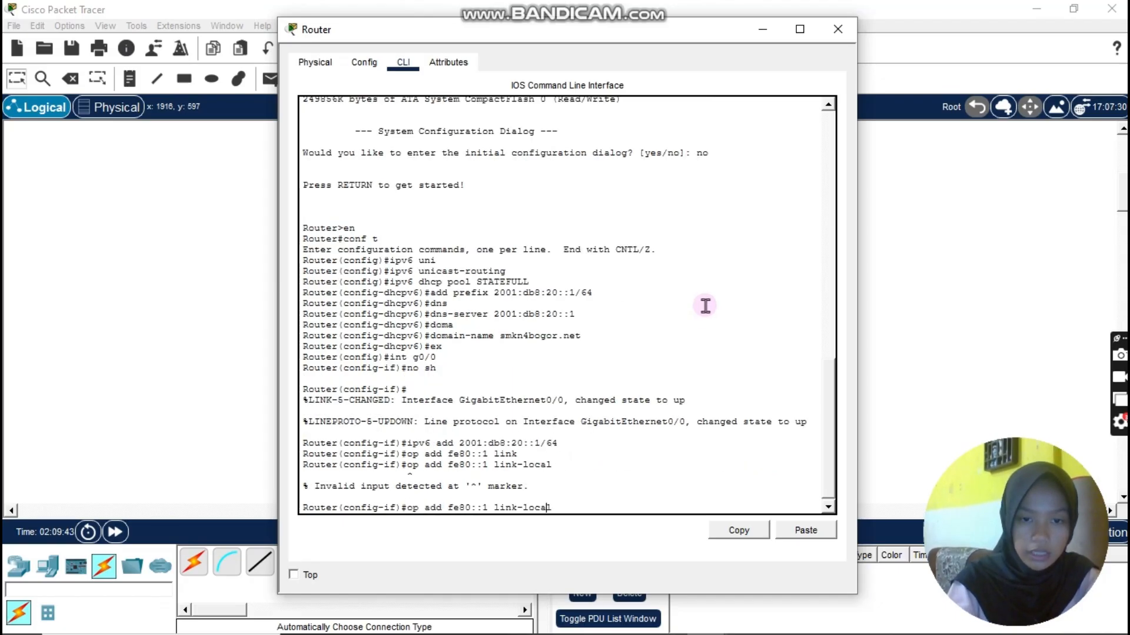
{"action": "key", "text": "Left"}
{"action": "key", "text": "Left"}
{"action": "key", "text": "Left"}
{"action": "key", "text": "Left"}
{"action": "key", "text": "Left"}
{"action": "key", "text": "Left"}
{"action": "key", "text": "Left"}
{"action": "key", "text": "Left"}
{"action": "key", "text": "Left"}
{"action": "key", "text": "Left"}
{"action": "key", "text": "Left"}
{"action": "key", "text": "Left"}
{"action": "key", "text": "Left"}
{"action": "key", "text": "Left"}
{"action": "key", "text": "Left"}
{"action": "key", "text": "Left"}
{"action": "key", "text": "Left"}
{"action": "key", "text": "Left"}
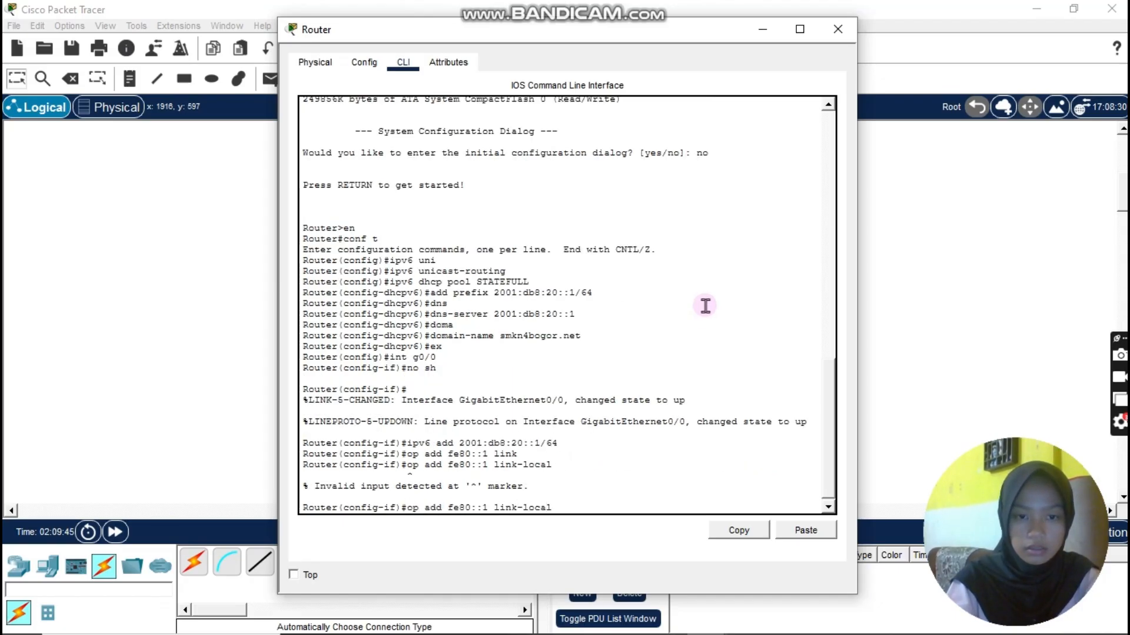
{"action": "key", "text": "Left"}
{"action": "key", "text": "Left"}
{"action": "key", "text": "Left"}
{"action": "key", "text": "Left"}
{"action": "key", "text": "Left"}
{"action": "key", "text": "Left"}
{"action": "key", "text": "BackSpace"}
{"action": "type", "text": "i"}
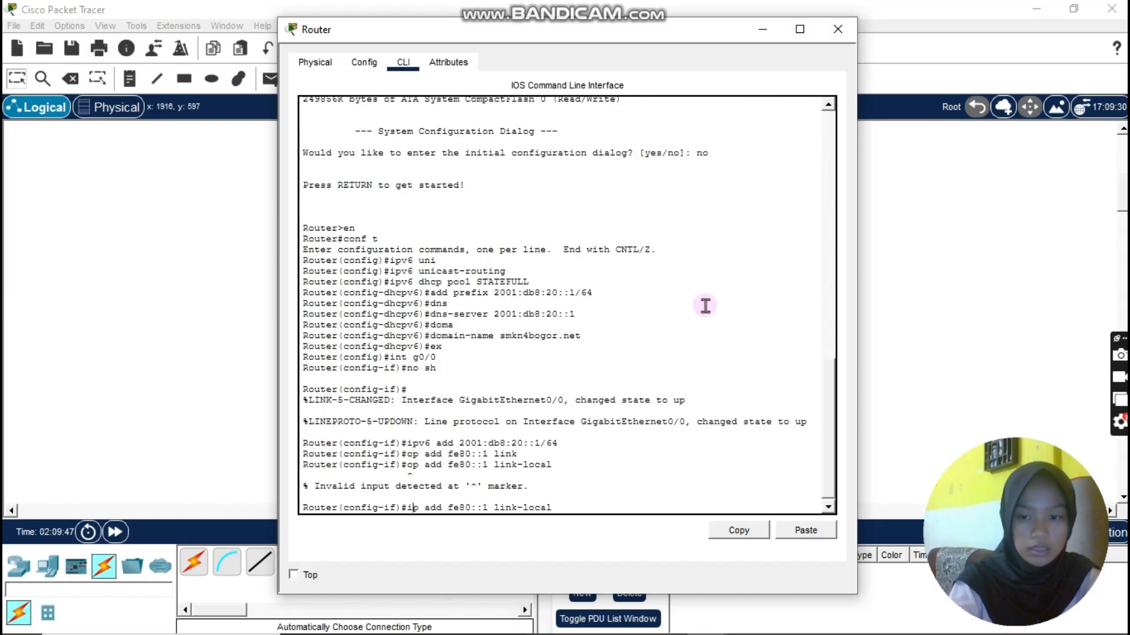
{"action": "key", "text": "Return"}
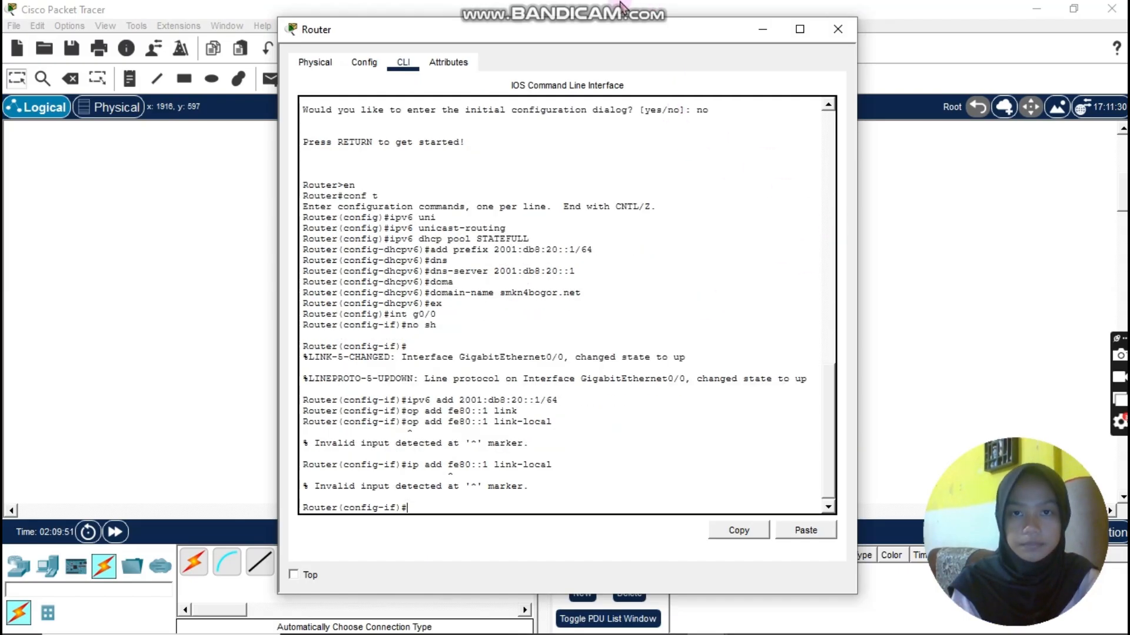
Assign fe80::1 as the link-local address of interface g0/0 by correcting the previous command to "ipv6 add fe80::1 link-local"
{"action": "left_click", "coordinate": [491, 634]}
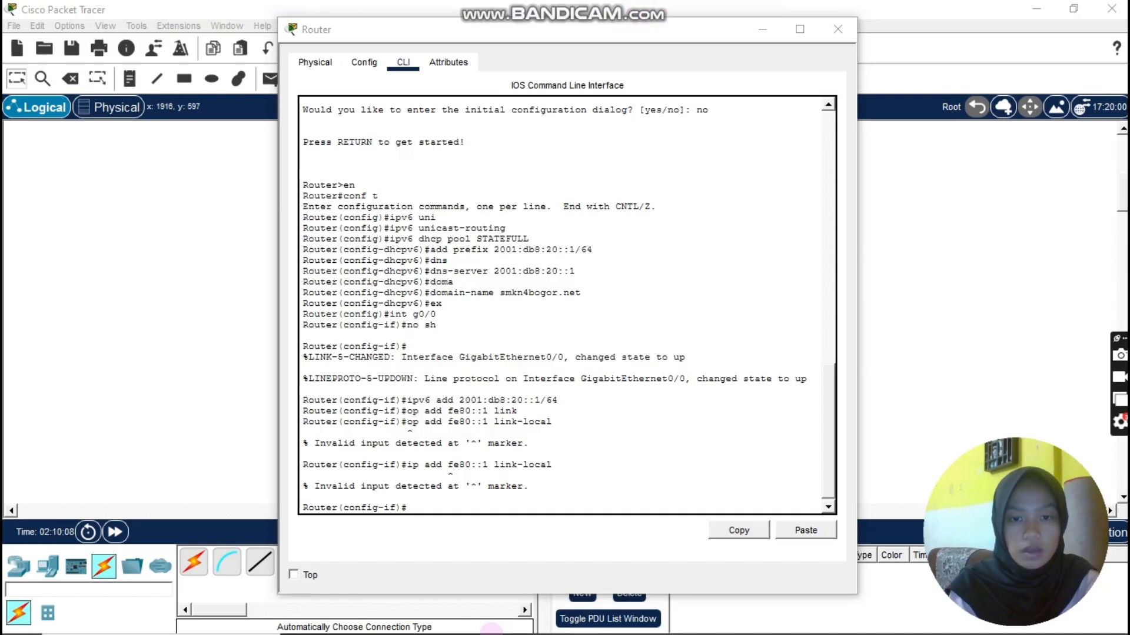
{"action": "left_click", "coordinate": [441, 504]}
{"action": "key", "text": "Up"}
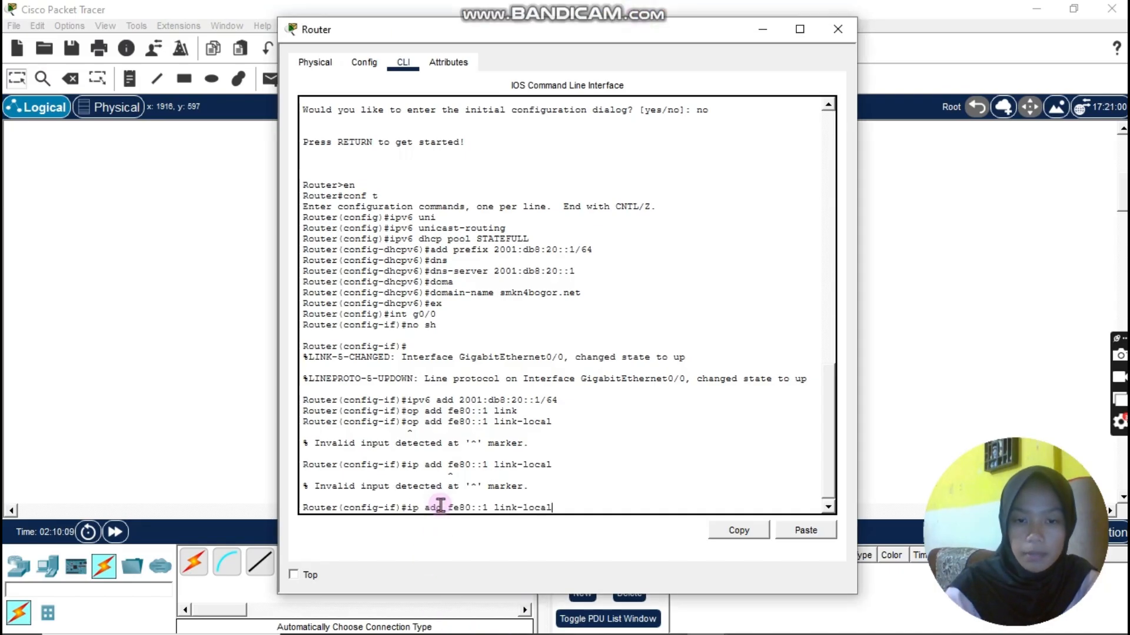
{"action": "key", "text": "Left"}
{"action": "key", "text": "Left"}
{"action": "key", "text": "Left"}
{"action": "key", "text": "Left"}
{"action": "key", "text": "Left"}
{"action": "key", "text": "Left"}
{"action": "key", "text": "Left"}
{"action": "key", "text": "Left"}
{"action": "key", "text": "Left"}
{"action": "key", "text": "Left"}
{"action": "key", "text": "Left"}
{"action": "key", "text": "Left"}
{"action": "key", "text": "Left"}
{"action": "key", "text": "Left"}
{"action": "key", "text": "Left"}
{"action": "key", "text": "Left"}
{"action": "key", "text": "Left"}
{"action": "key", "text": "Left"}
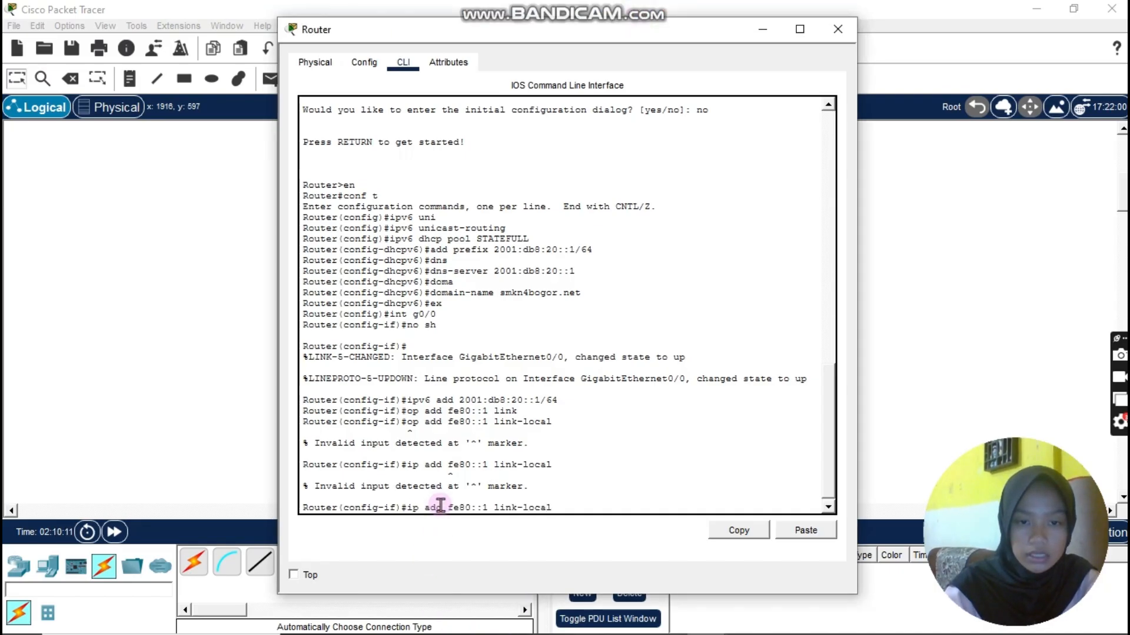
{"action": "type", "text": "v6"}
{"action": "key", "text": "Return"}
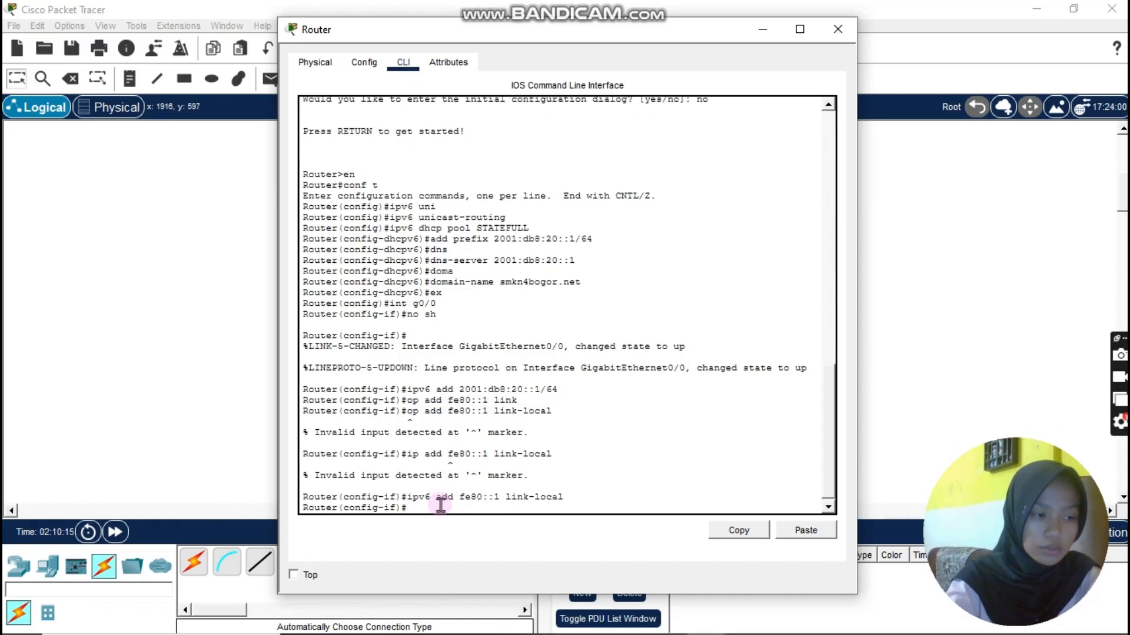
Look up the "ipv6 nd" options and set the managed-config-flag on interface g0/0
{"action": "type", "text": "ipv6 "}
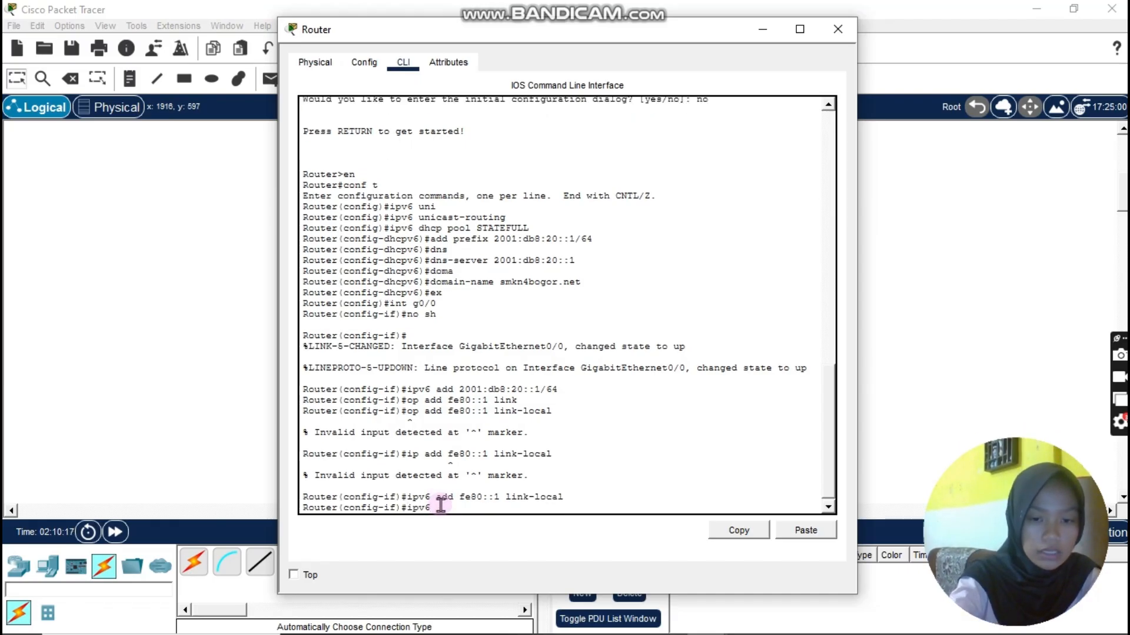
{"action": "type", "text": "nd?"}
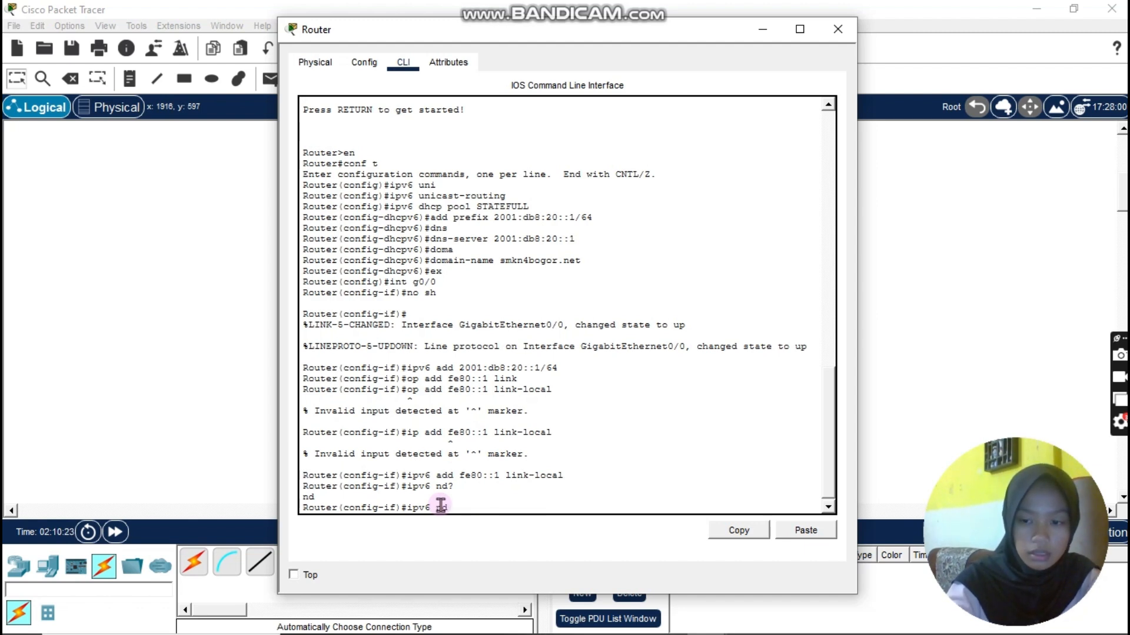
{"action": "type", "text": "?"}
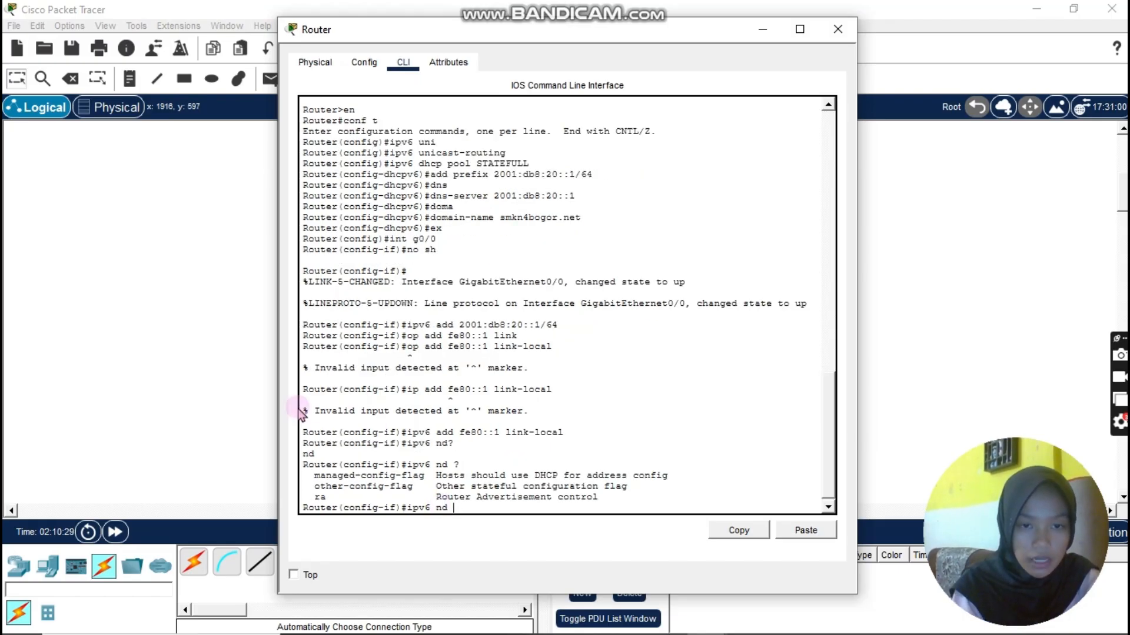
{"action": "type", "text": "an"}
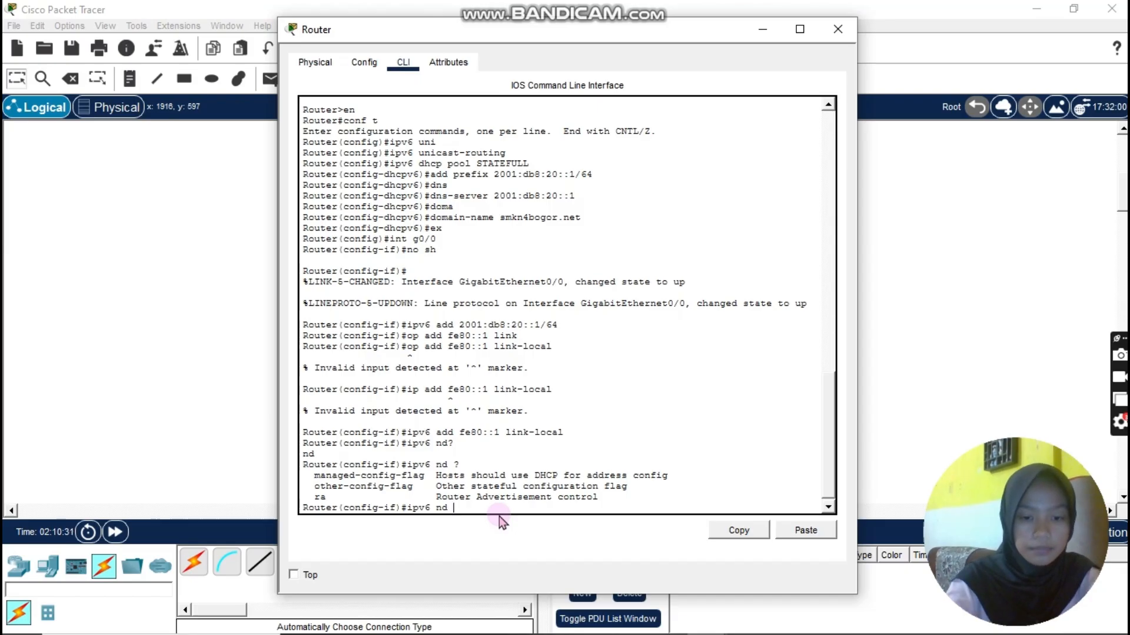
{"action": "key", "text": "Tab"}
{"action": "key", "text": "BackSpace"}
{"action": "key", "text": "BackSpace"}
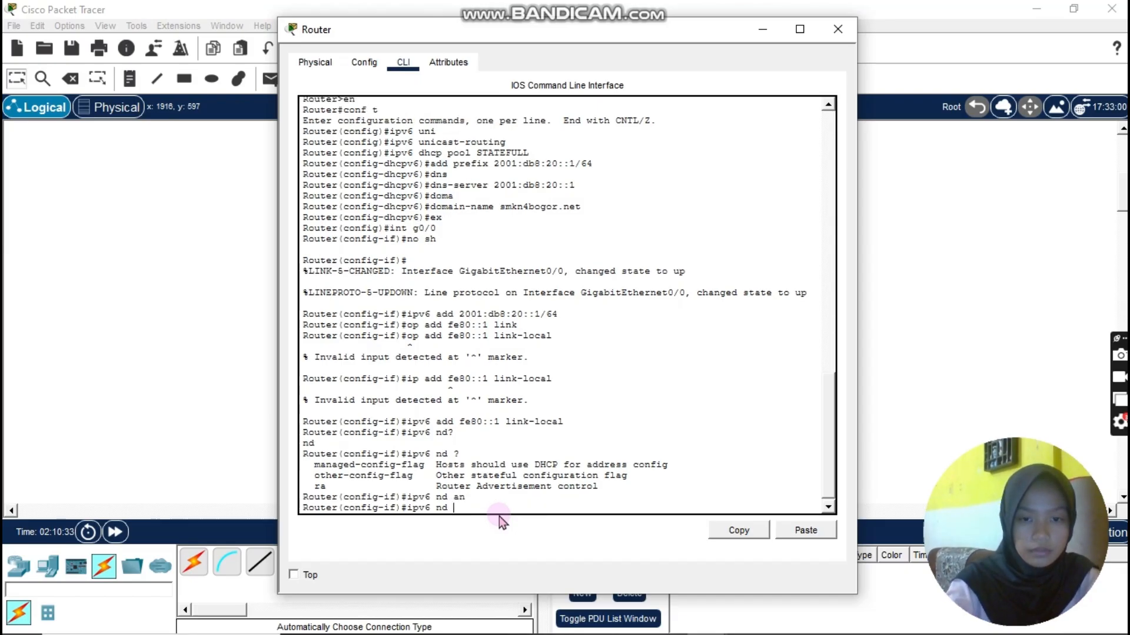
{"action": "type", "text": "ma"}
{"action": "key", "text": "Tab"}
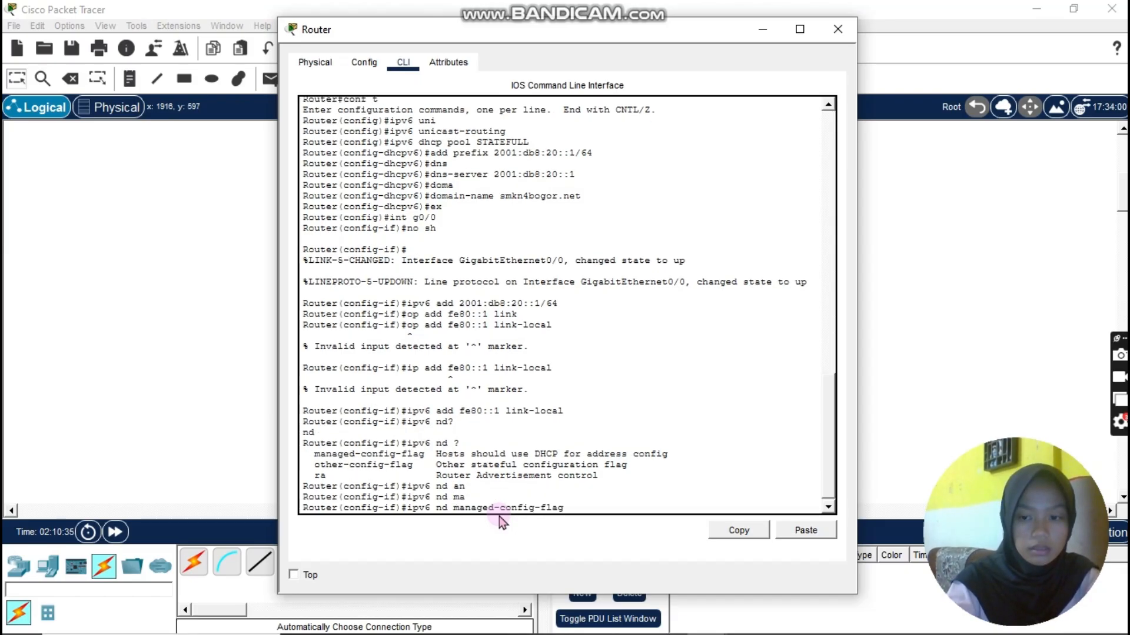
{"action": "key", "text": "Return"}
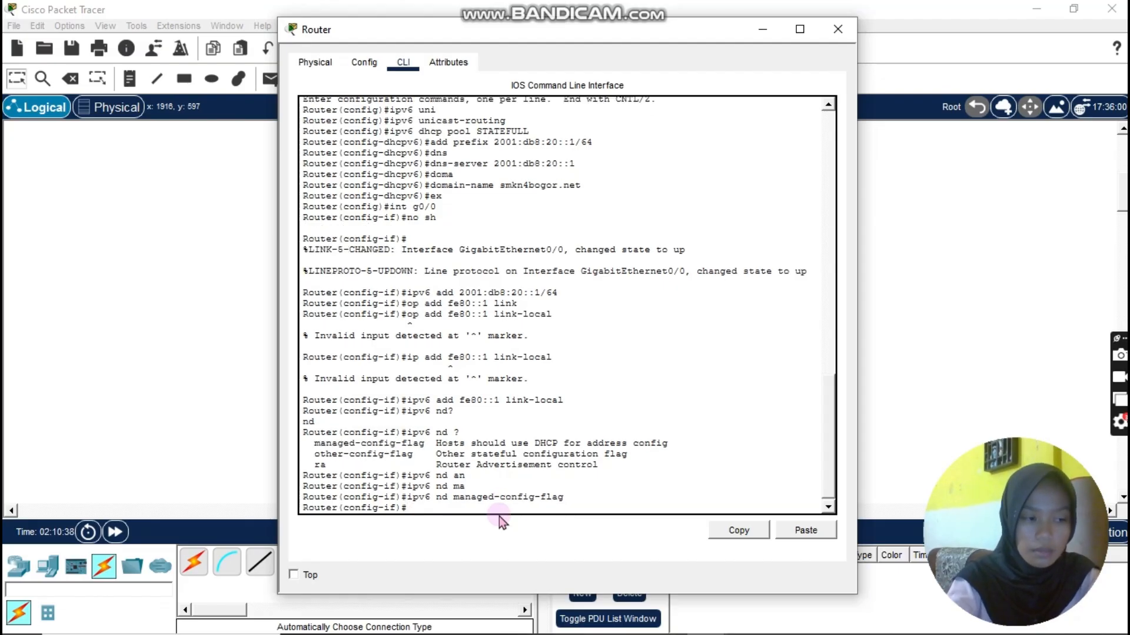
Bind the DHCPv6 pool to interface g0/0 with the command "ipv6 dhcp server STATEFULL"
{"action": "type", "text": "ipv6"}
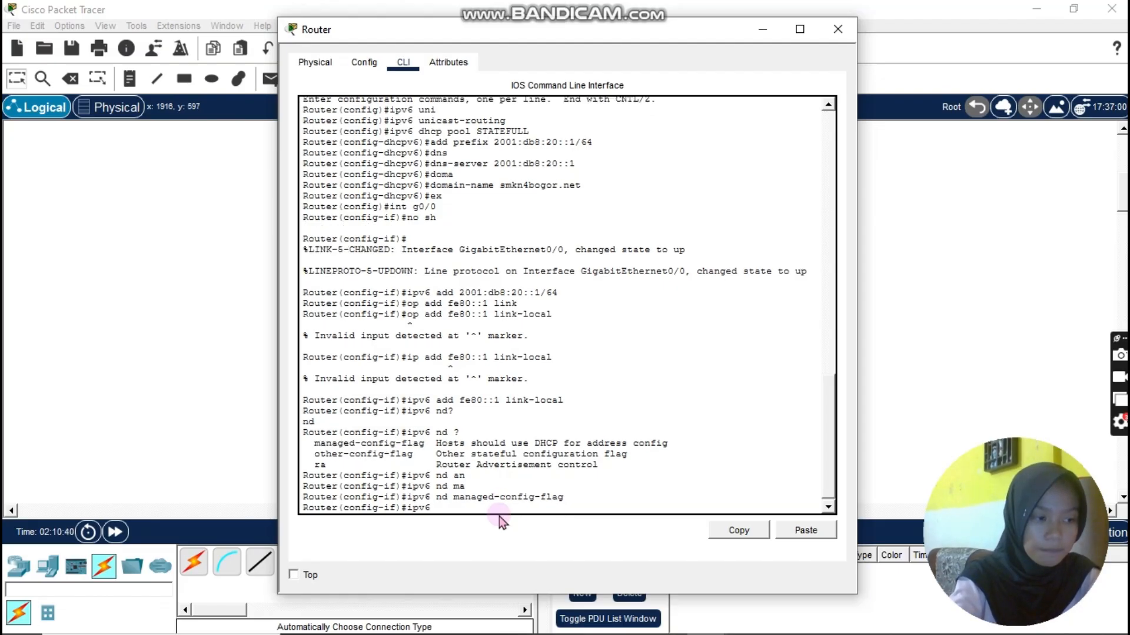
{"action": "type", "text": " dcp"}
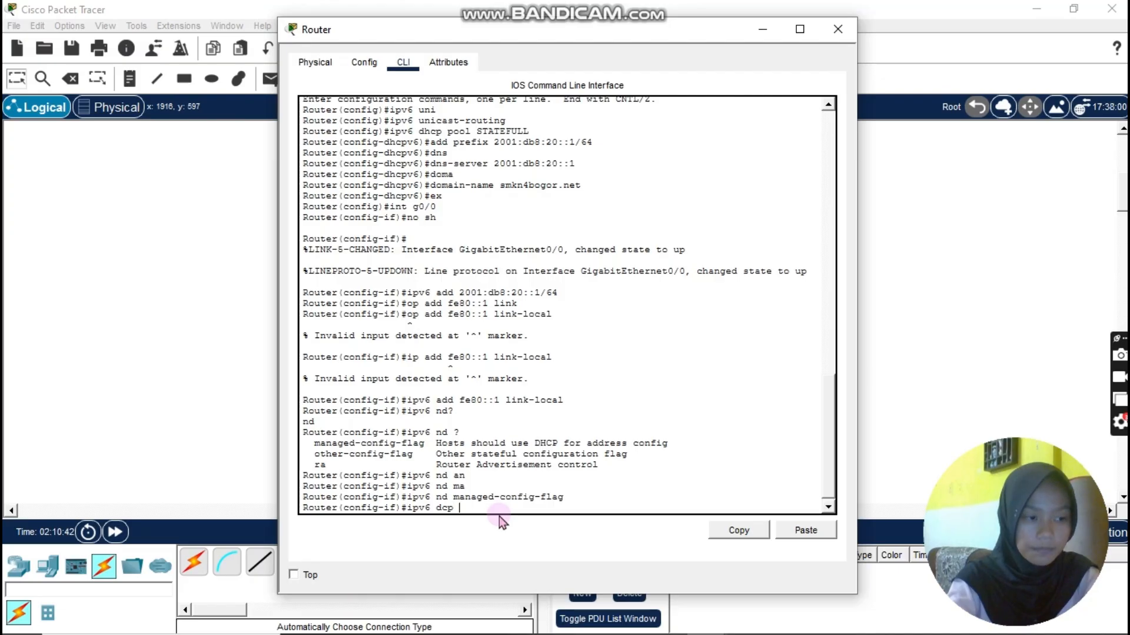
{"action": "key", "text": "BackSpace"}
{"action": "key", "text": "BackSpace"}
{"action": "key", "text": "BackSpace"}
{"action": "type", "text": "hcp"}
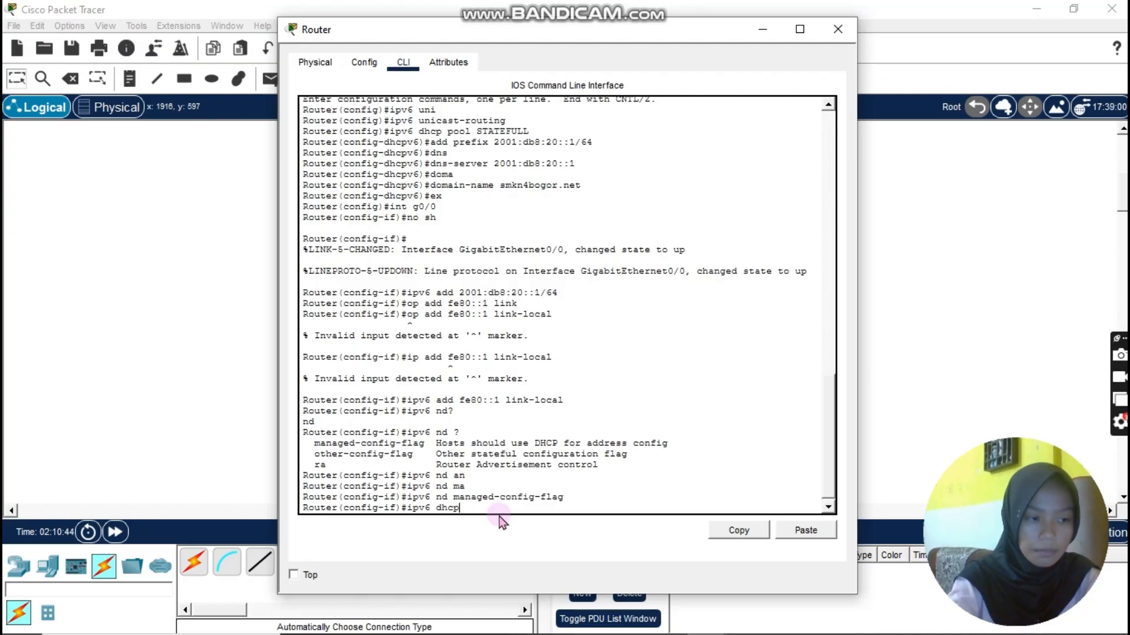
{"action": "type", "text": " server"}
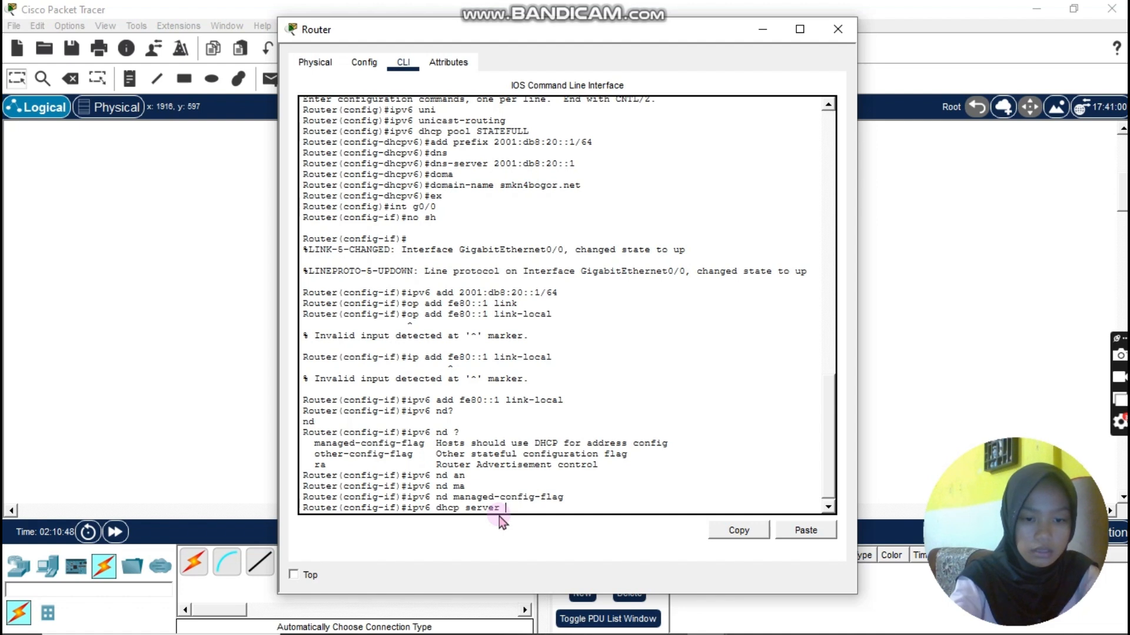
{"action": "type", "text": " STATEFULL"}
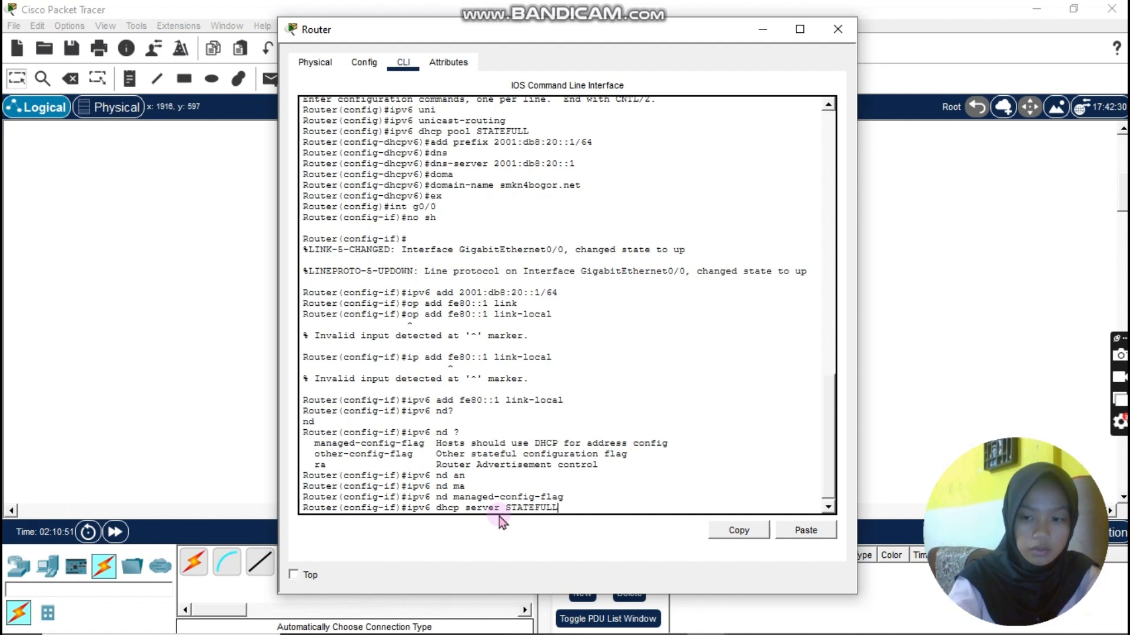
{"action": "key", "text": "Return"}
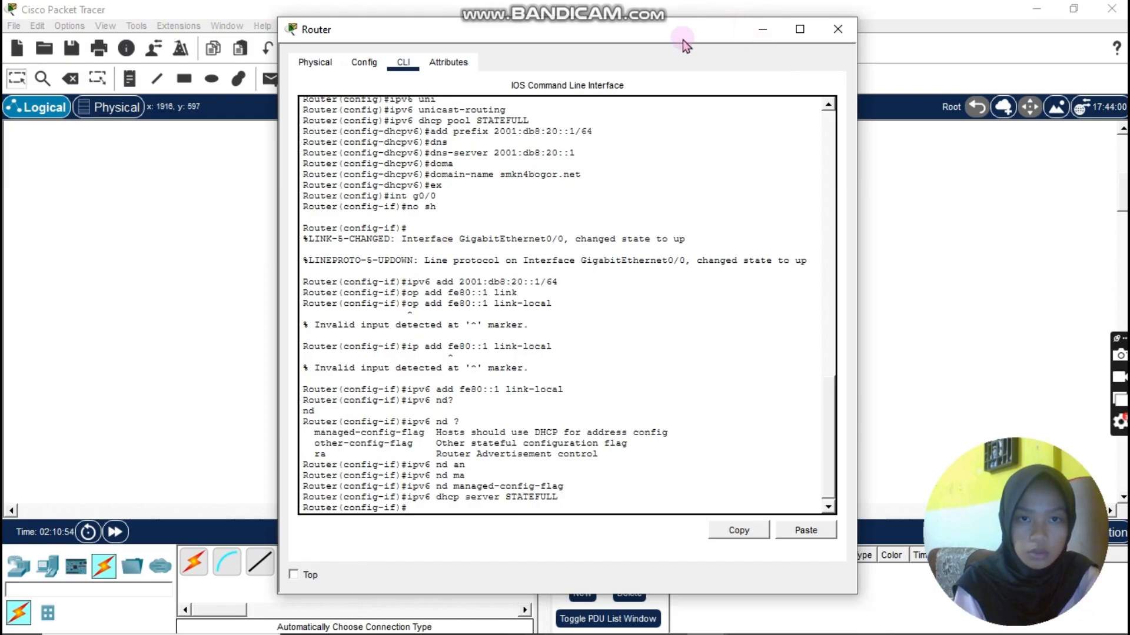
Query the available options for "do sh ipv6 dhcp" on the Router, and close its window
{"action": "left_click_drag", "start_coordinate": [683, 40], "coordinate": [565, 19]}
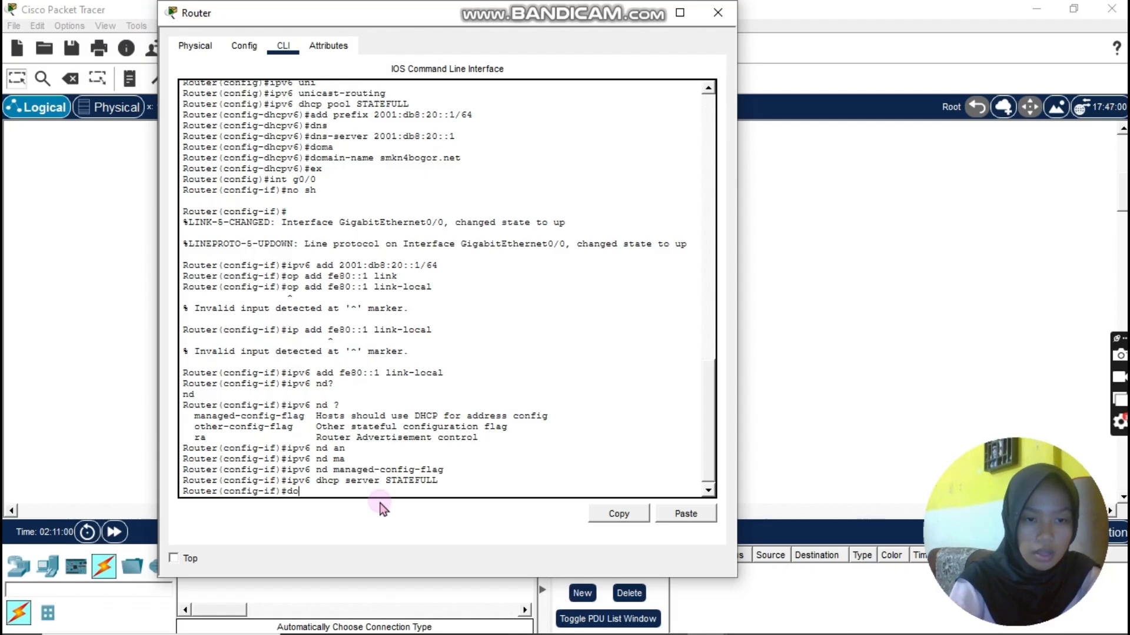
{"action": "type", "text": "do sh"}
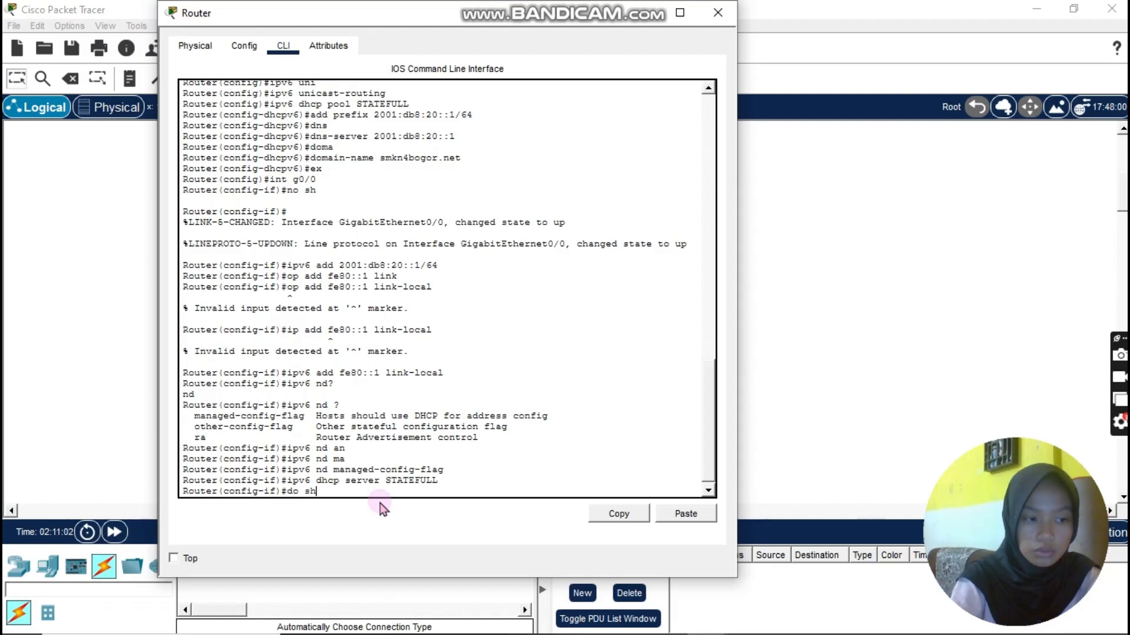
{"action": "type", "text": " ipv6"}
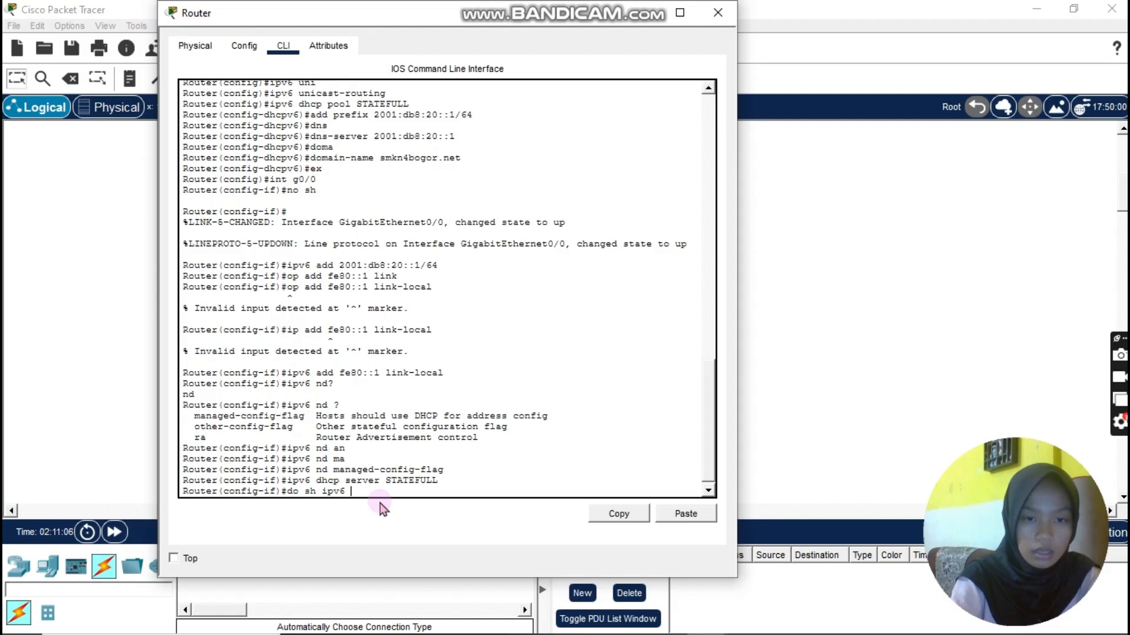
{"action": "type", "text": " dhcp"}
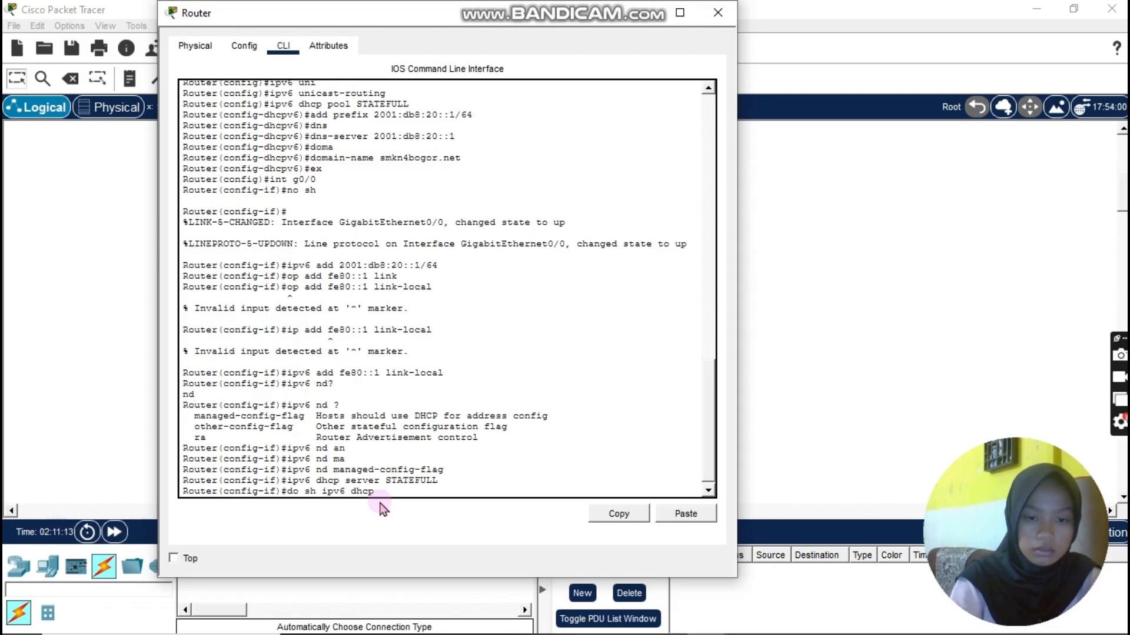
{"action": "type", "text": " ?"}
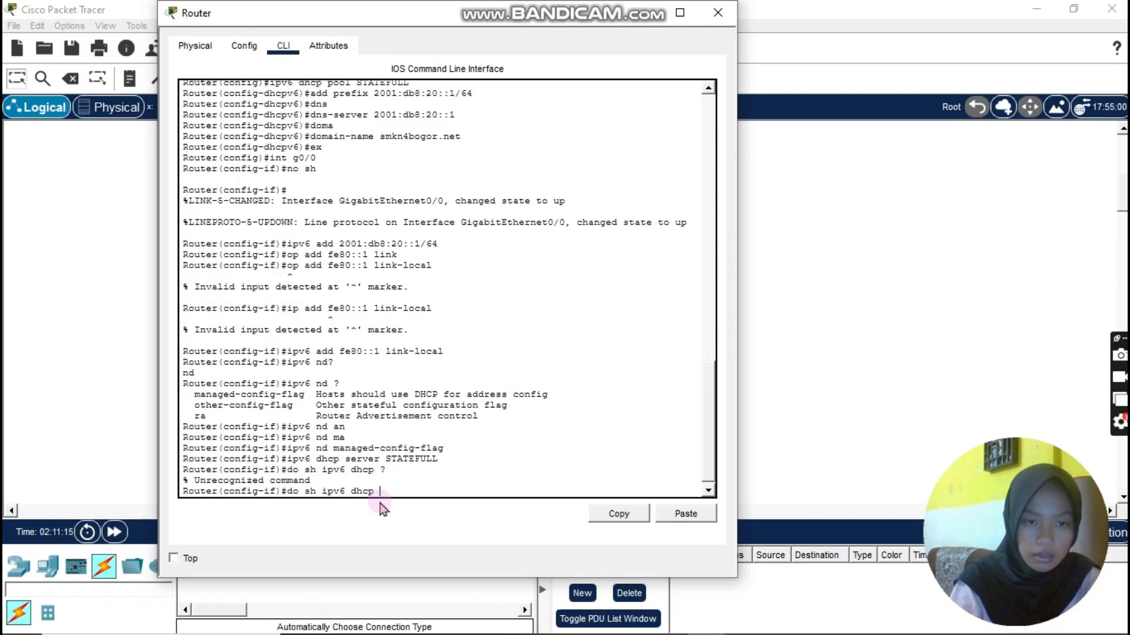
{"action": "key", "text": "BackSpace"}
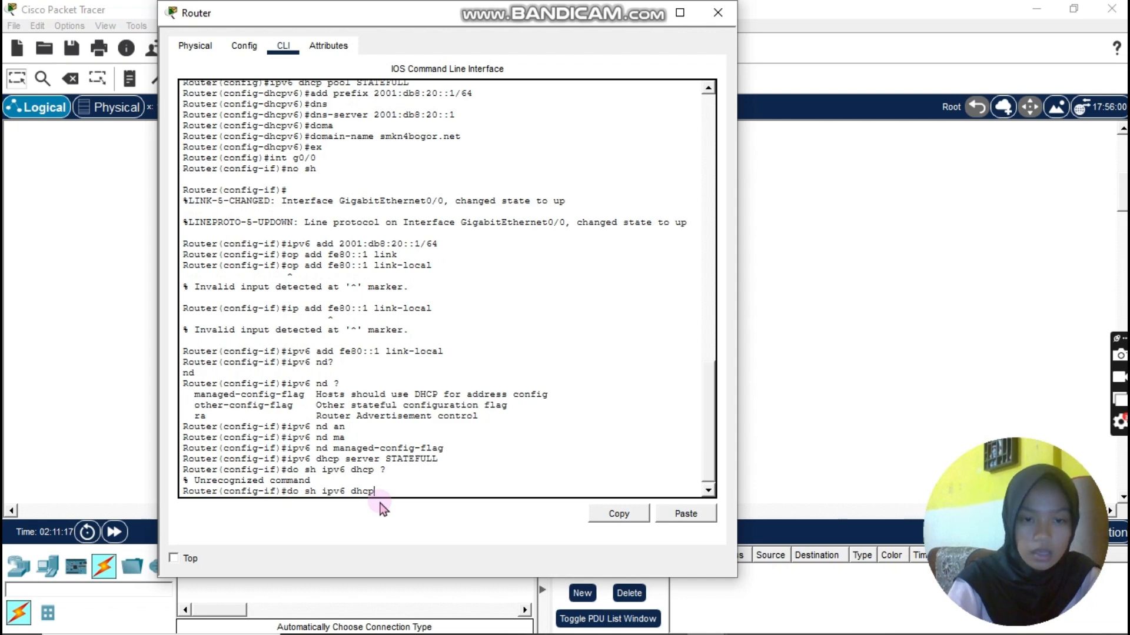
{"action": "left_click", "coordinate": [718, 13]}
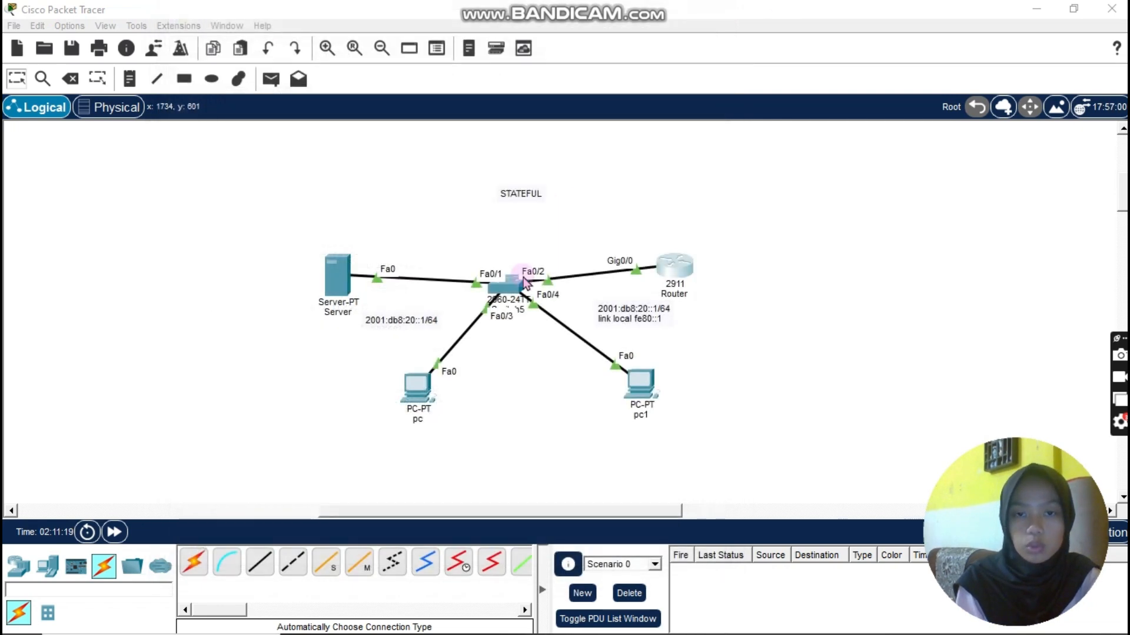
Set the IPv6 configuration of the PC named pc to Automatic and close its window
{"action": "left_click", "coordinate": [415, 390]}
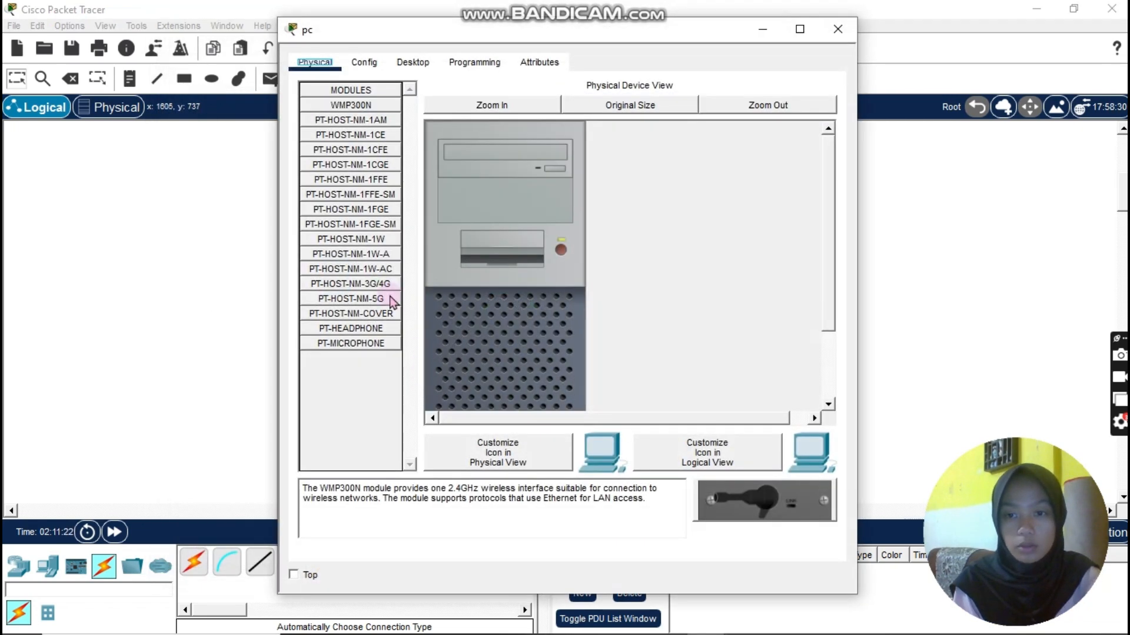
{"action": "left_click", "coordinate": [412, 64]}
{"action": "left_click", "coordinate": [338, 161]}
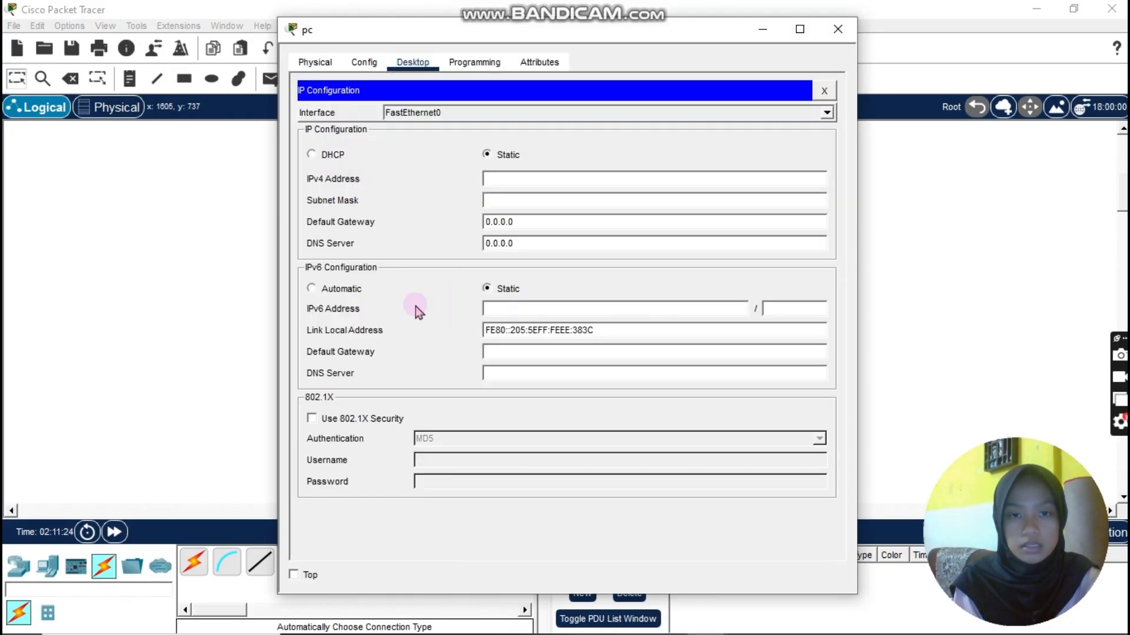
{"action": "left_click", "coordinate": [311, 289]}
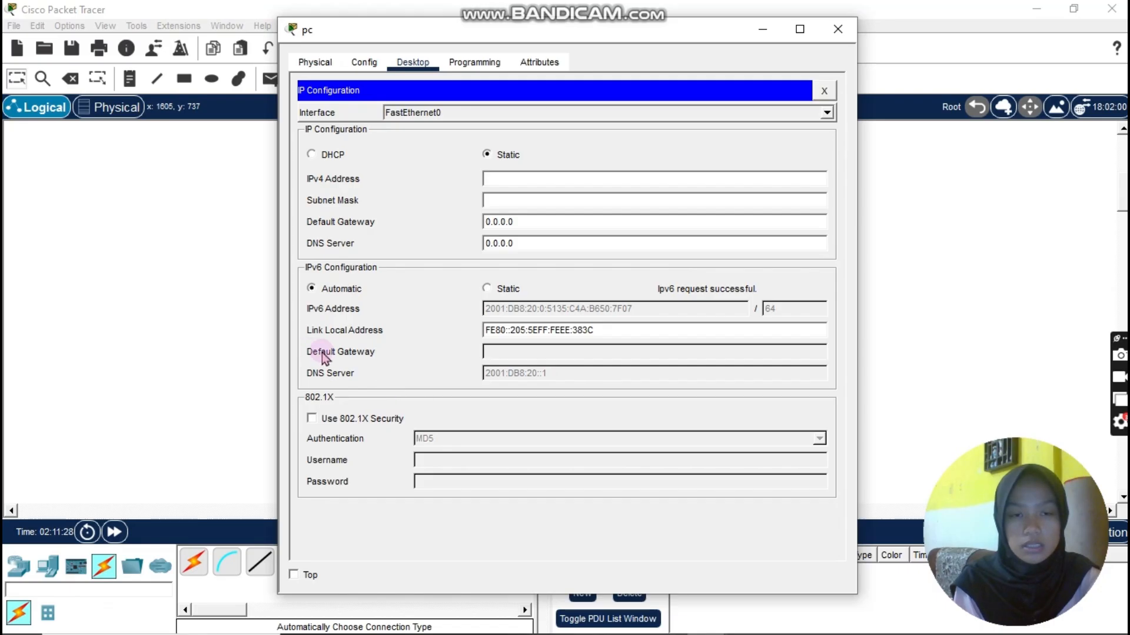
{"action": "left_click", "coordinate": [804, 7]}
{"action": "left_click", "coordinate": [838, 28]}
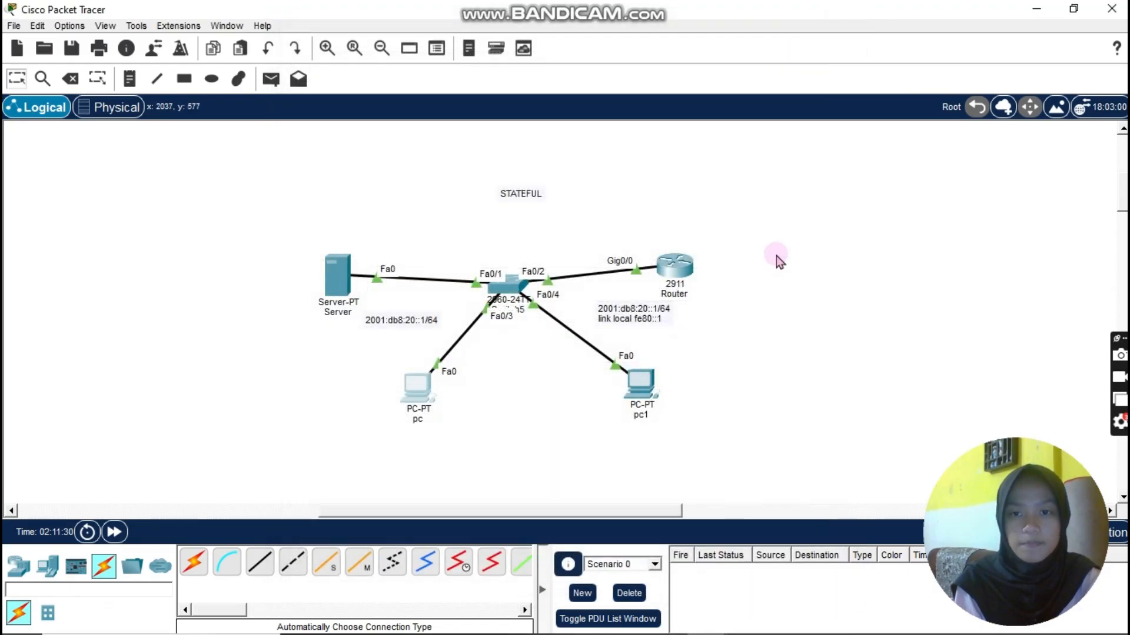
Set the IPv6 configuration of the PC named pc1 to Automatic
{"action": "left_click", "coordinate": [638, 390]}
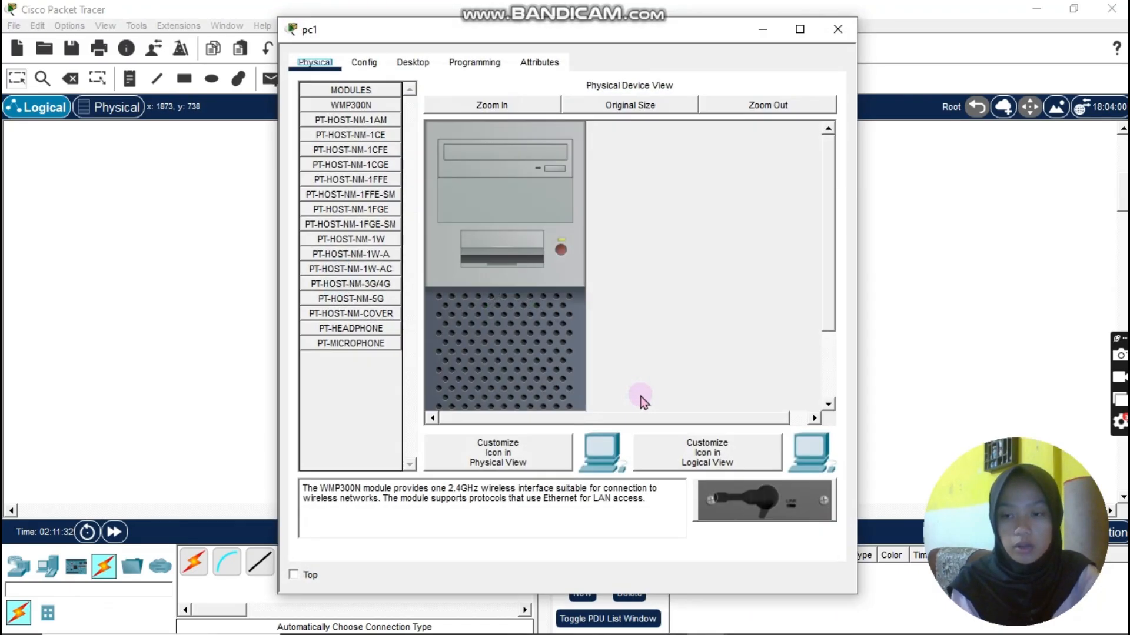
{"action": "left_click", "coordinate": [422, 65]}
{"action": "left_click", "coordinate": [368, 152]}
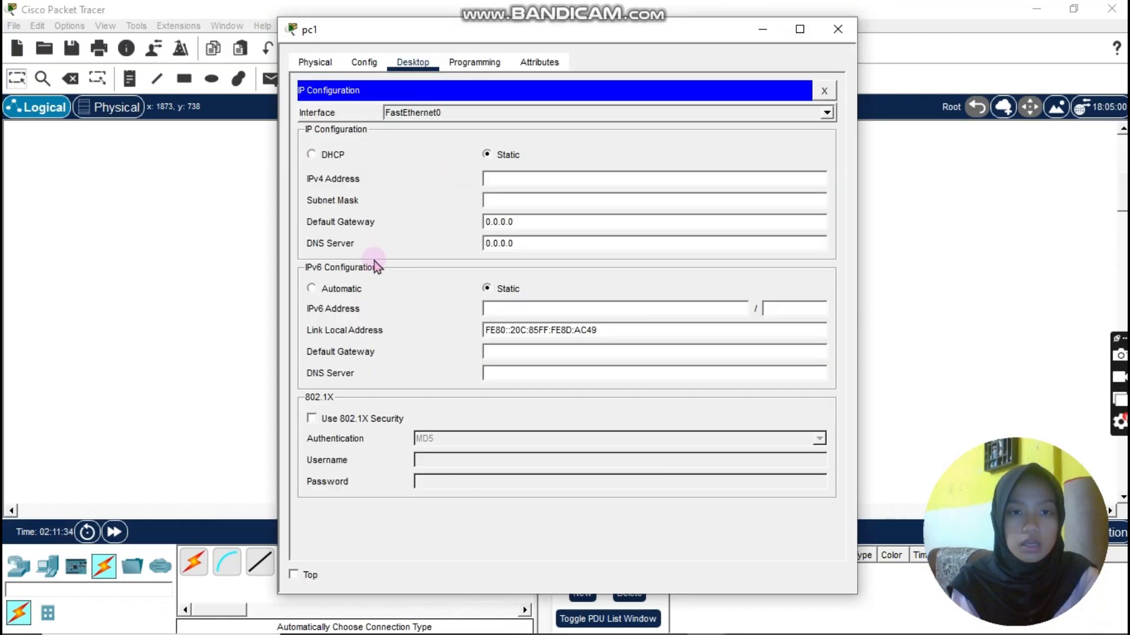
{"action": "left_click", "coordinate": [312, 288]}
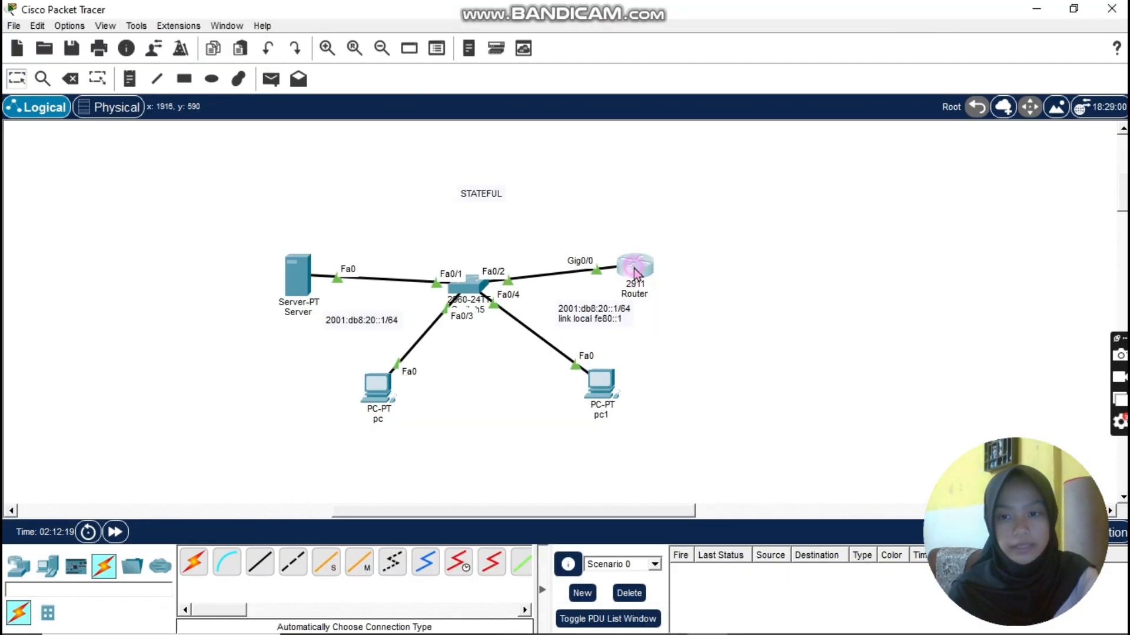
Display the Router's DHCPv6 client bindings by completing the pending command as "do sh ipv6 dhcp binding"
{"action": "left_click", "coordinate": [641, 290]}
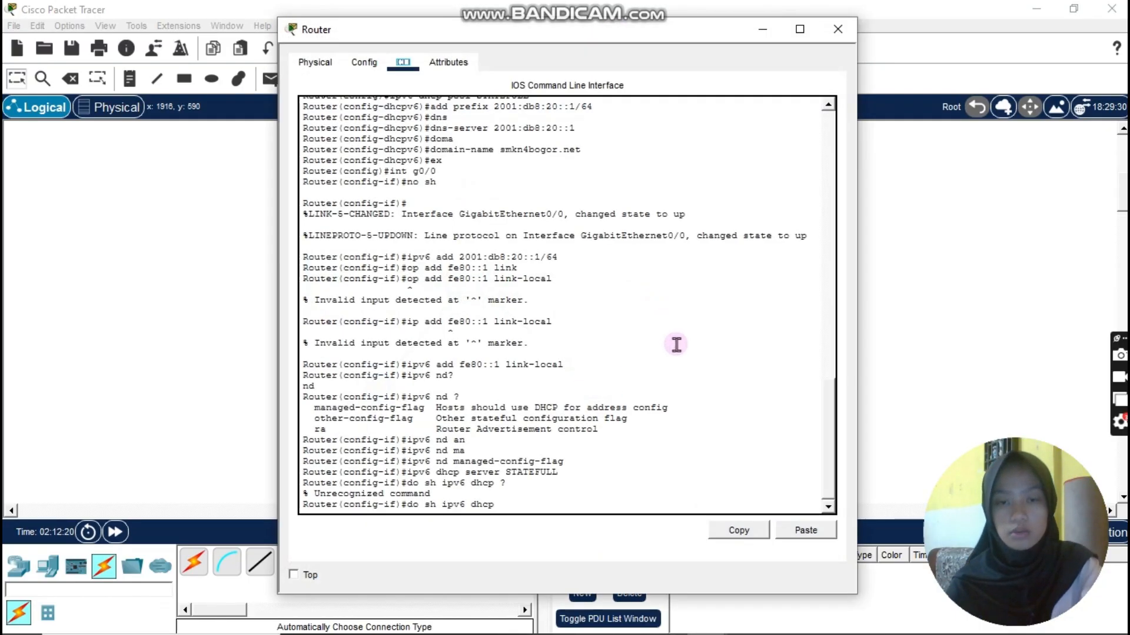
{"action": "left_click", "coordinate": [617, 498]}
{"action": "type", "text": "bindng"}
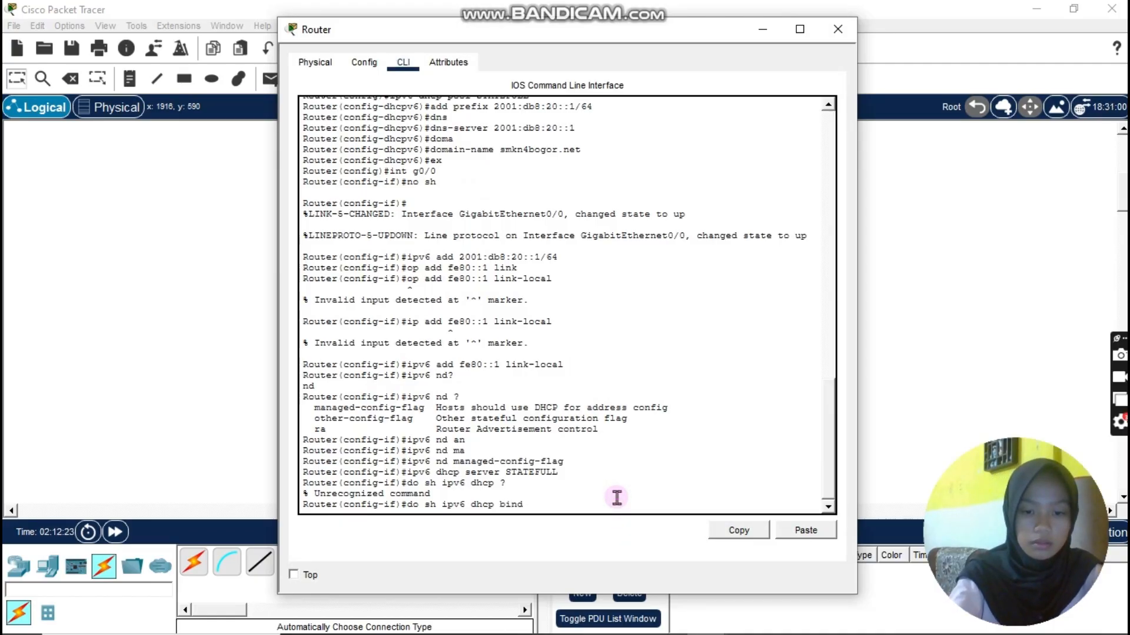
{"action": "key", "text": "BackSpace"}
{"action": "key", "text": "BackSpace"}
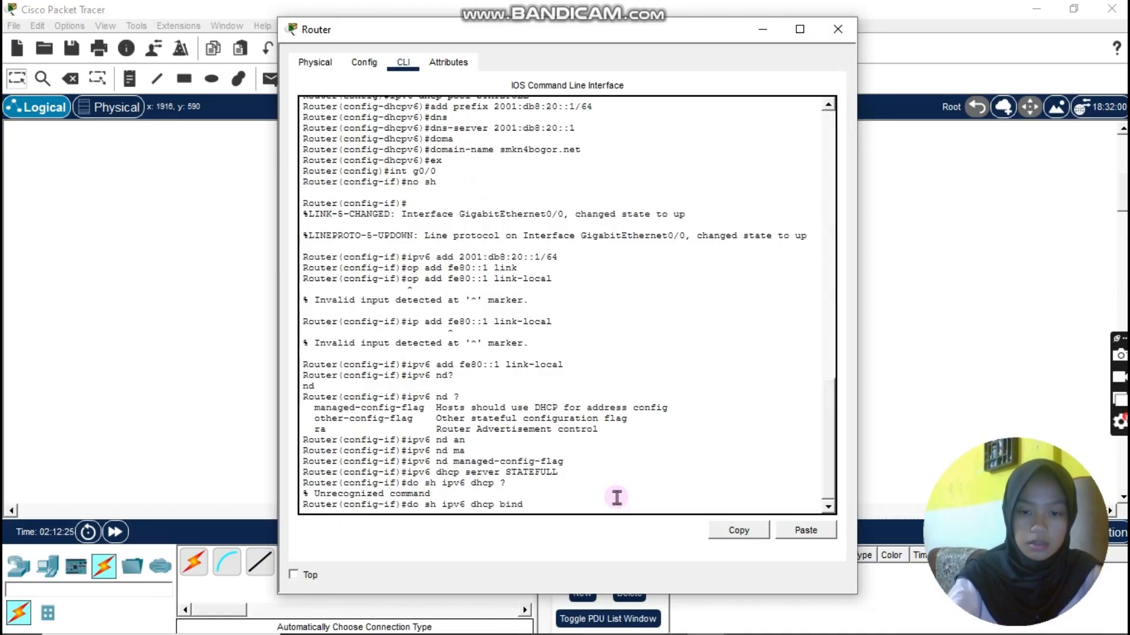
{"action": "type", "text": "ing"}
{"action": "key", "text": "Return"}
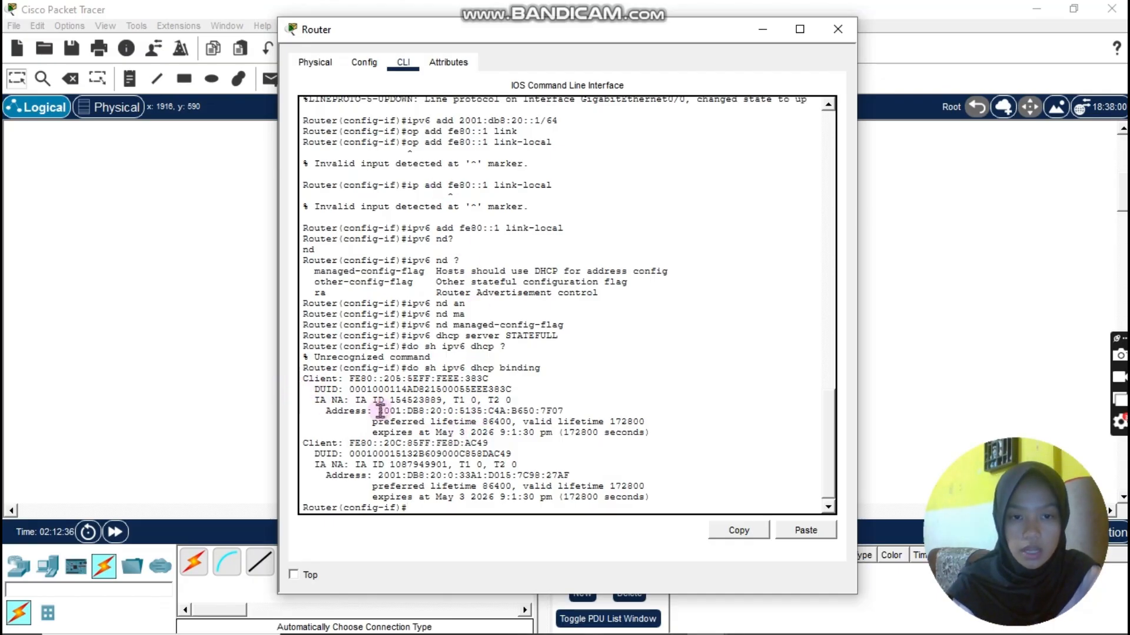
Examine the leased IPv6 address of each client in the binding list, and close the Router window
{"action": "left_click_drag", "start_coordinate": [379, 411], "coordinate": [438, 410]}
{"action": "left_click_drag", "start_coordinate": [511, 414], "coordinate": [571, 411]}
{"action": "left_click", "coordinate": [585, 387]}
{"action": "left_click_drag", "start_coordinate": [642, 324], "coordinate": [641, 317]}
{"action": "left_click", "coordinate": [584, 410]}
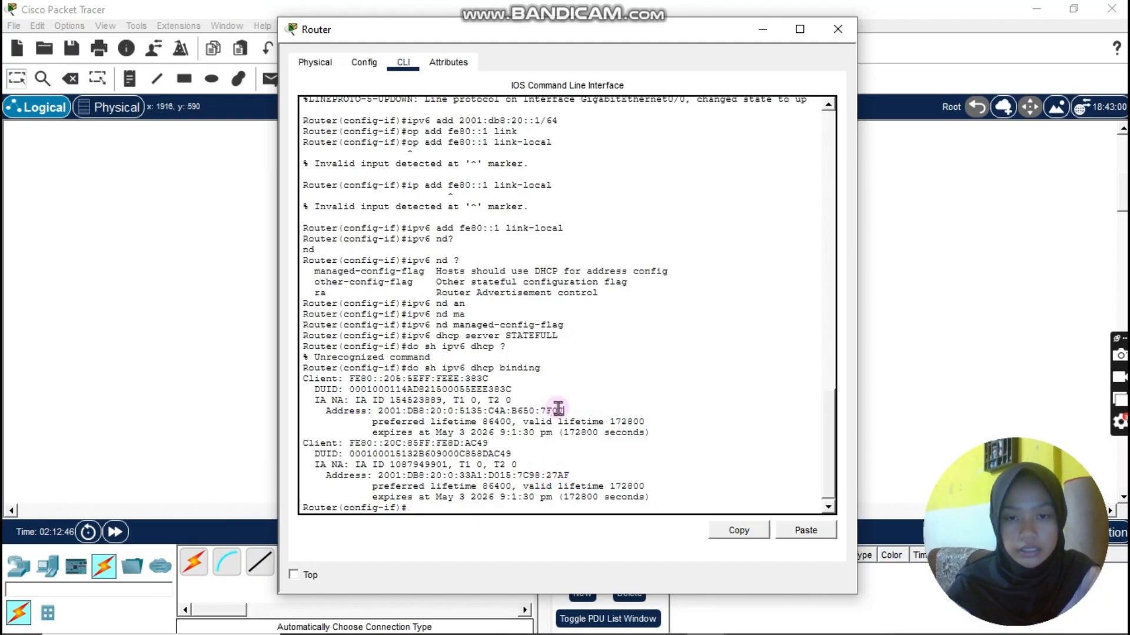
{"action": "left_click", "coordinate": [577, 462]}
{"action": "triple_click", "coordinate": [570, 466]}
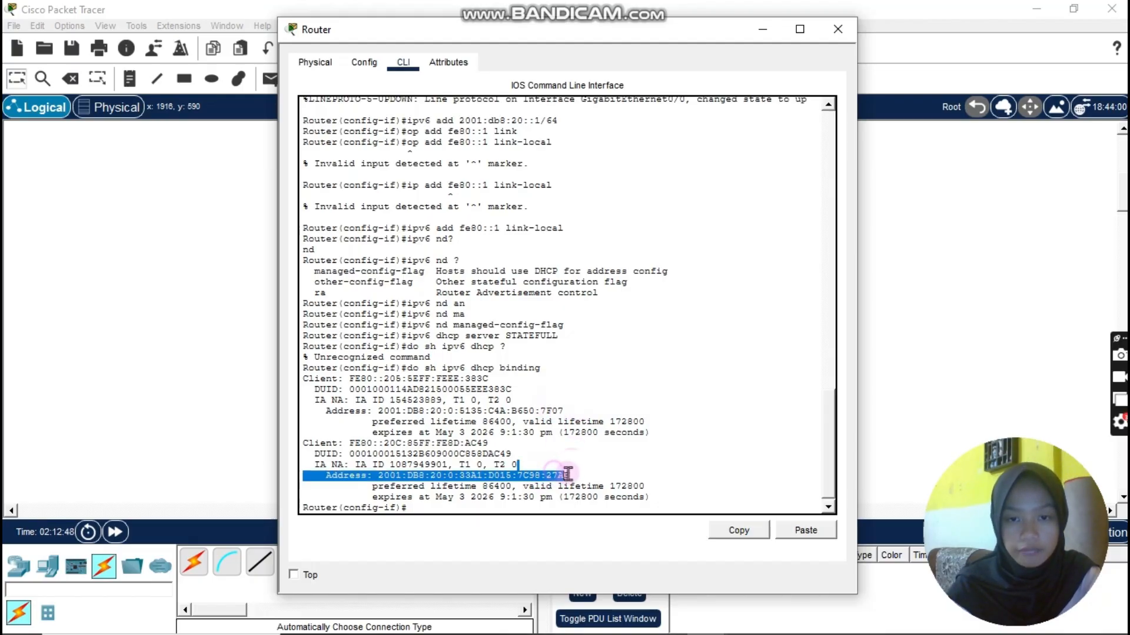
{"action": "left_click", "coordinate": [578, 462]}
{"action": "left_click", "coordinate": [839, 29]}
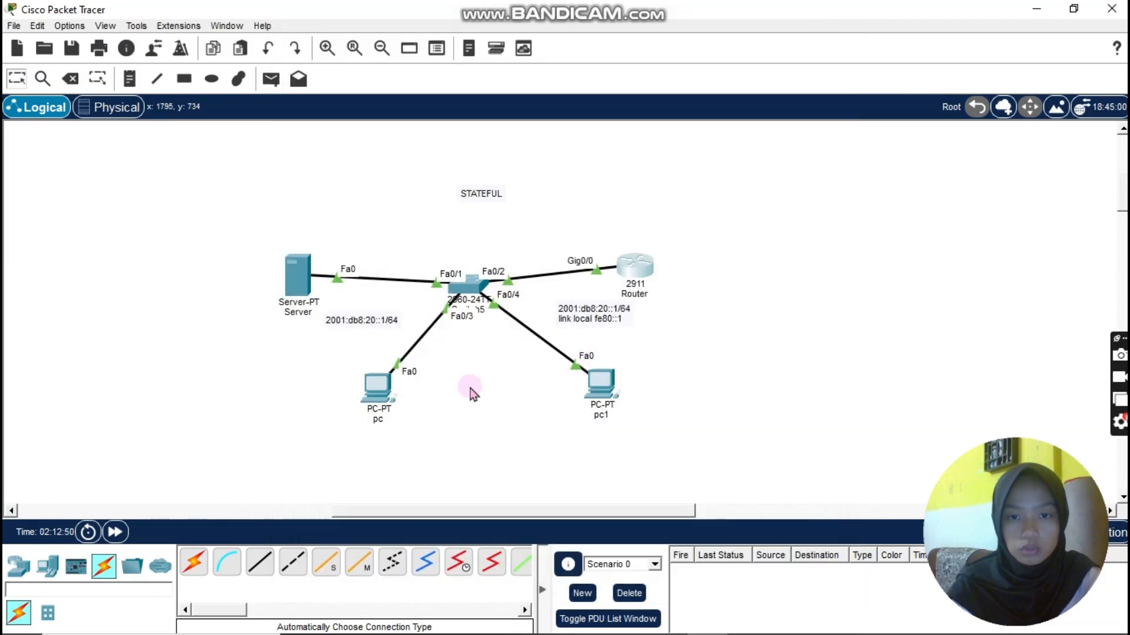
Compare the automatic IPv6 address, default gateway and DNS server in the IP configuration of pc and pc1, closing each window
{"action": "left_click", "coordinate": [376, 394]}
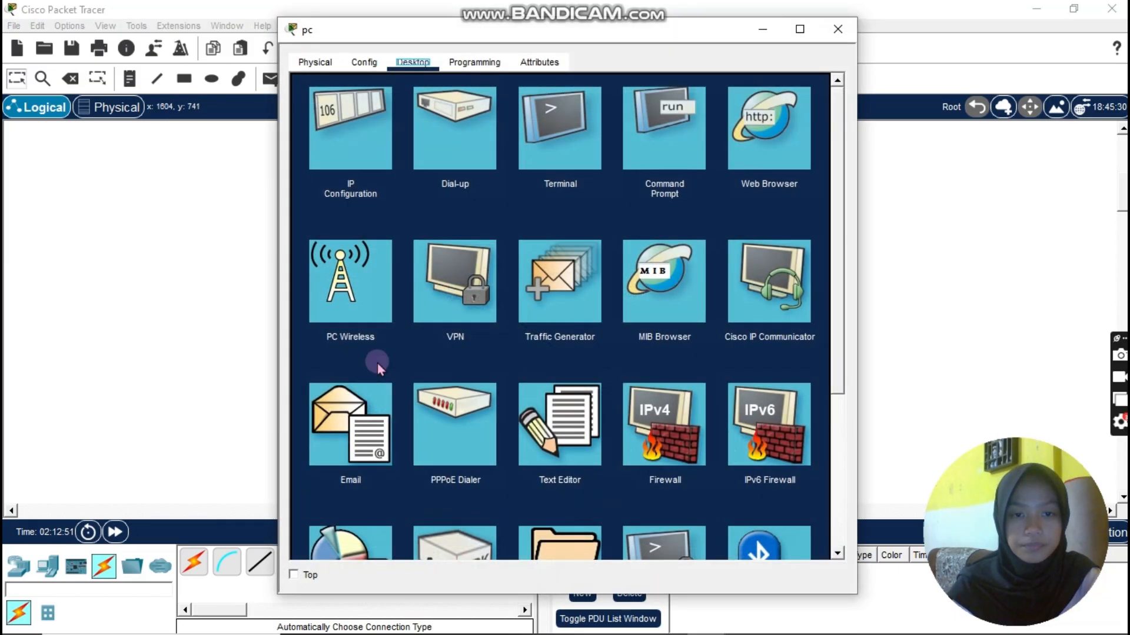
{"action": "left_click", "coordinate": [380, 143]}
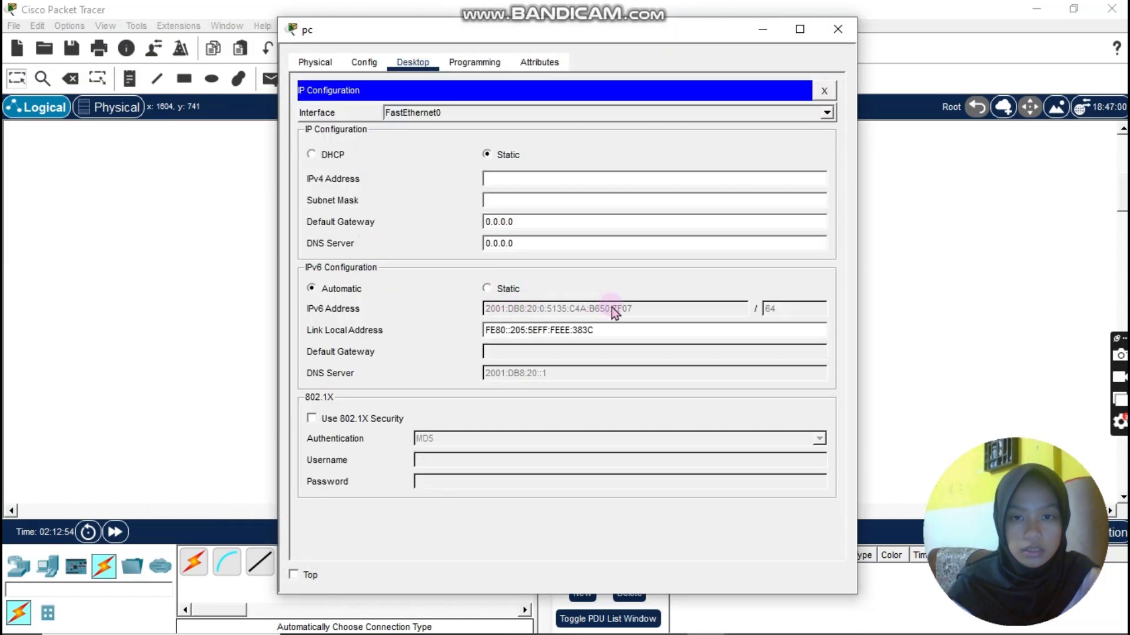
{"action": "left_click", "coordinate": [838, 28]}
{"action": "left_click", "coordinate": [600, 384]}
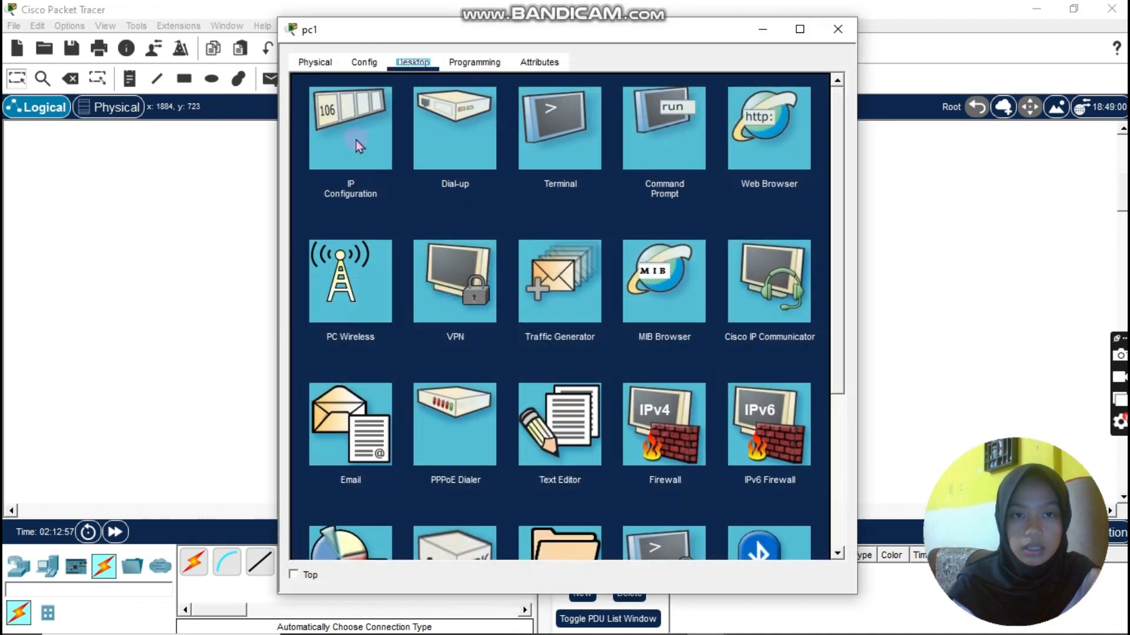
{"action": "left_click", "coordinate": [355, 142]}
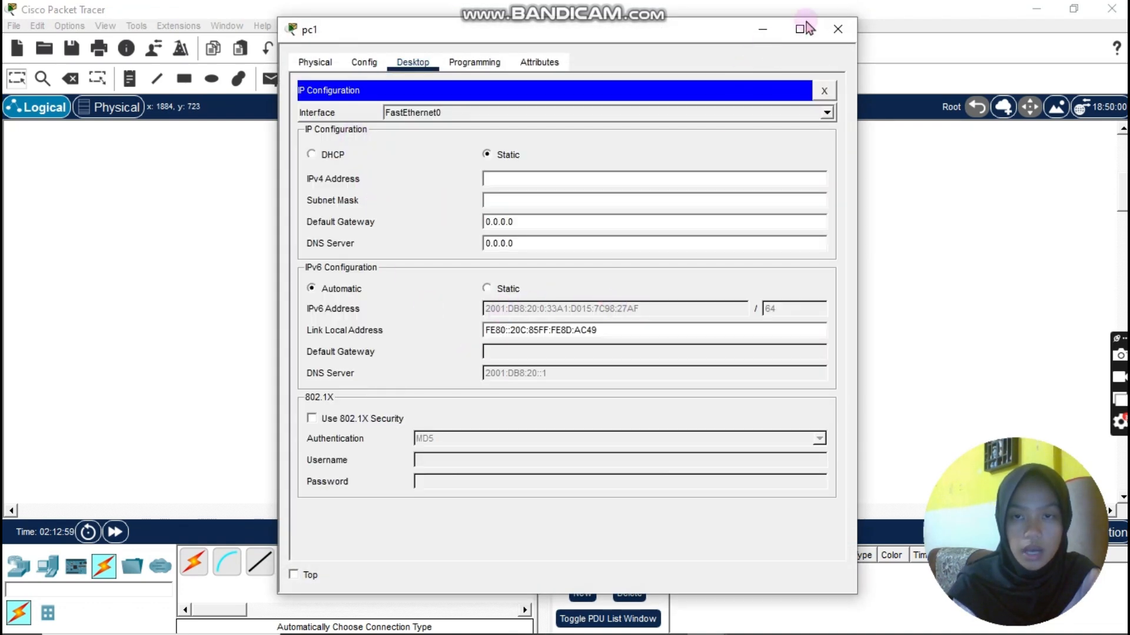
{"action": "left_click", "coordinate": [836, 30]}
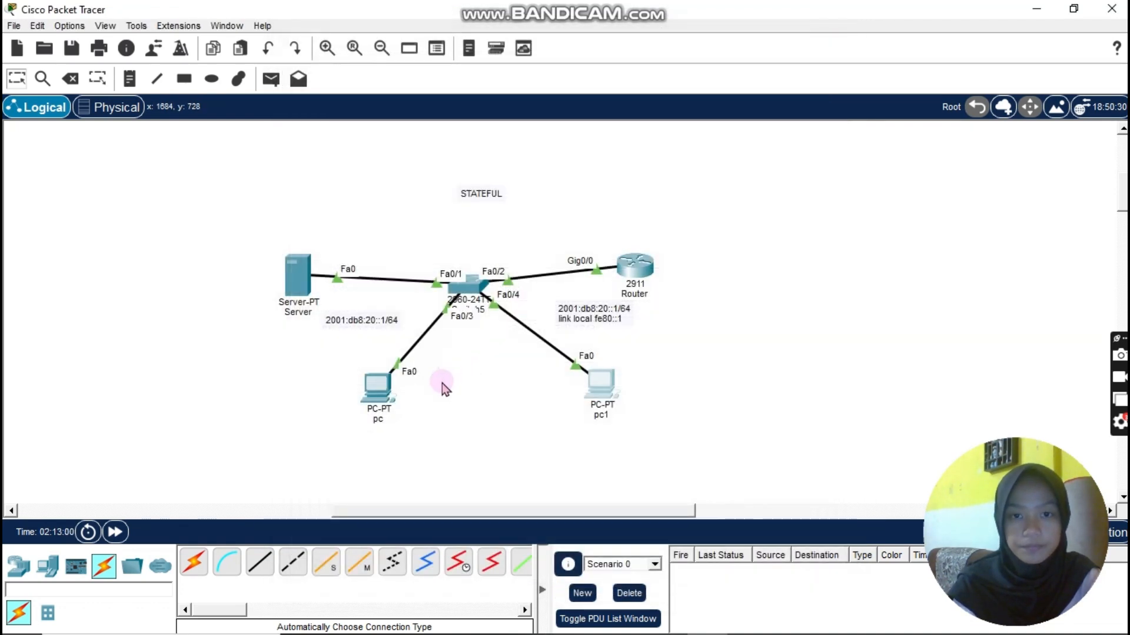
Fast-forward the simulation time and renew pc's IPv6 lease by switching its IPv6 configuration to Static and back to Automatic, repeating the switch once
{"action": "left_click", "coordinate": [116, 532]}
{"action": "left_click", "coordinate": [378, 389]}
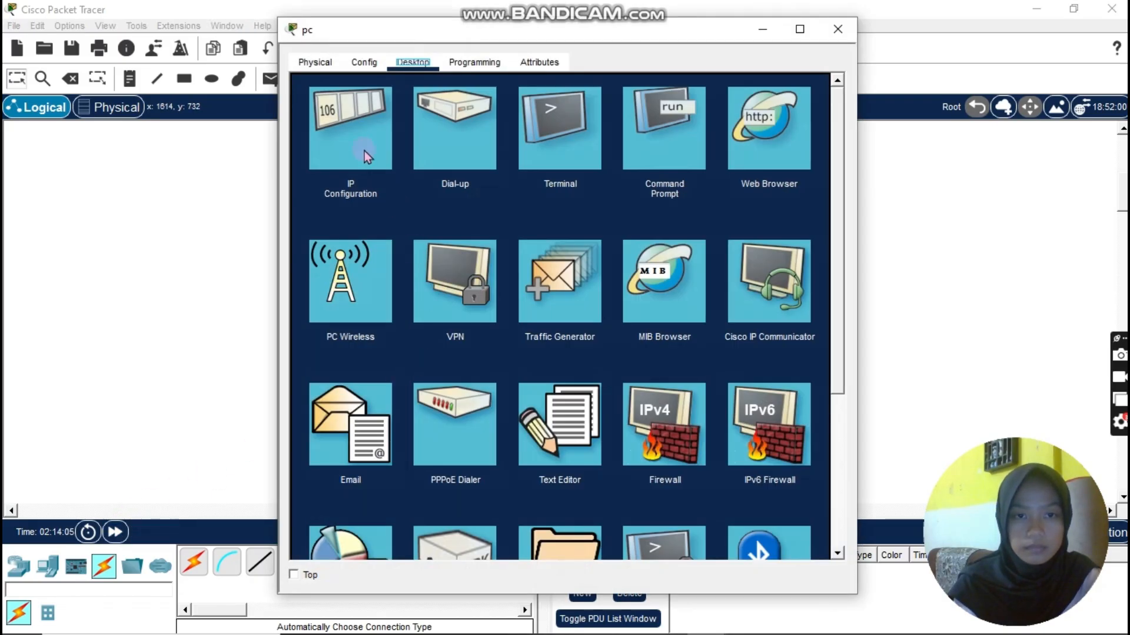
{"action": "left_click", "coordinate": [365, 154]}
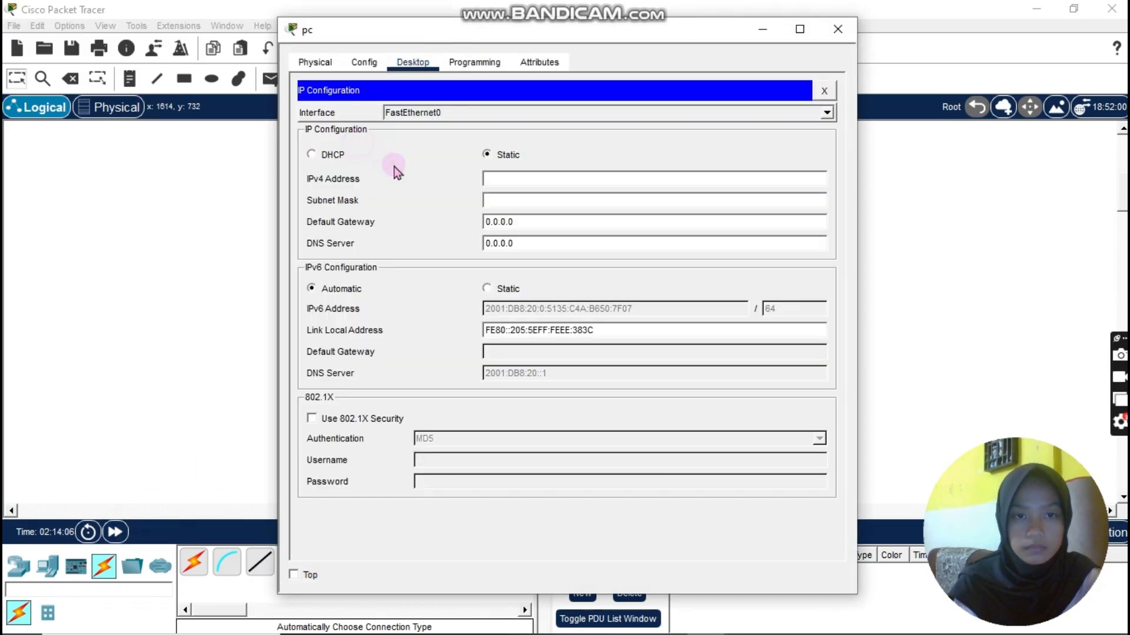
{"action": "left_click", "coordinate": [487, 289]}
{"action": "left_click", "coordinate": [311, 288]}
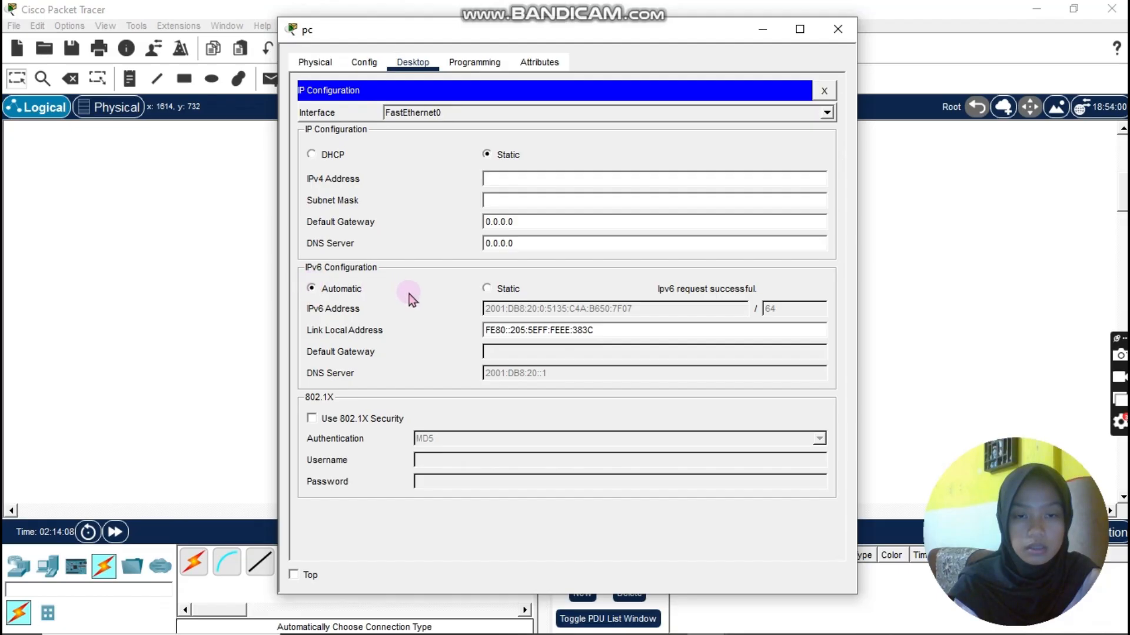
{"action": "left_click", "coordinate": [487, 290]}
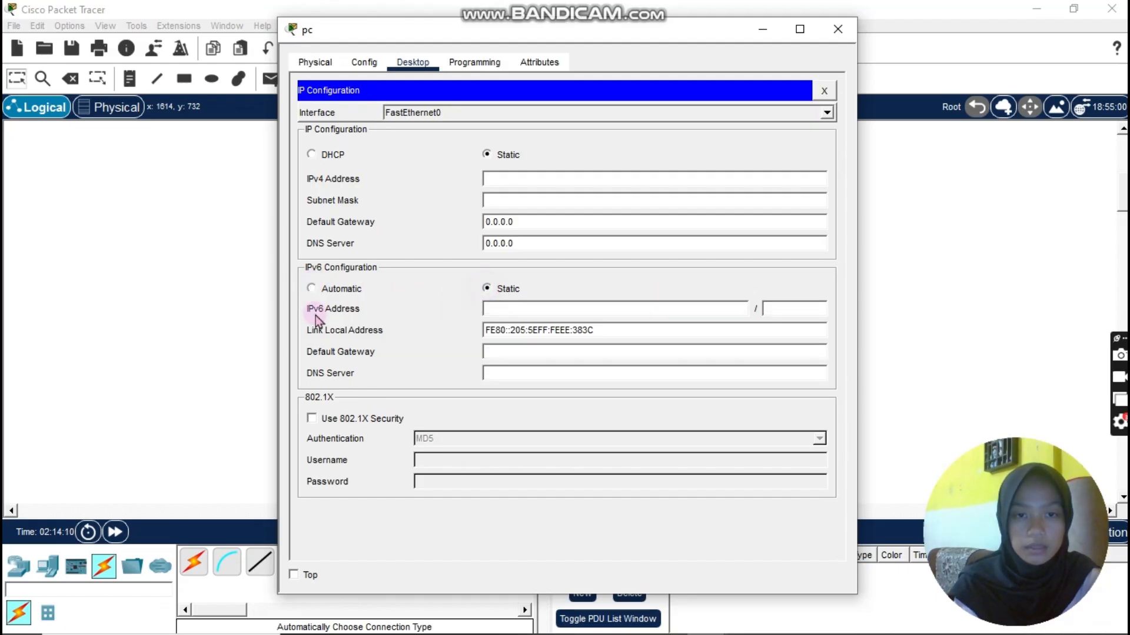
{"action": "left_click", "coordinate": [312, 288]}
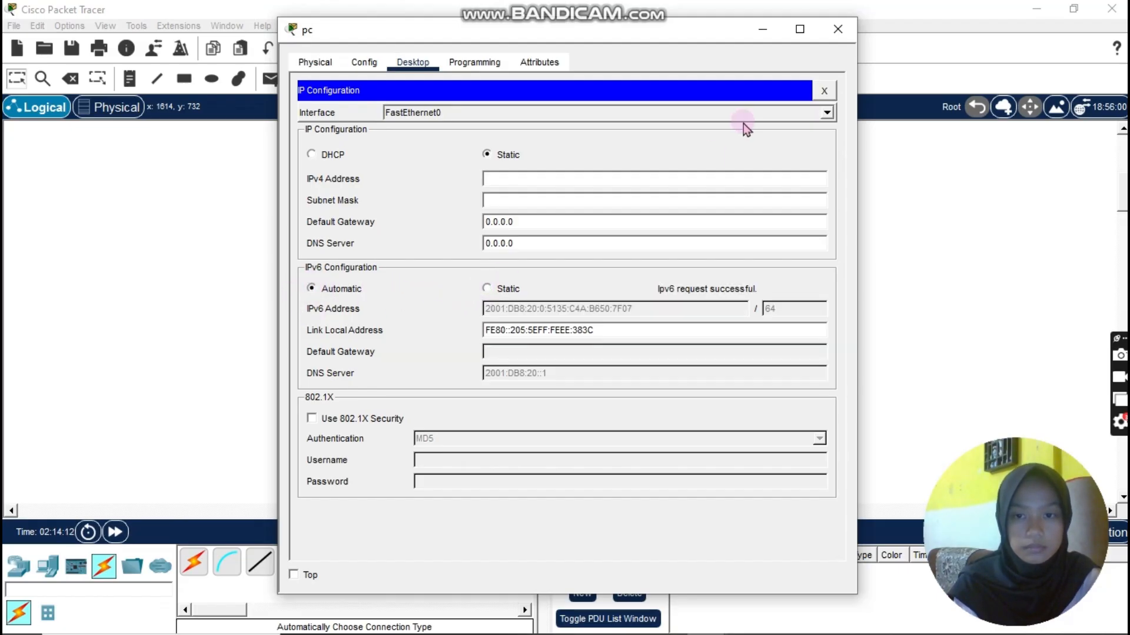
{"action": "left_click", "coordinate": [852, 25]}
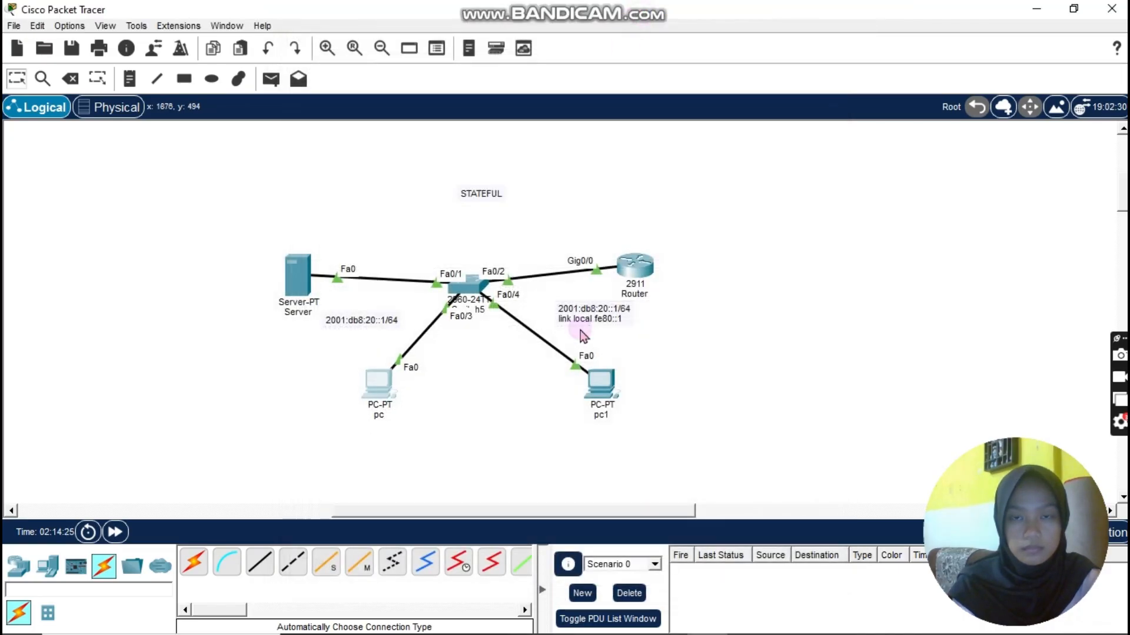
Recheck the IPv6 default gateway in the IP configuration of pc1 and of pc, closing each window
{"action": "left_click", "coordinate": [617, 393]}
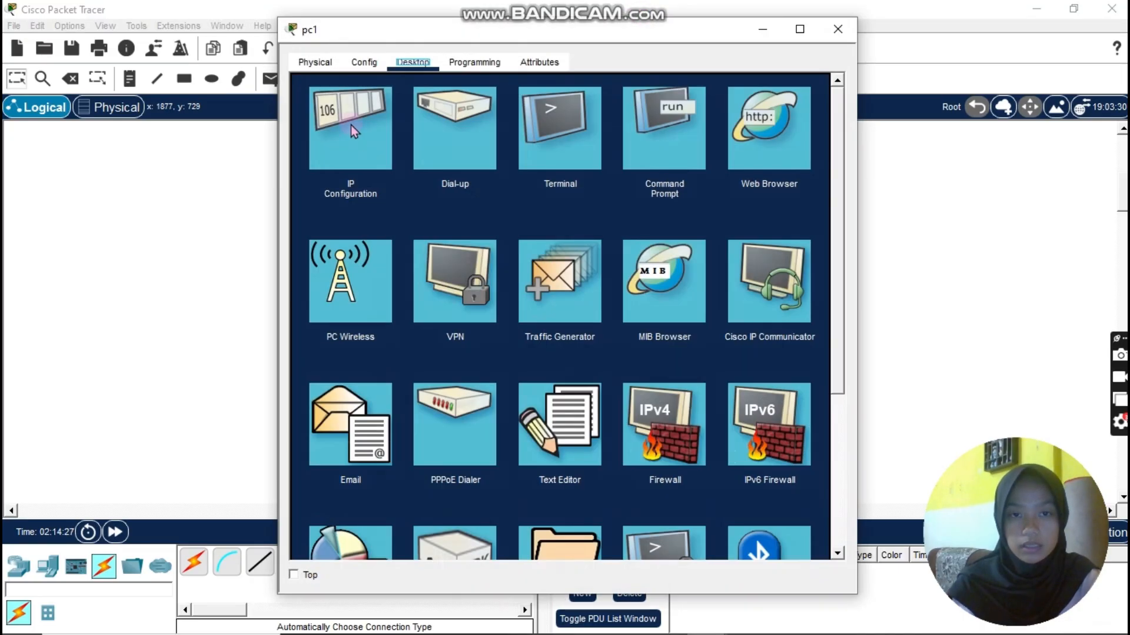
{"action": "left_click", "coordinate": [352, 125]}
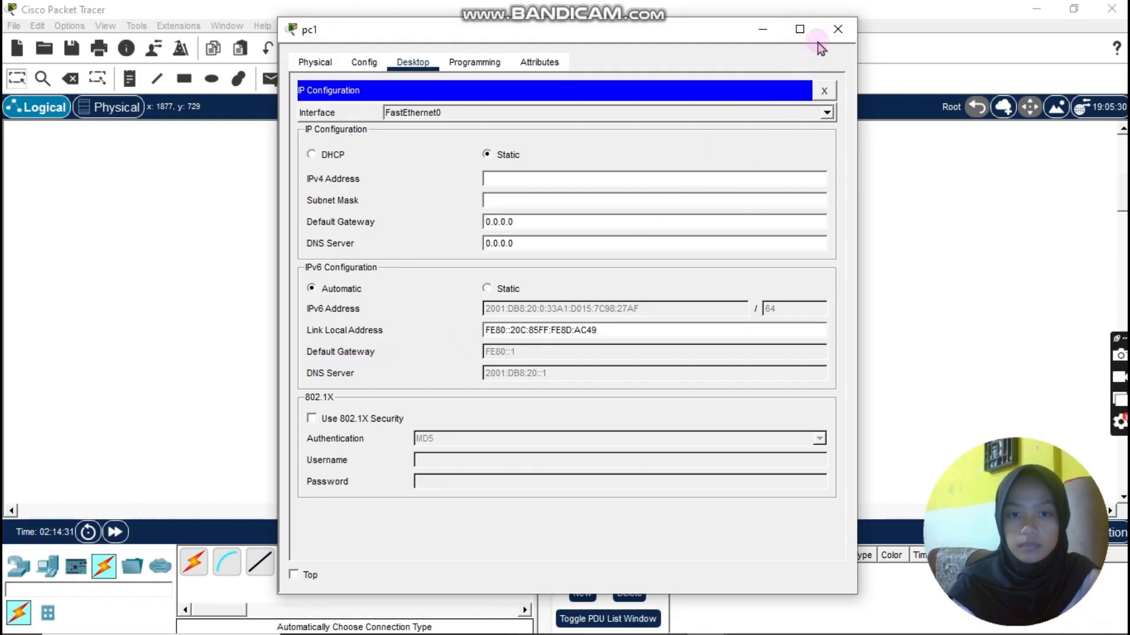
{"action": "left_click", "coordinate": [838, 29]}
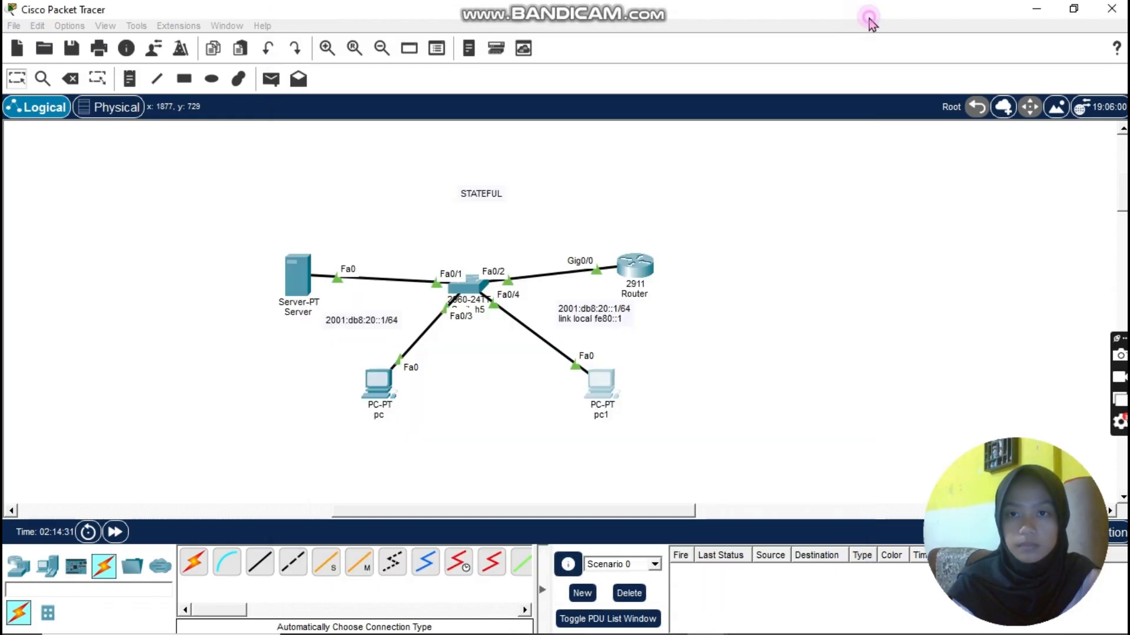
{"action": "left_click", "coordinate": [371, 392]}
{"action": "left_click", "coordinate": [383, 179]}
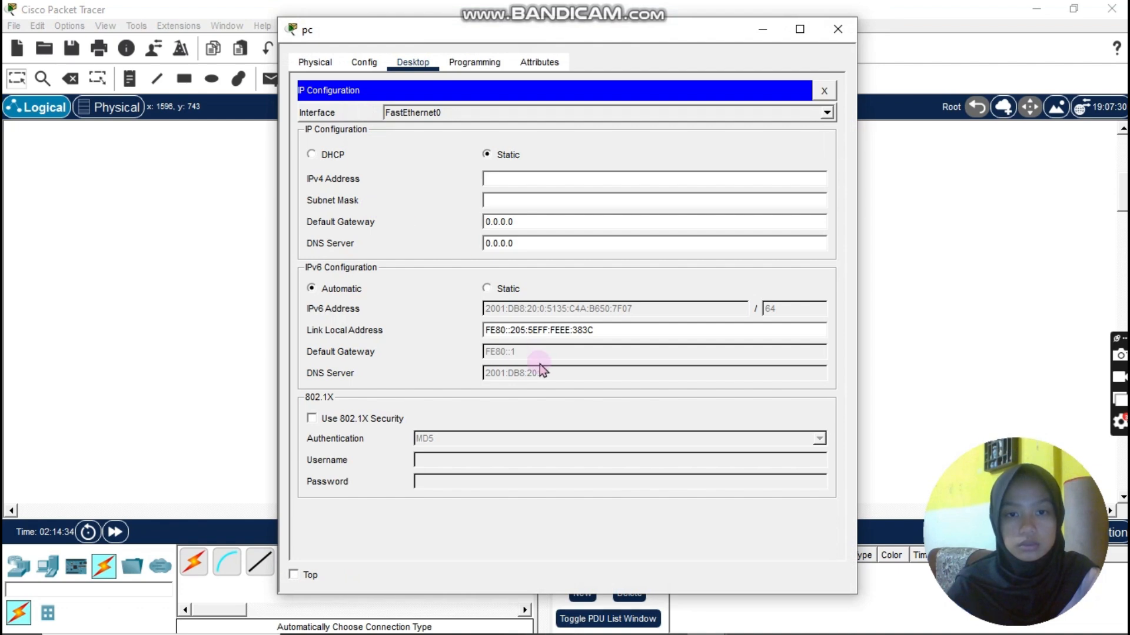
{"action": "left_click", "coordinate": [838, 29]}
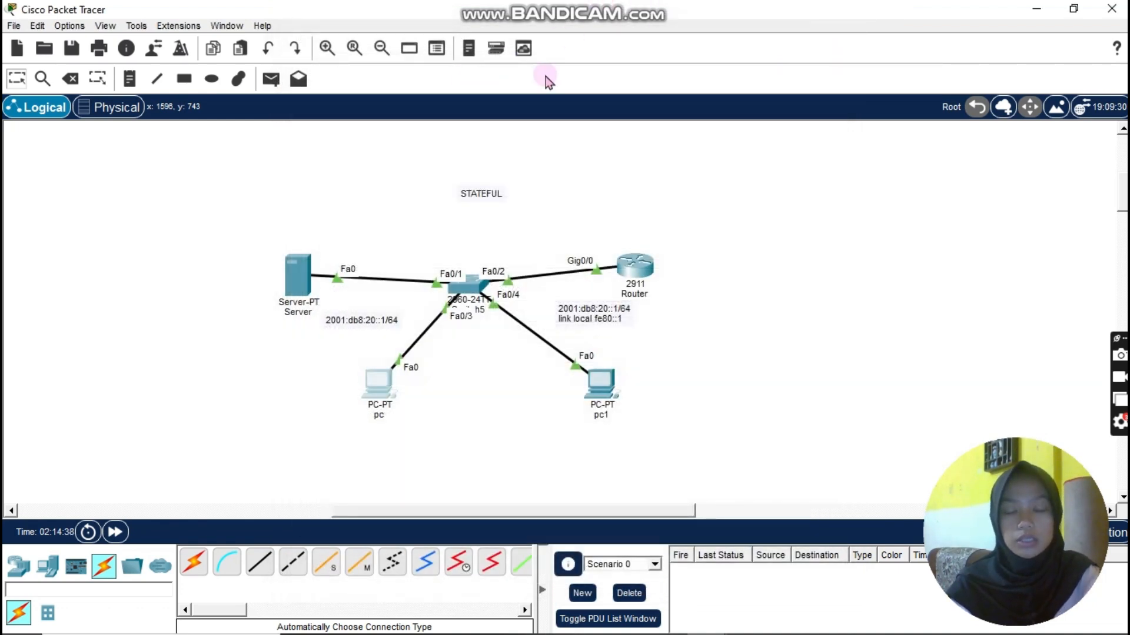